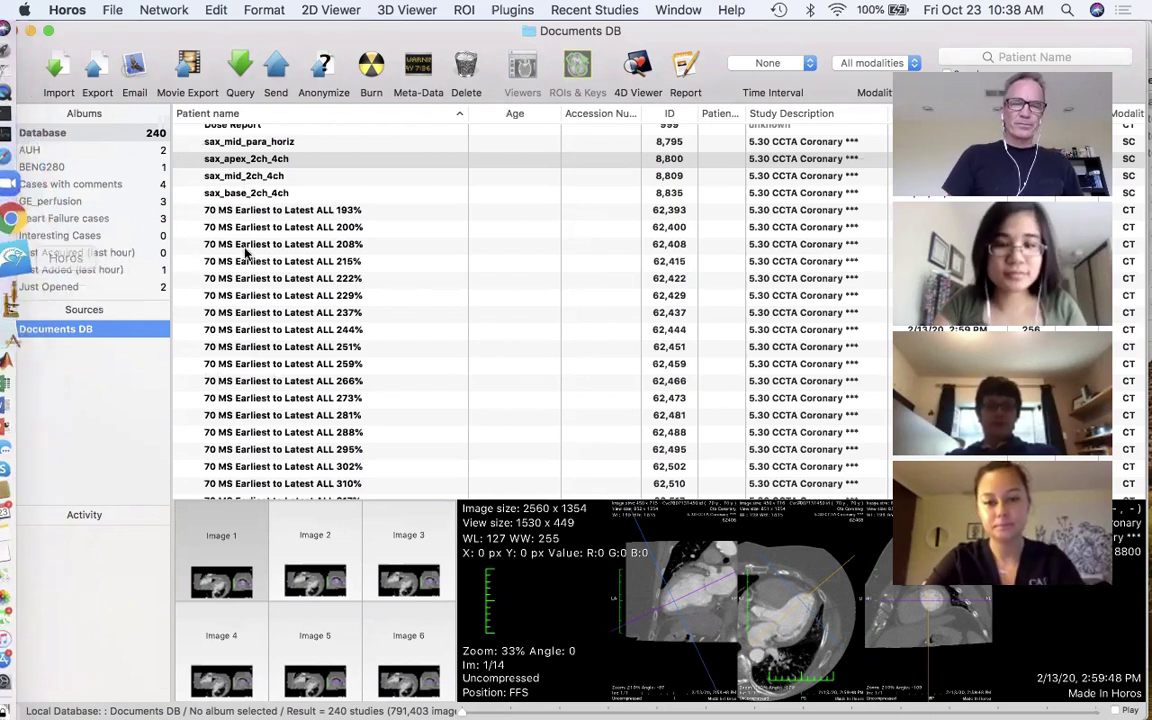
- Collapse the expanded Cw_A01 study in the patient list
scroll(285, 233, "up", 5)
scroll(290, 237, "up", 4)
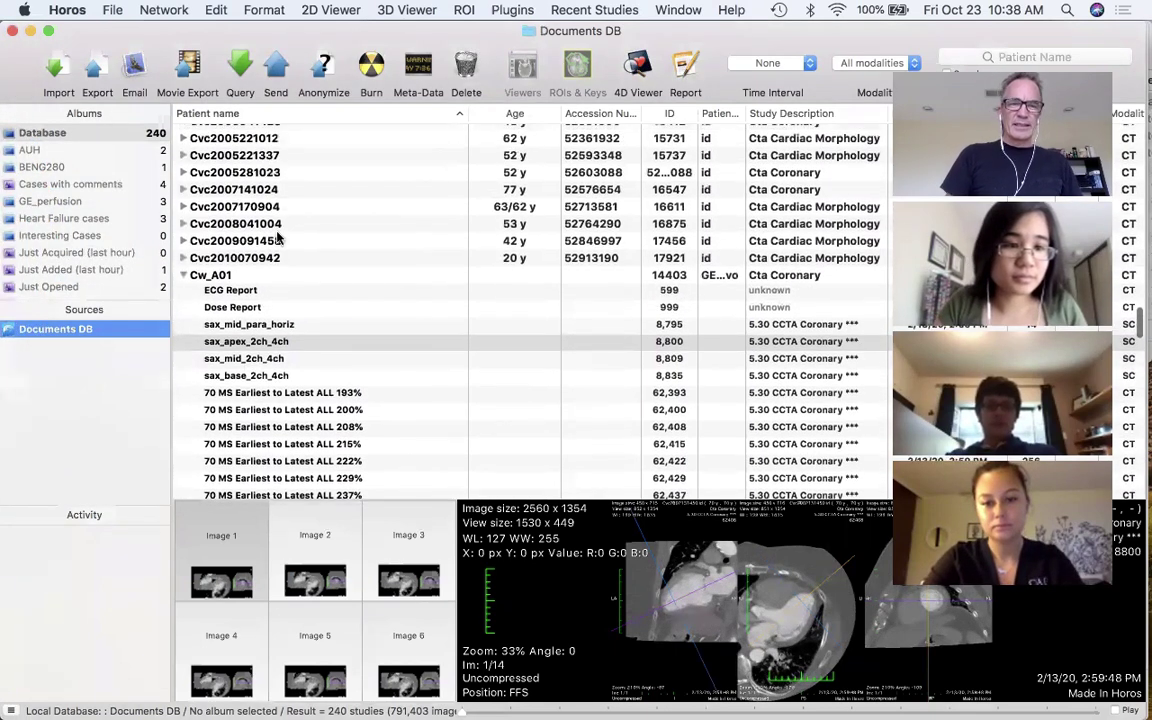
left_click(184, 276)
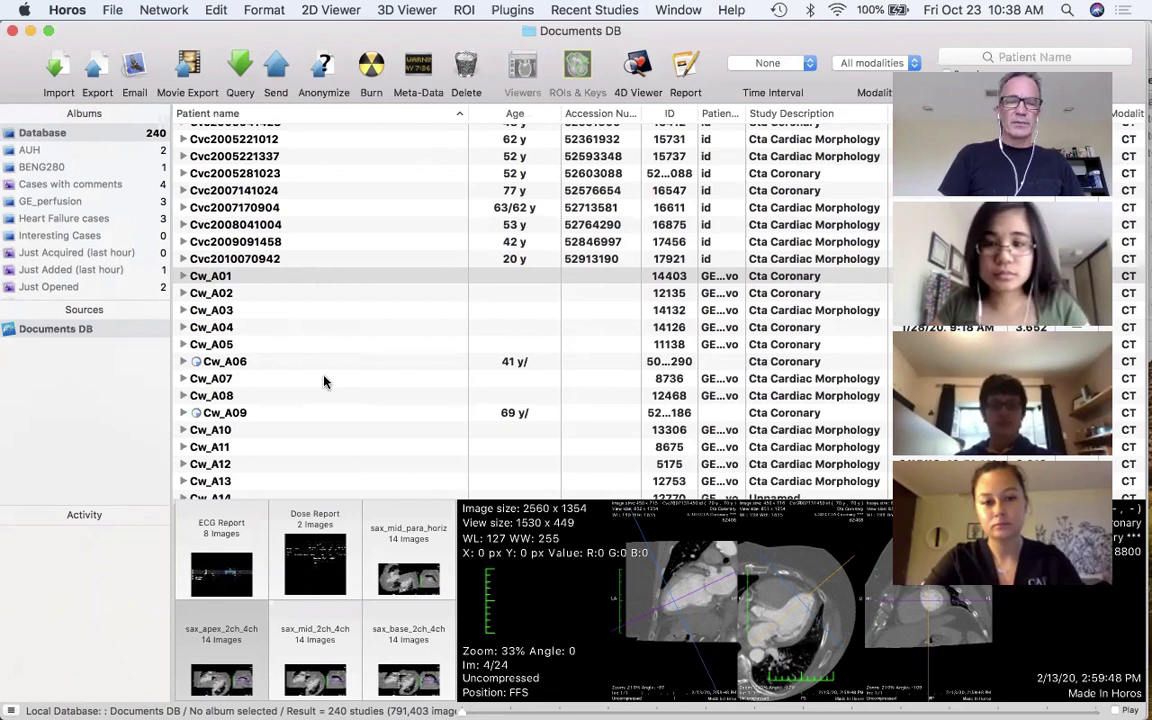
- Start an import, search this Mac for "A01_" and open the Cw_A01 folder inside A01_2frames
left_click(66, 84)
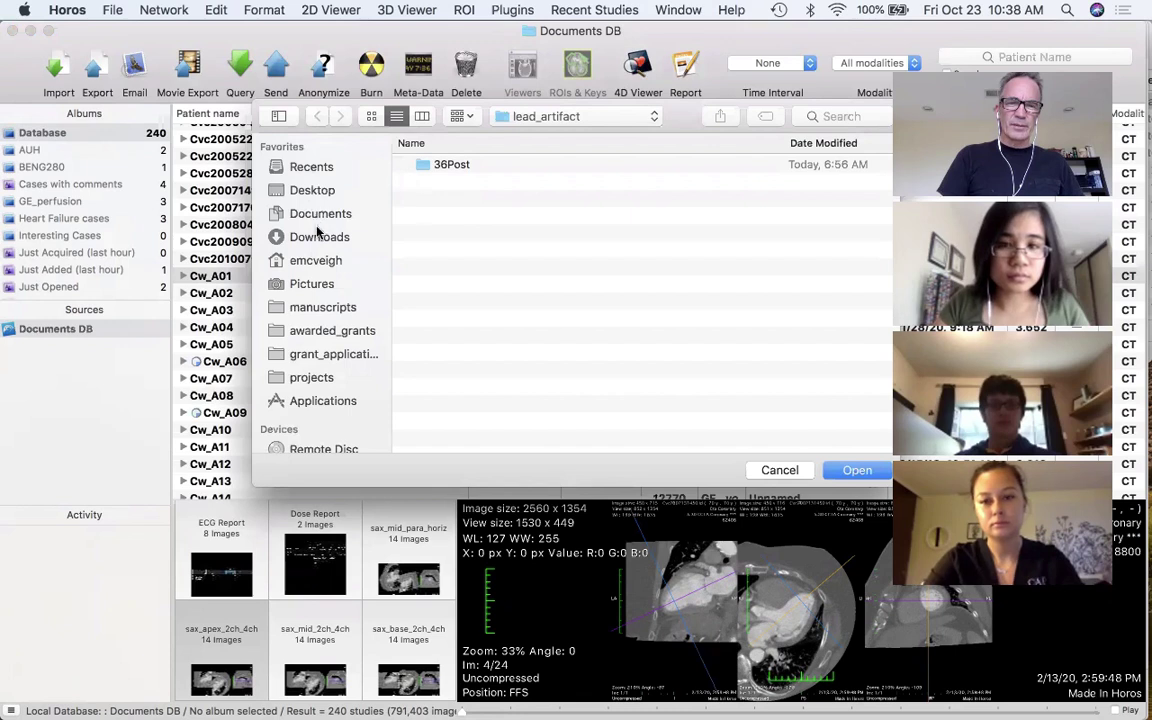
left_click_drag(678, 108, 570, 117)
left_click(729, 118)
type("A01")
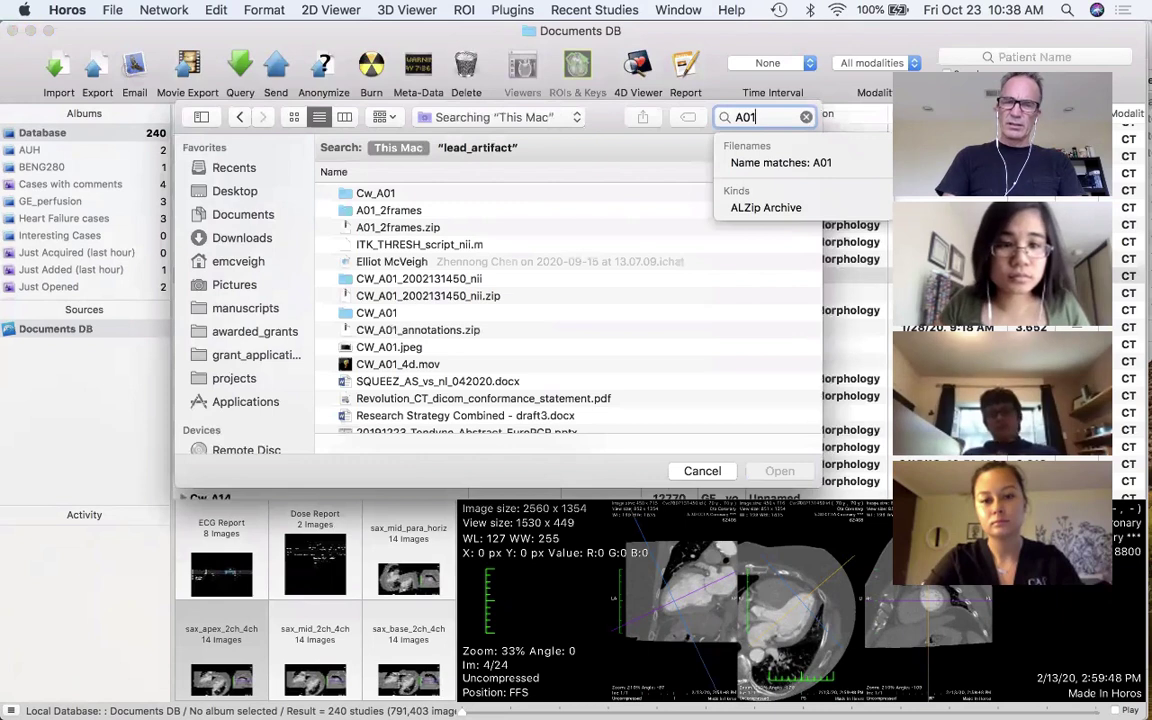
type("_")
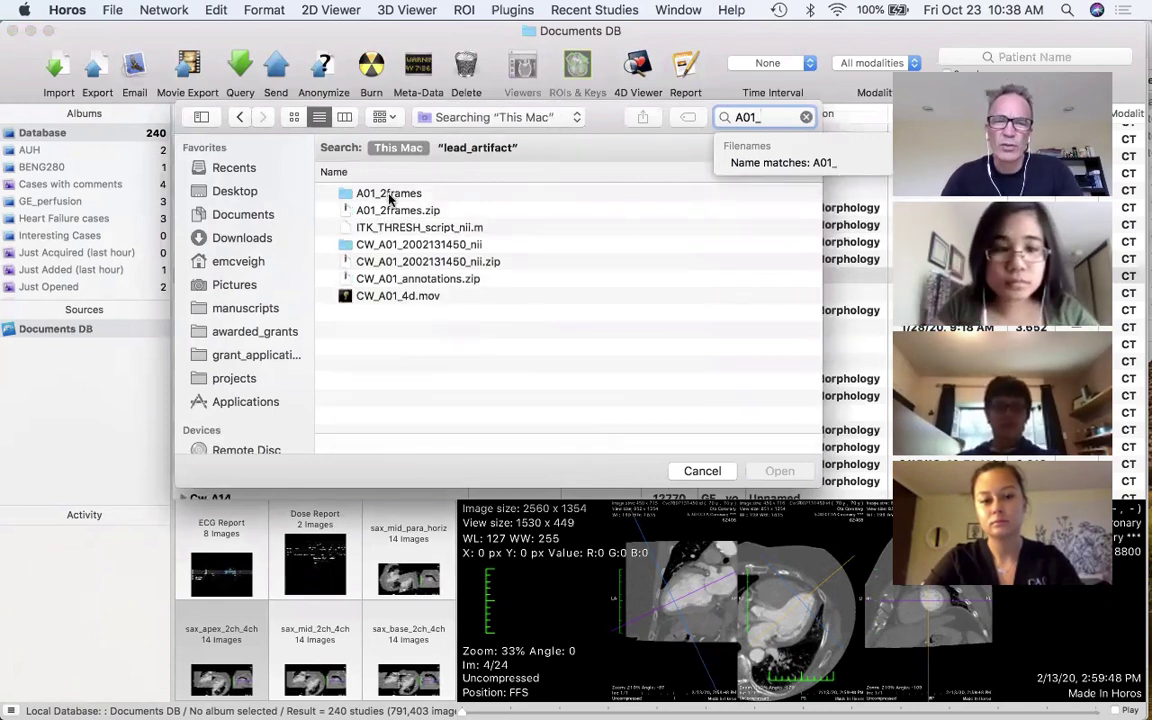
left_click(386, 194)
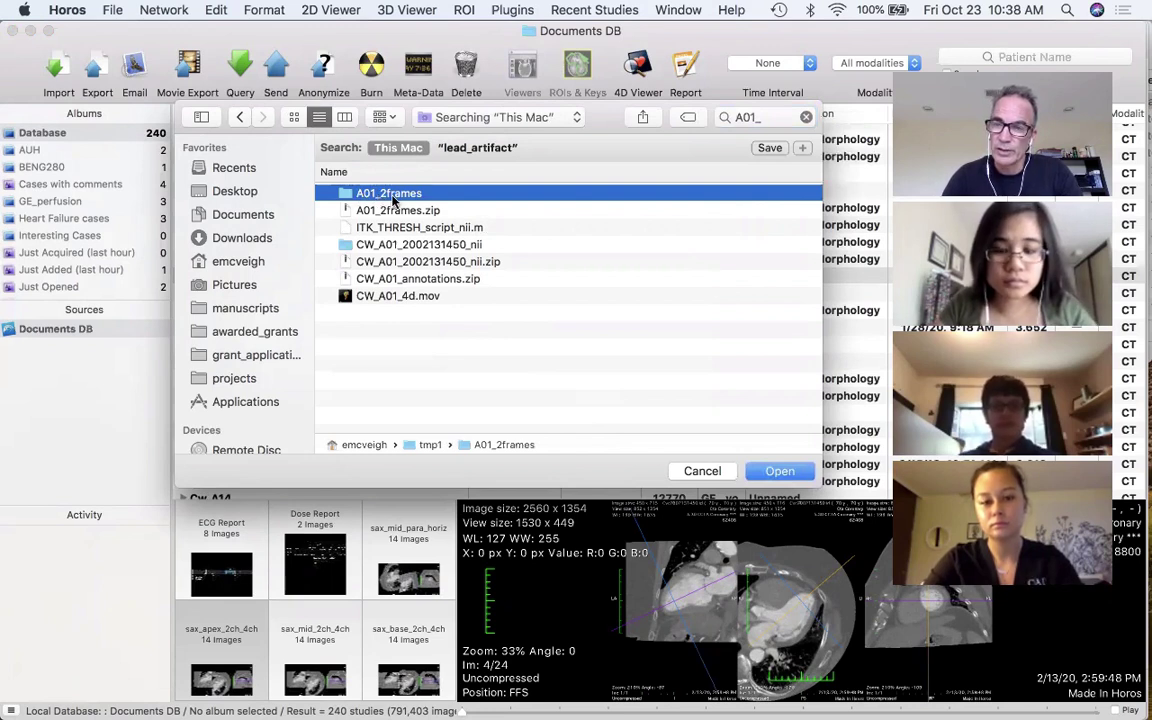
double_click(343, 196)
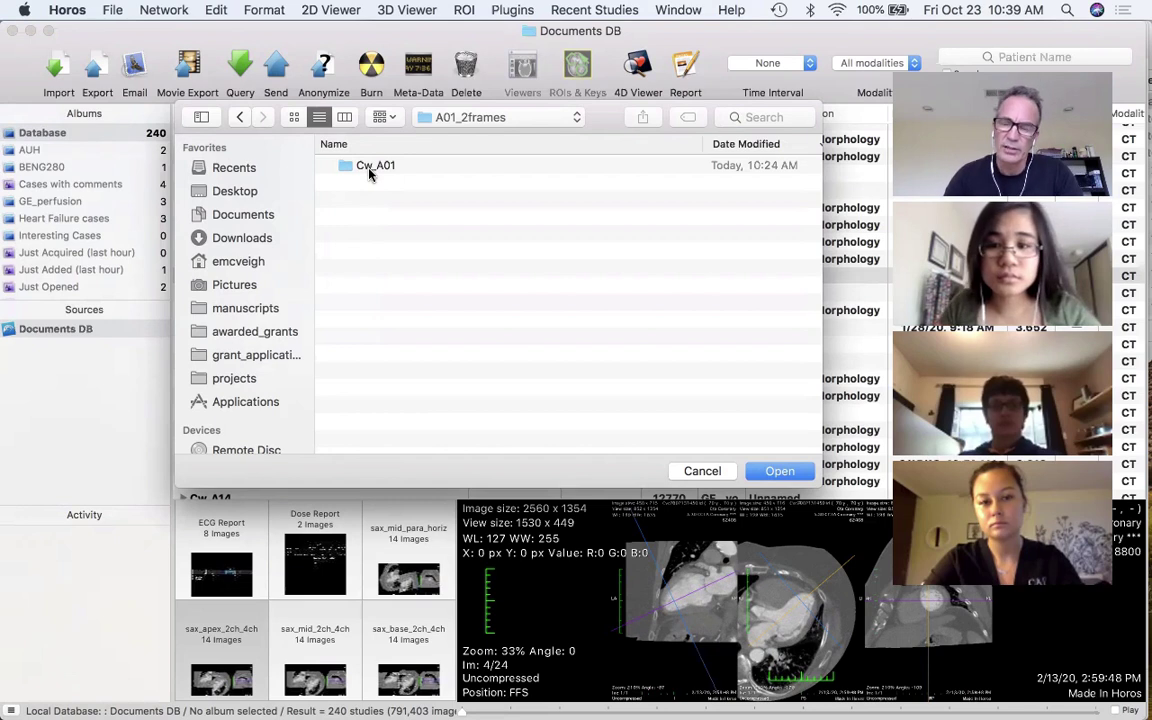
double_click(350, 168)
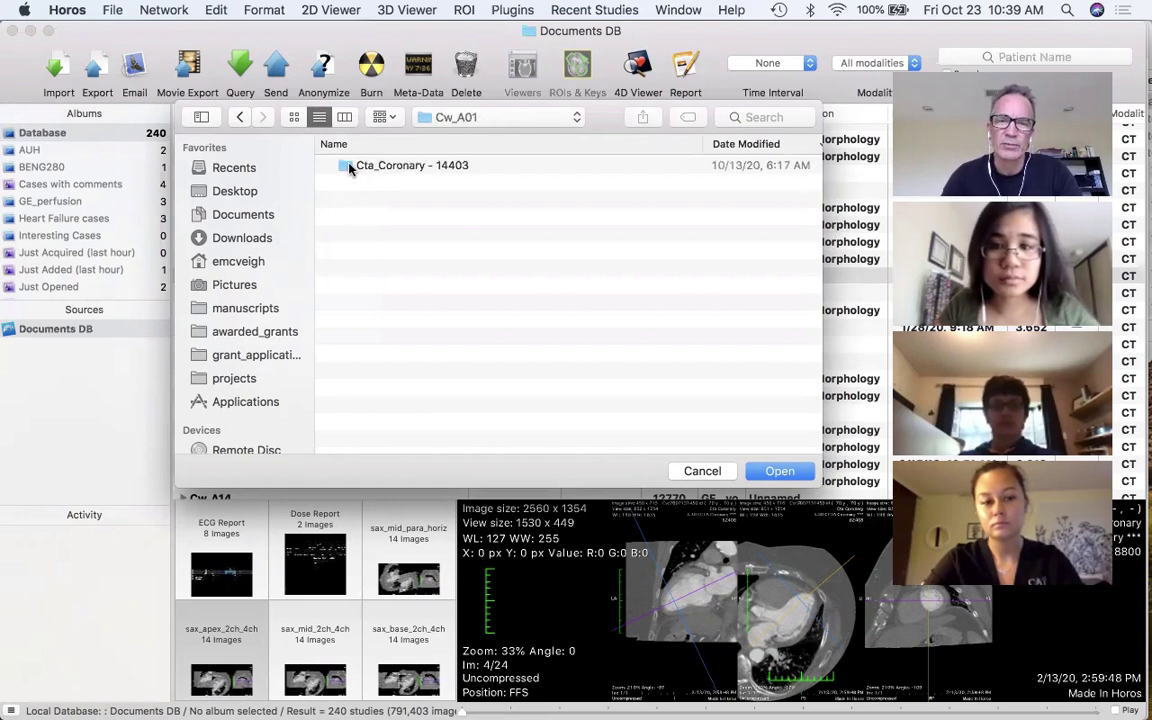
- Look inside the Cta_Coronary folder's 70_MS_Earliest_to_Latest_ALL_237 series and check the date, size and kind of its DICOM files
double_click(350, 168)
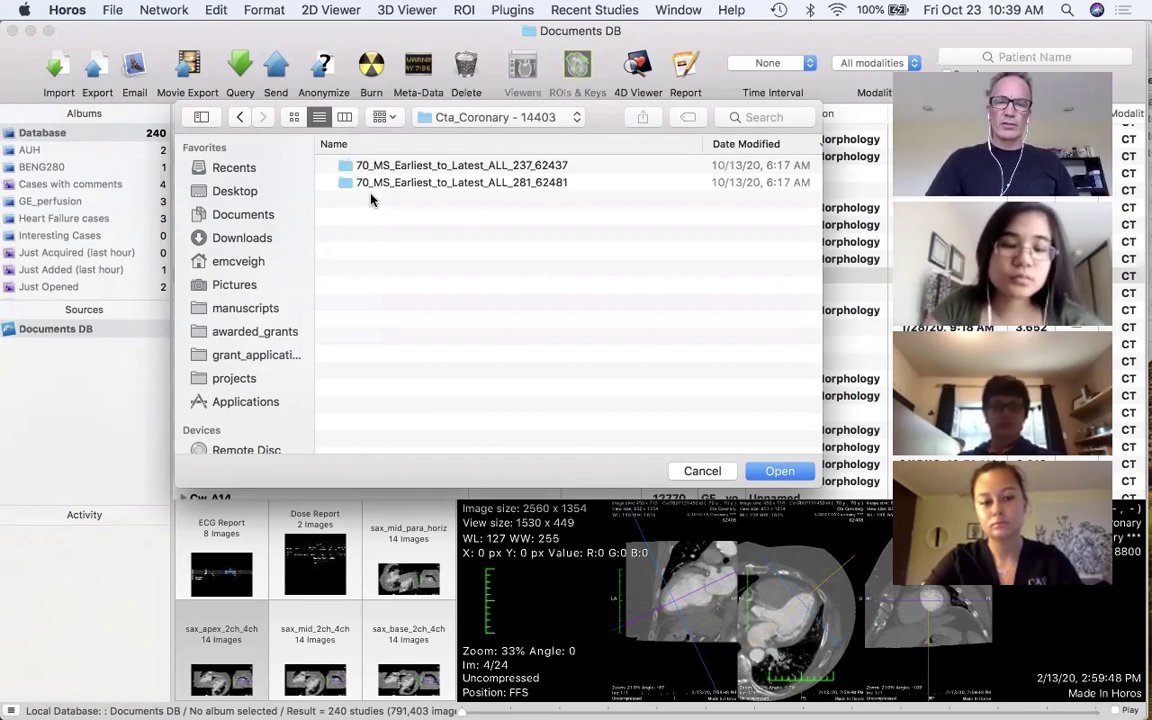
left_click(366, 169)
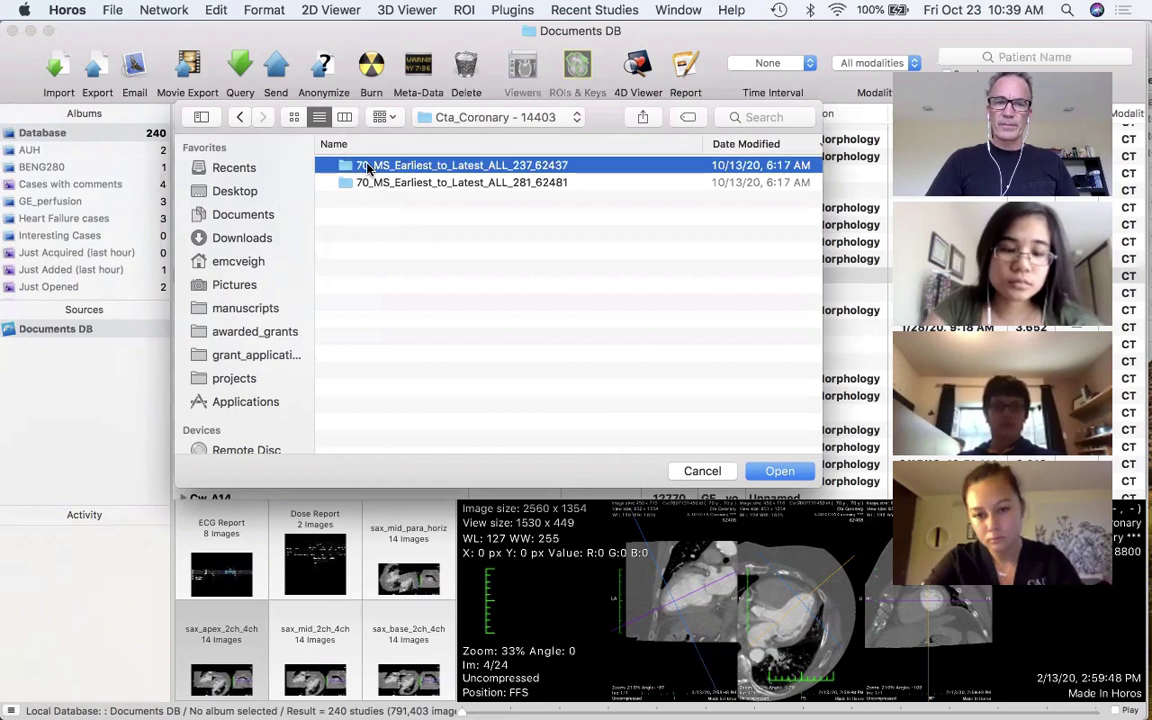
double_click(368, 168)
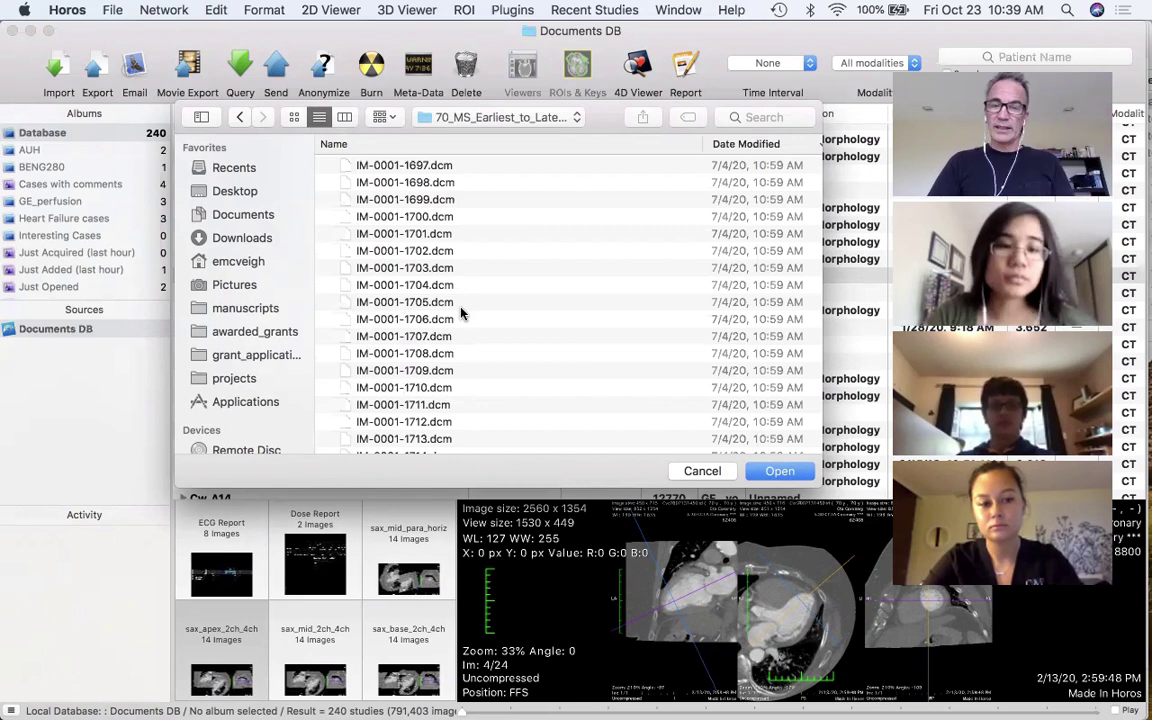
scroll(460, 313, "right", 3)
scroll(460, 313, "right", 3)
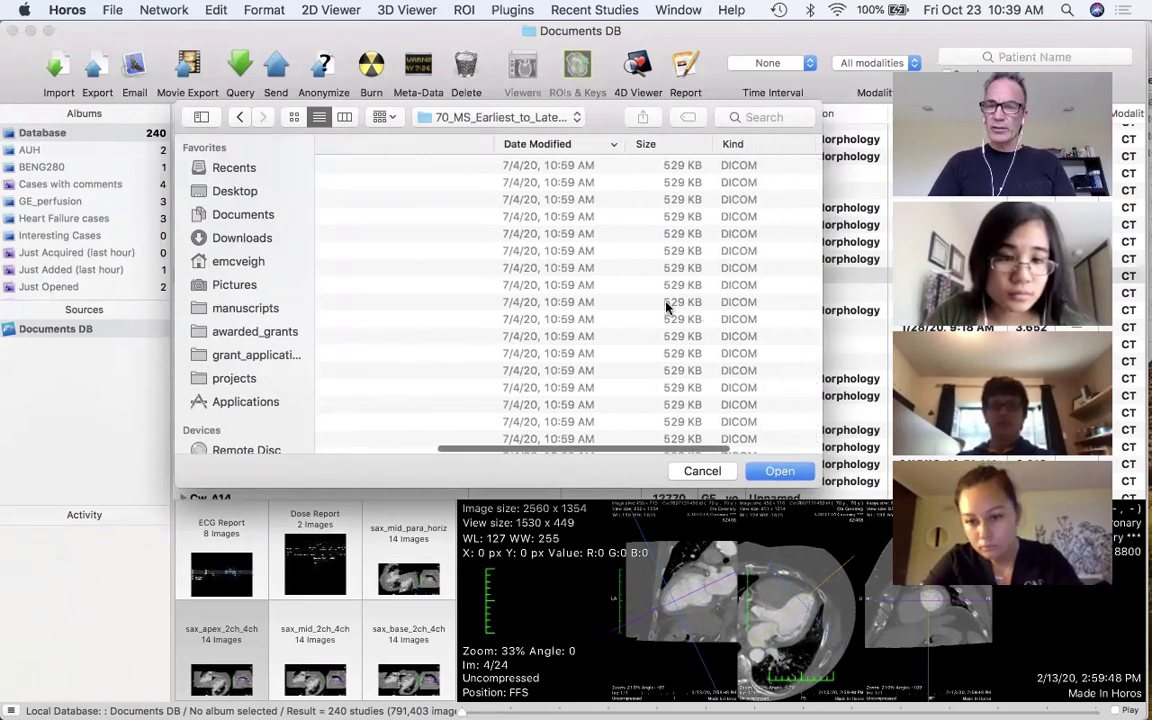
scroll(668, 306, "left", 6)
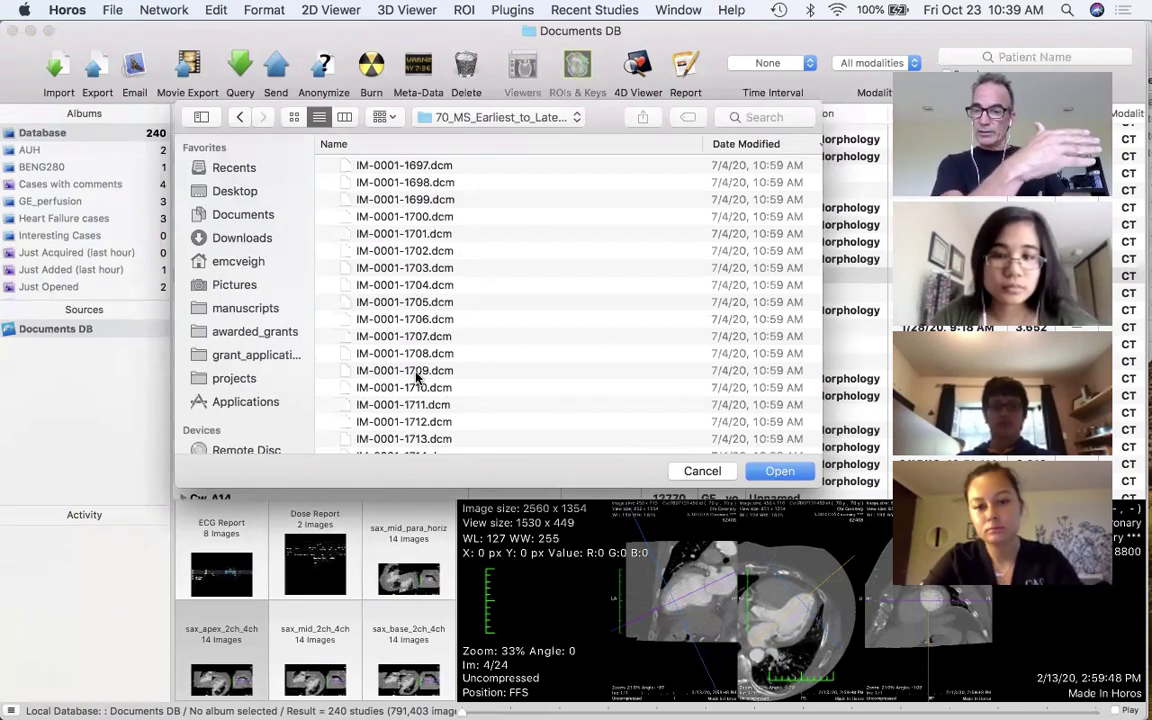
- Go back to the Cw_A01 folder and import its Cta_Coronary folder into the database, copying only links to the files
left_click(240, 118)
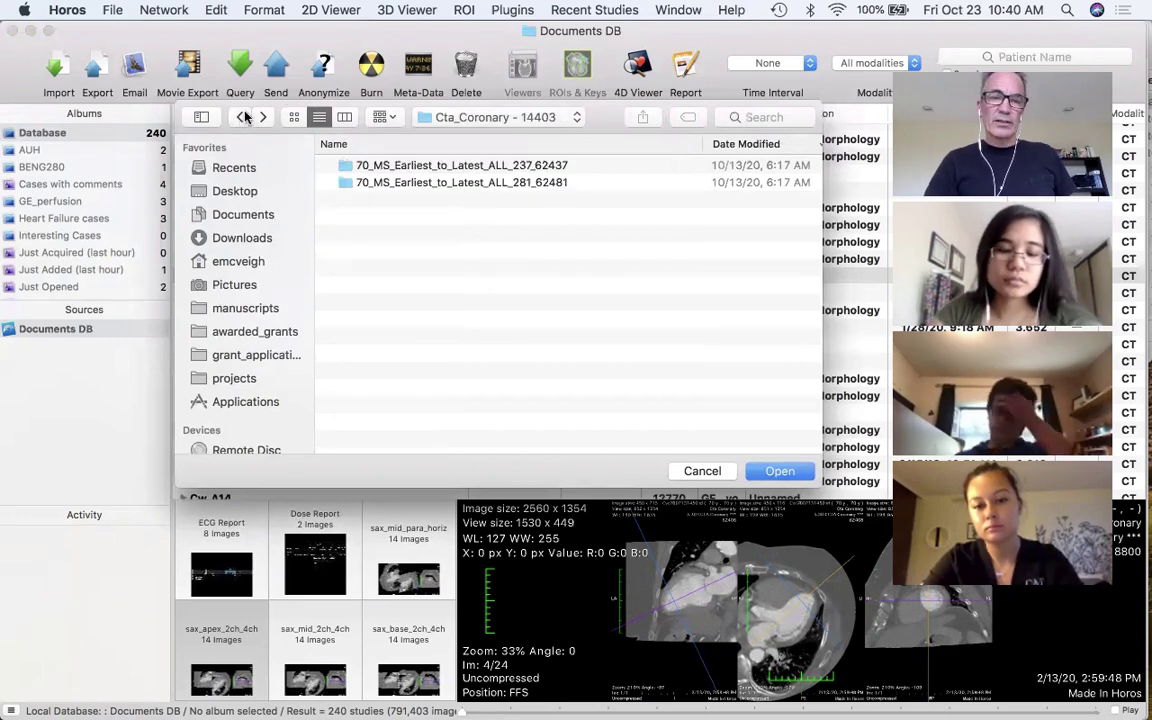
left_click(238, 118)
left_click(398, 167)
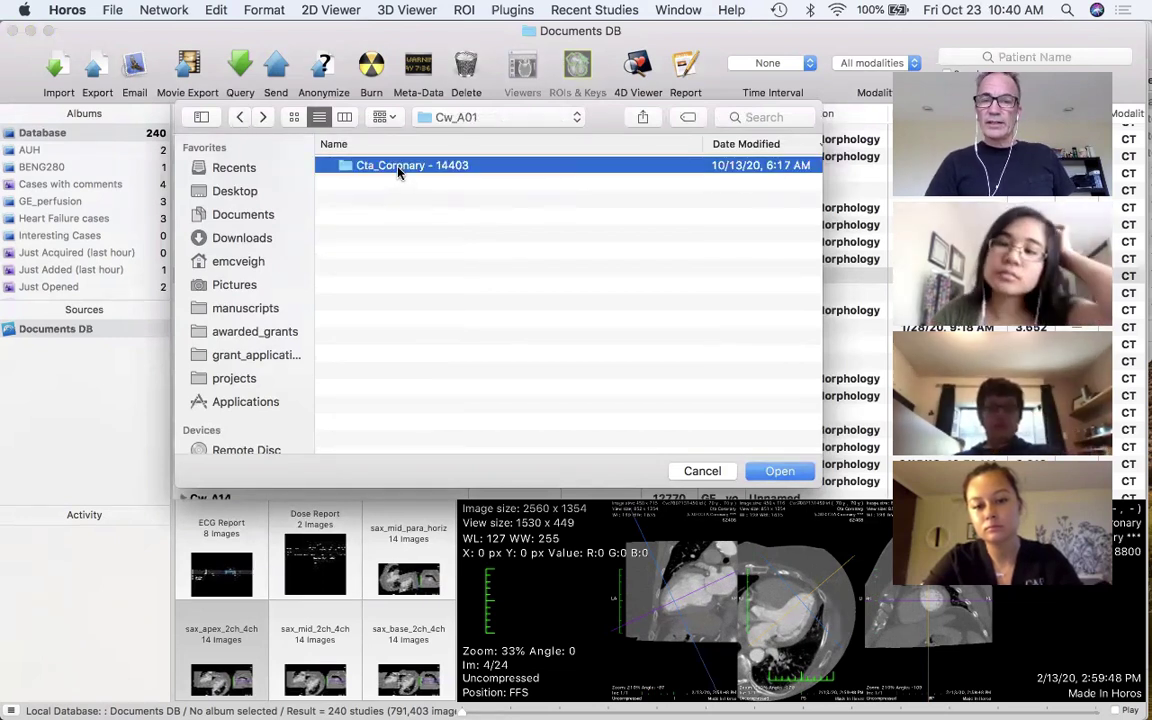
left_click(778, 471)
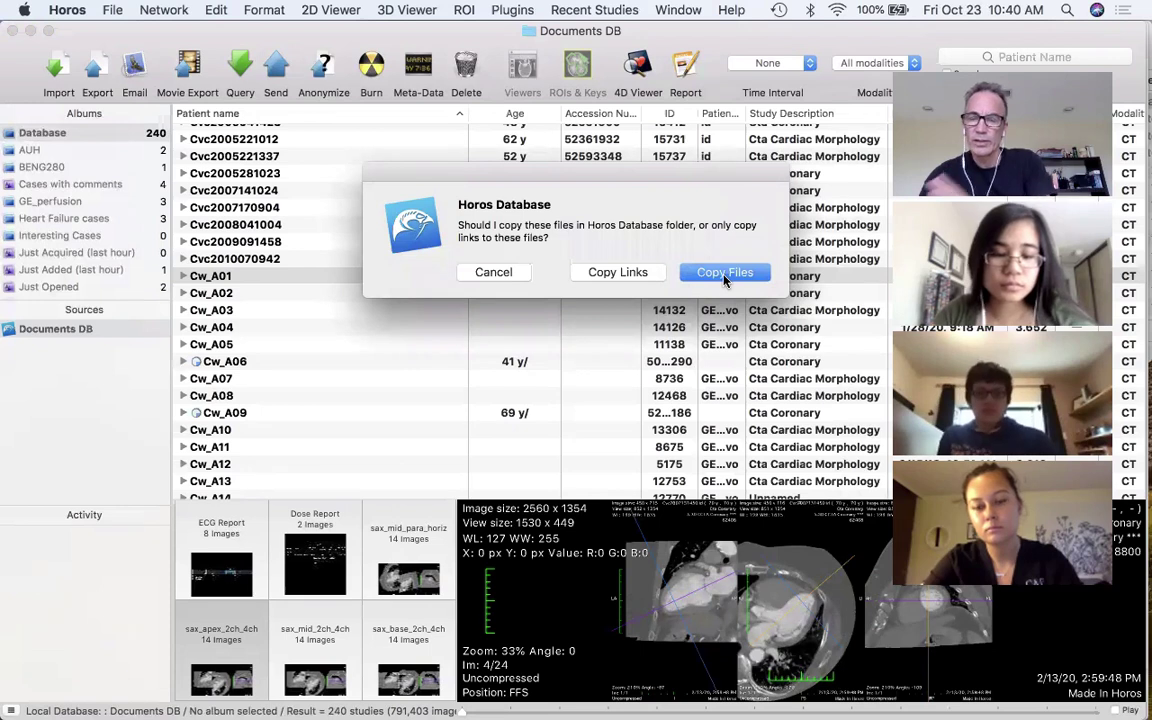
left_click(618, 272)
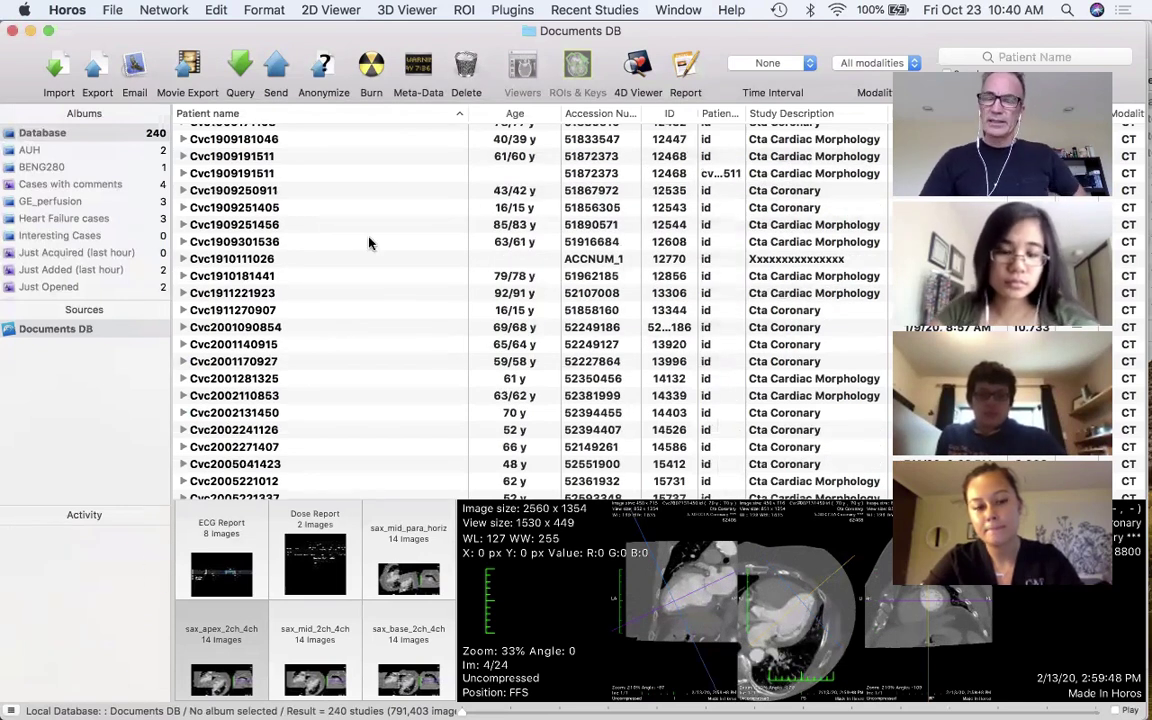
- Collapse the expanded Ct Non-Cardiac Finding study near the start of the patient list
scroll(369, 243, "up", 20)
scroll(369, 243, "up", 5)
scroll(360, 246, "down", 3)
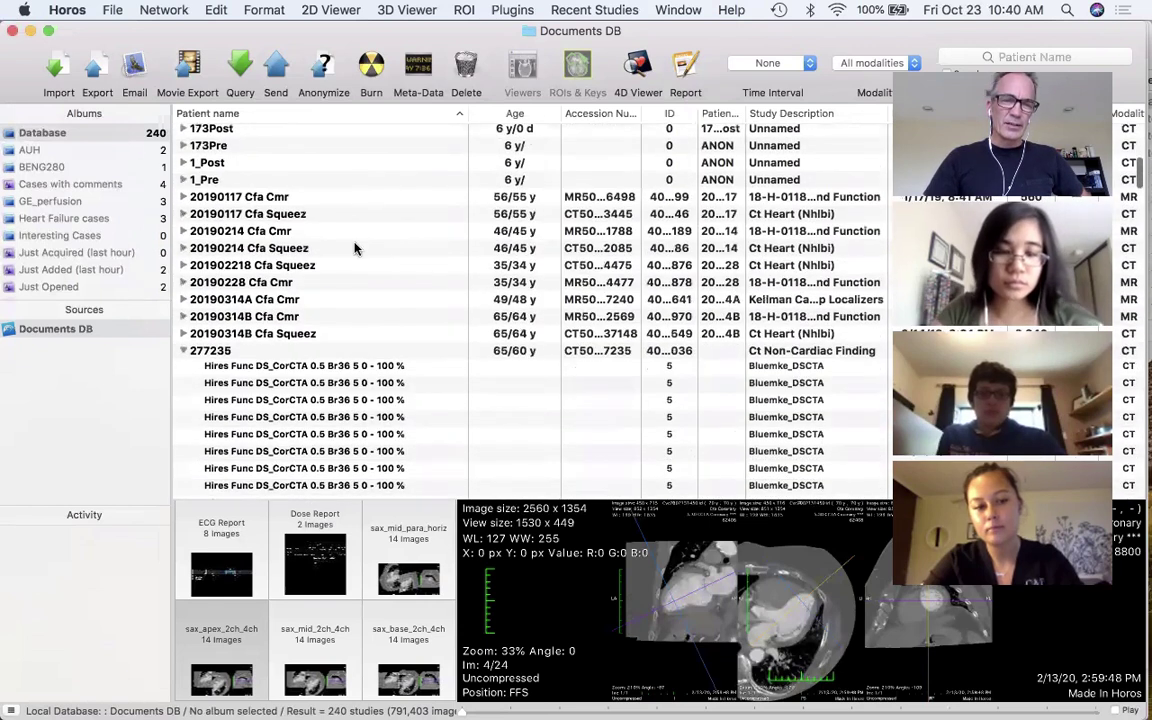
left_click(182, 352)
scroll(265, 316, "up", 10)
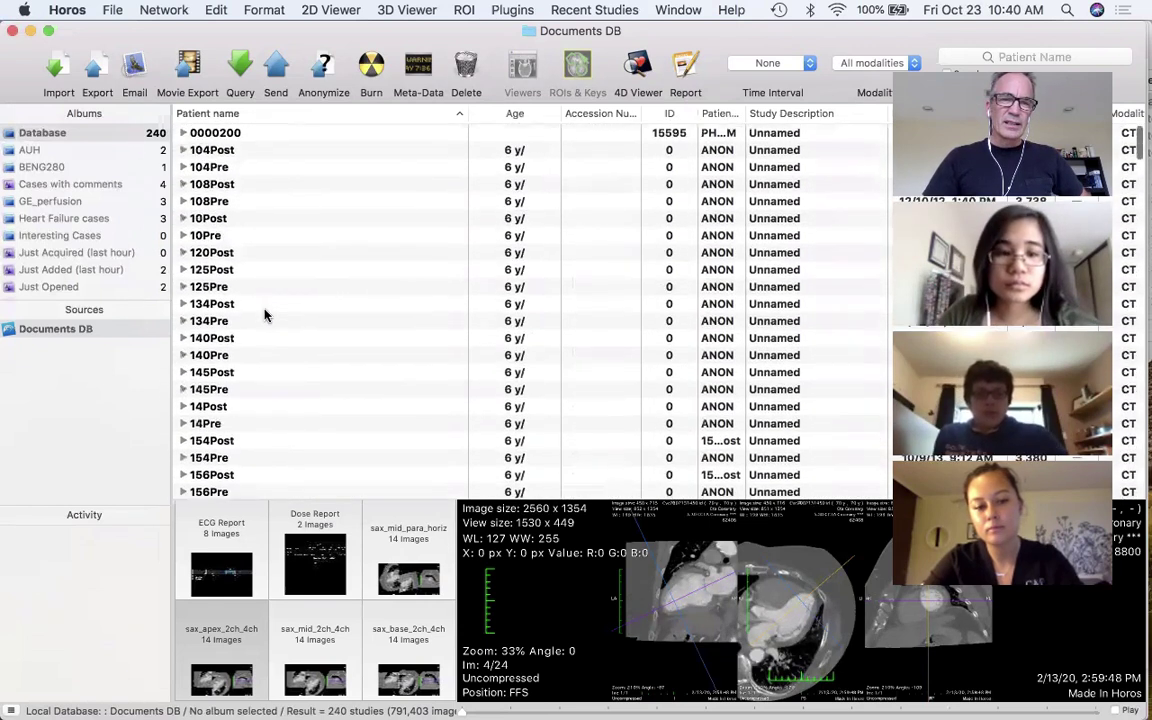
- Find the Cw_A01 study in the patient list, expand it and review its series
scroll(237, 224, "down", 5)
scroll(237, 226, "down", 15)
scroll(237, 228, "down", 15)
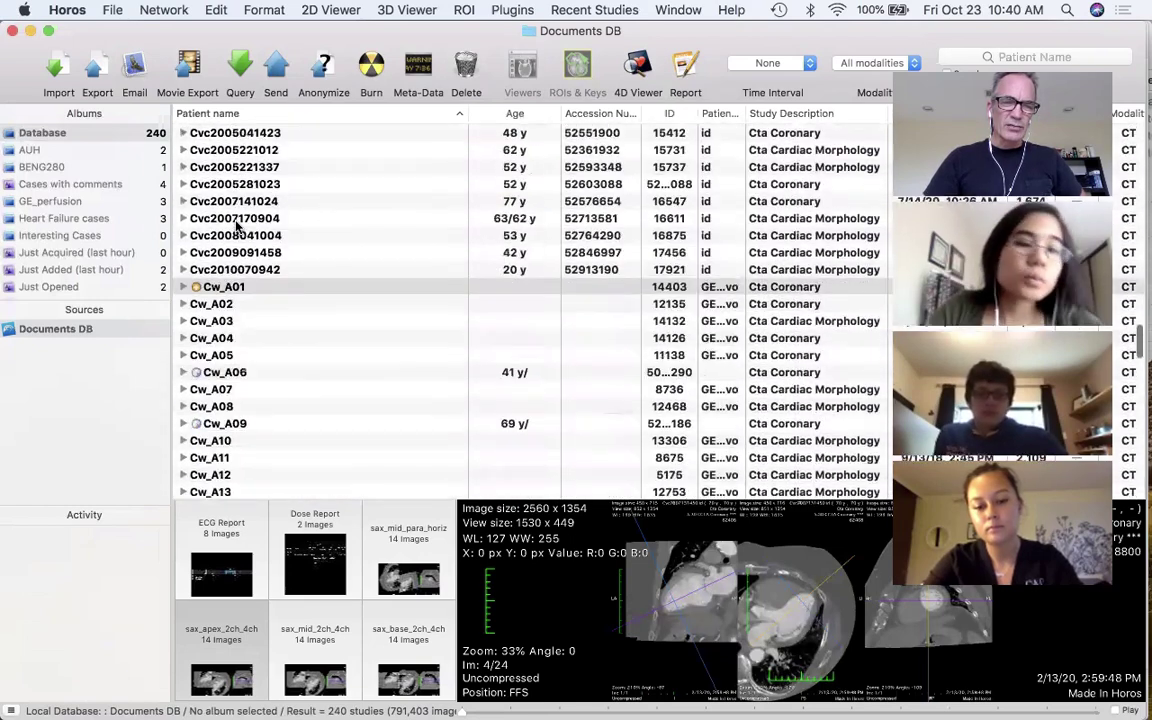
scroll(237, 226, "down", 1)
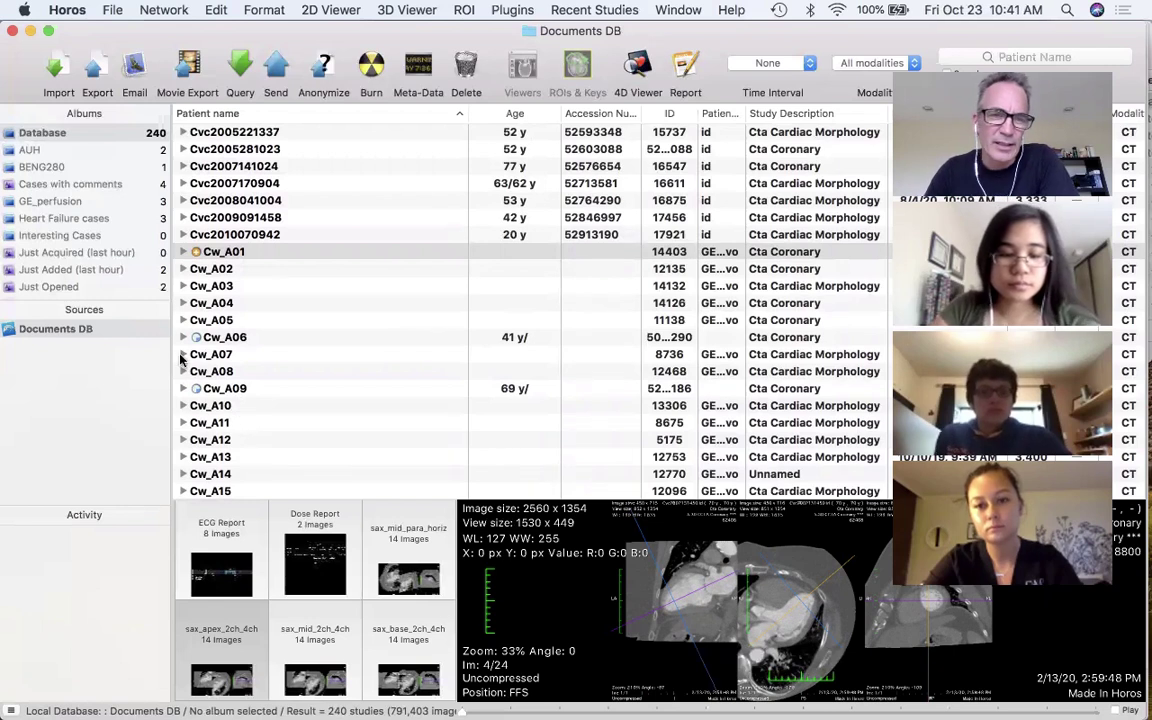
left_click(182, 252)
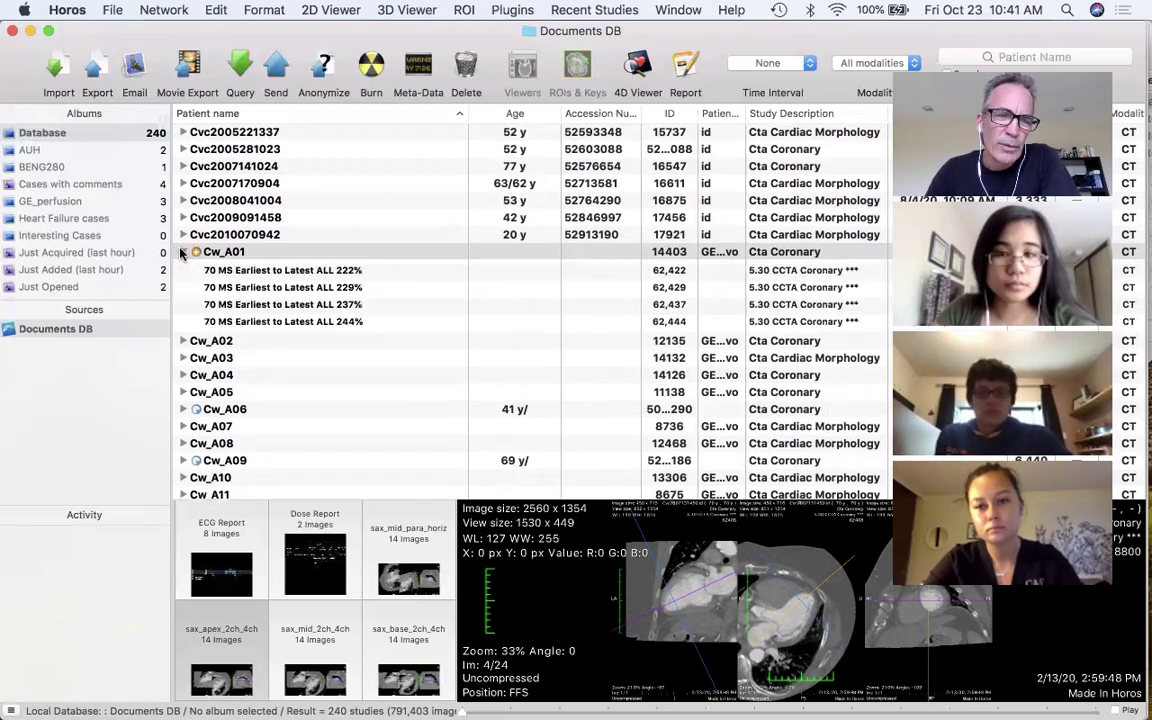
scroll(284, 287, "down", 5)
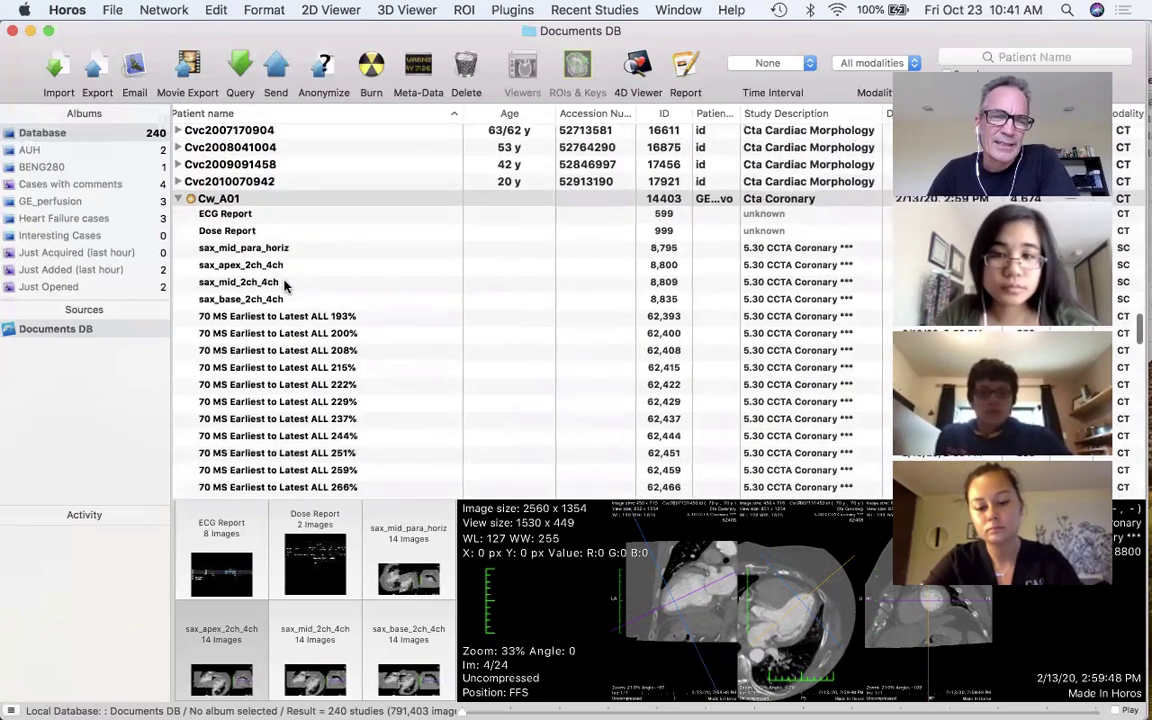
scroll(290, 282, "down", 3)
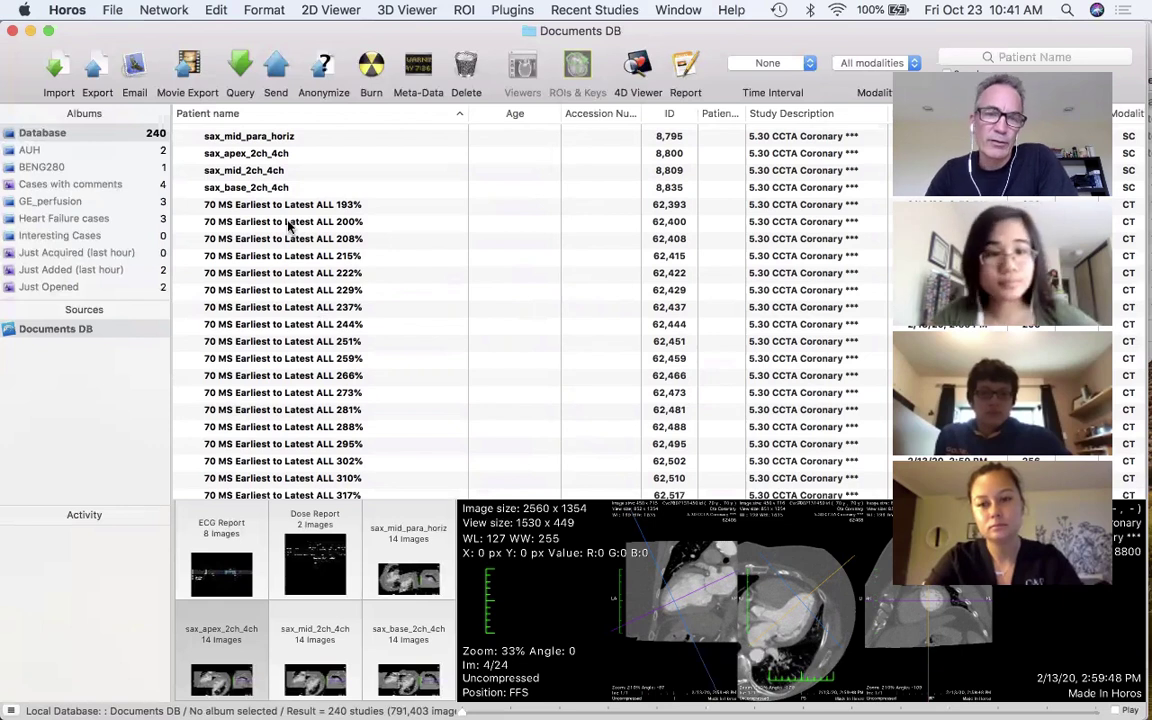
scroll(290, 226, "down", 3)
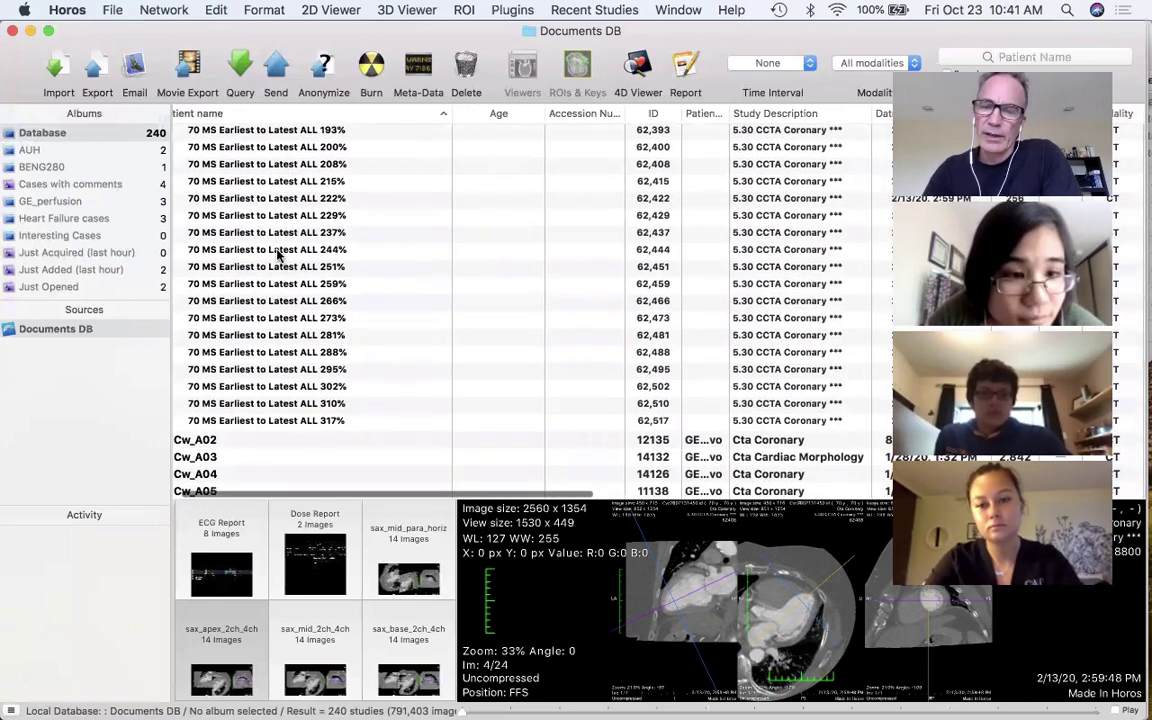
scroll(280, 308, "up", 5)
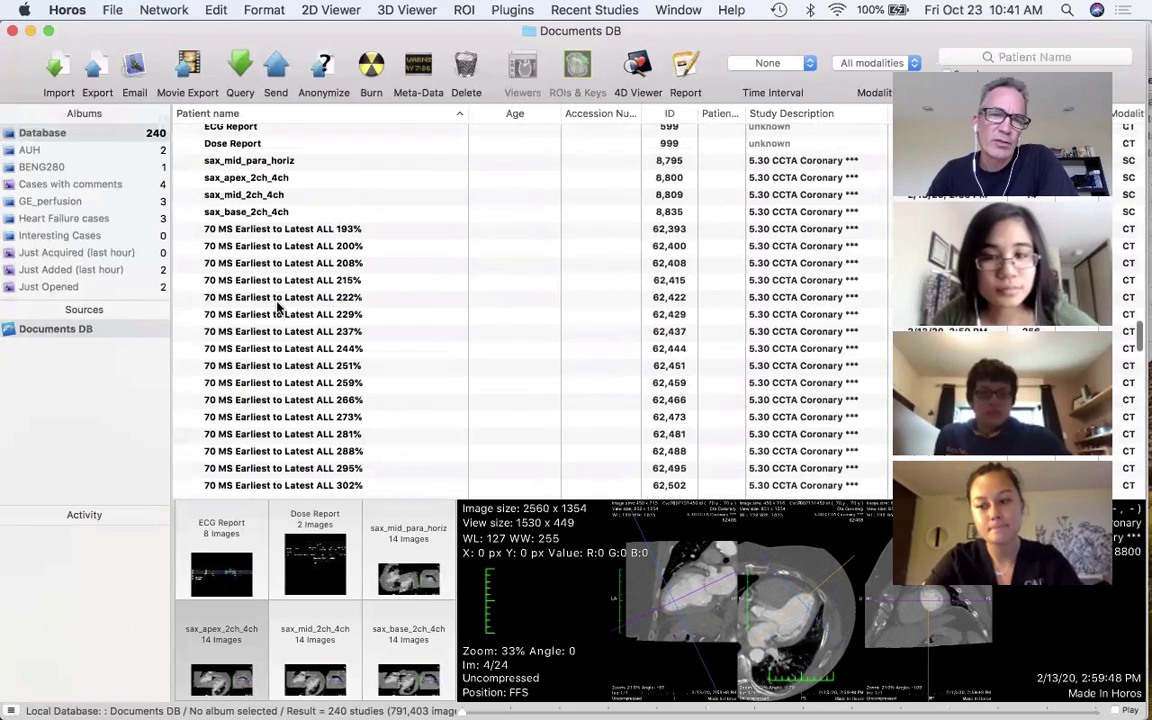
scroll(280, 308, "up", 1)
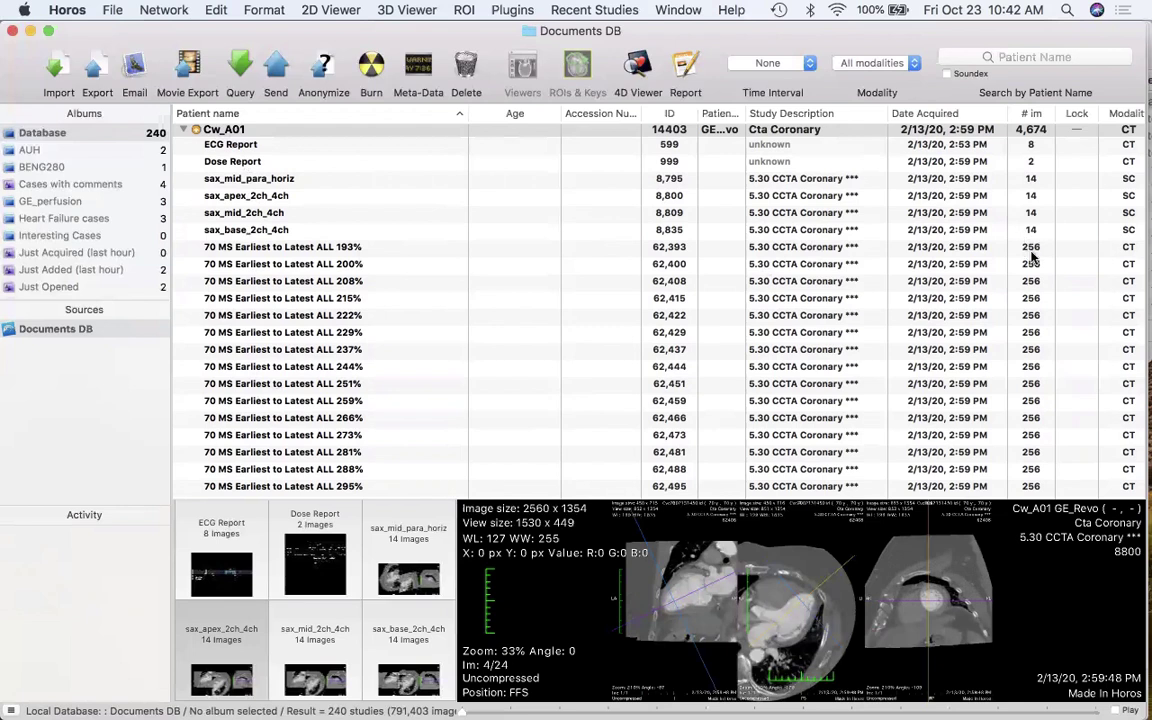
- Open the Cw_A01 series from 70 MS Earliest to Latest ALL 200% through 295% in the 4D Viewer and page through the slices
left_click(342, 250)
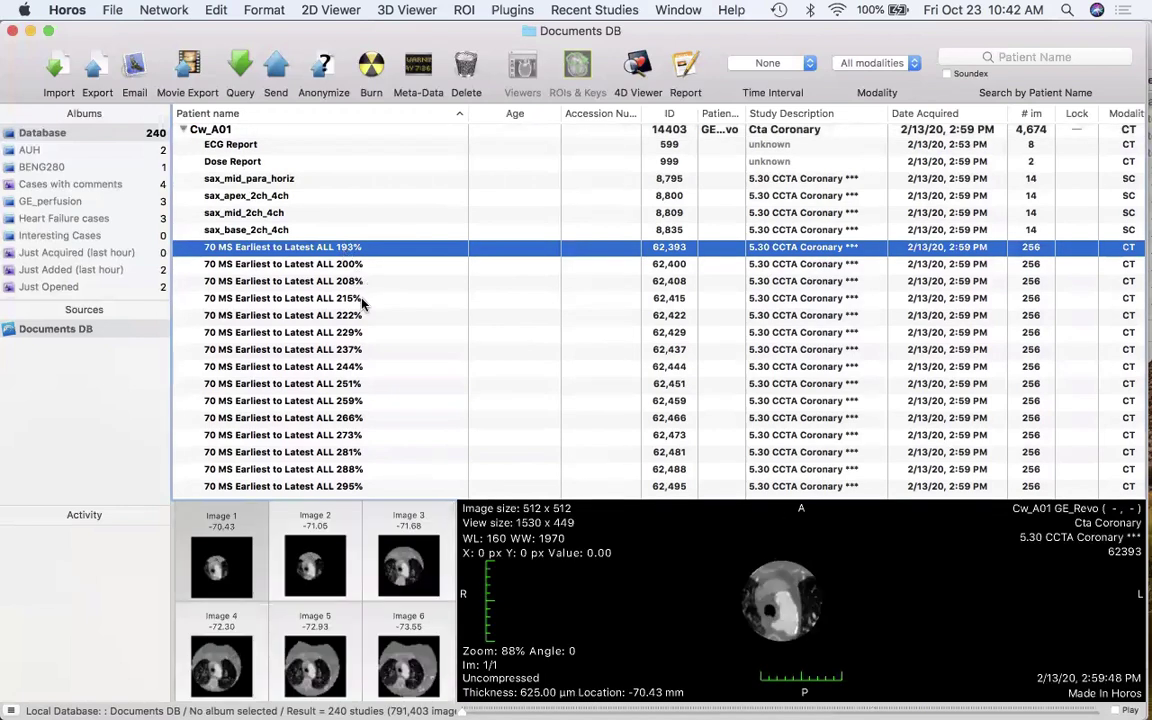
scroll(345, 430, "down", 3)
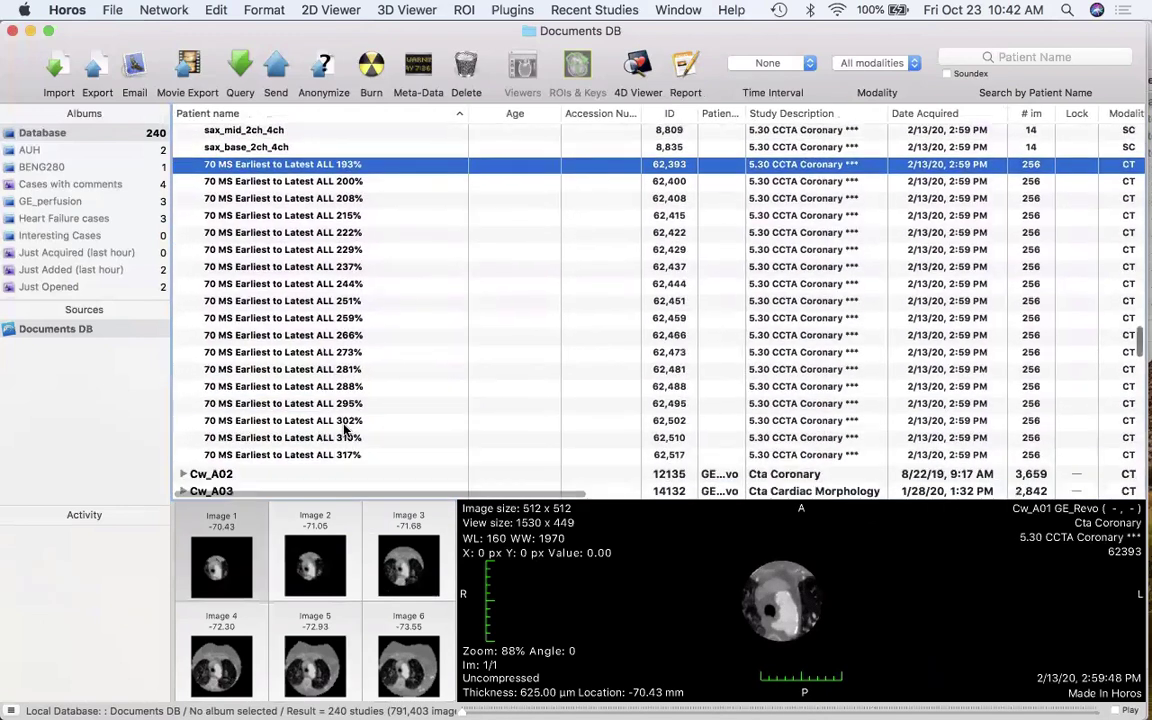
scroll(345, 430, "down", 1)
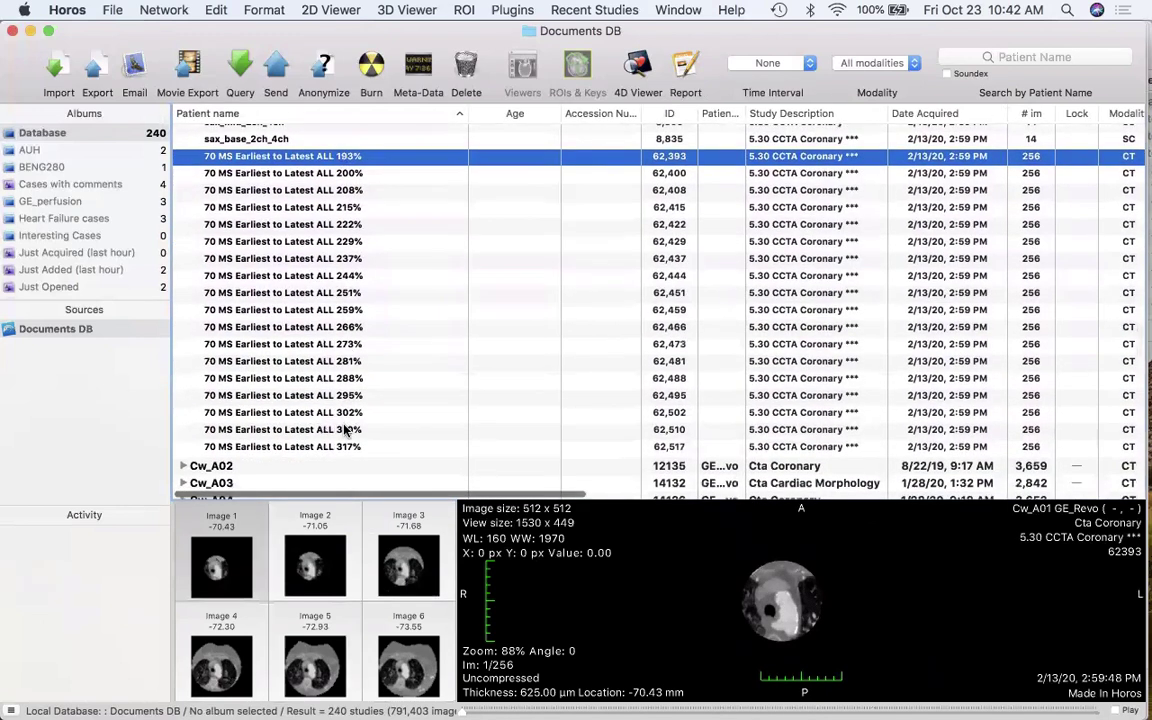
left_click(361, 174)
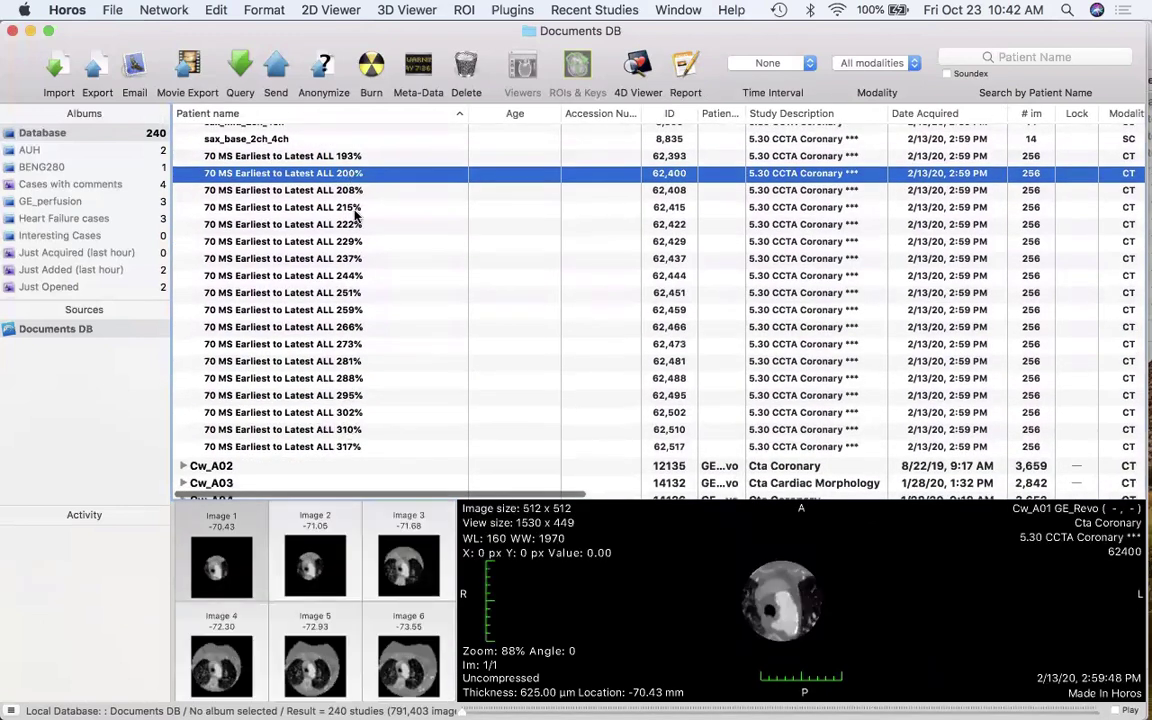
left_click(375, 401, "shift")
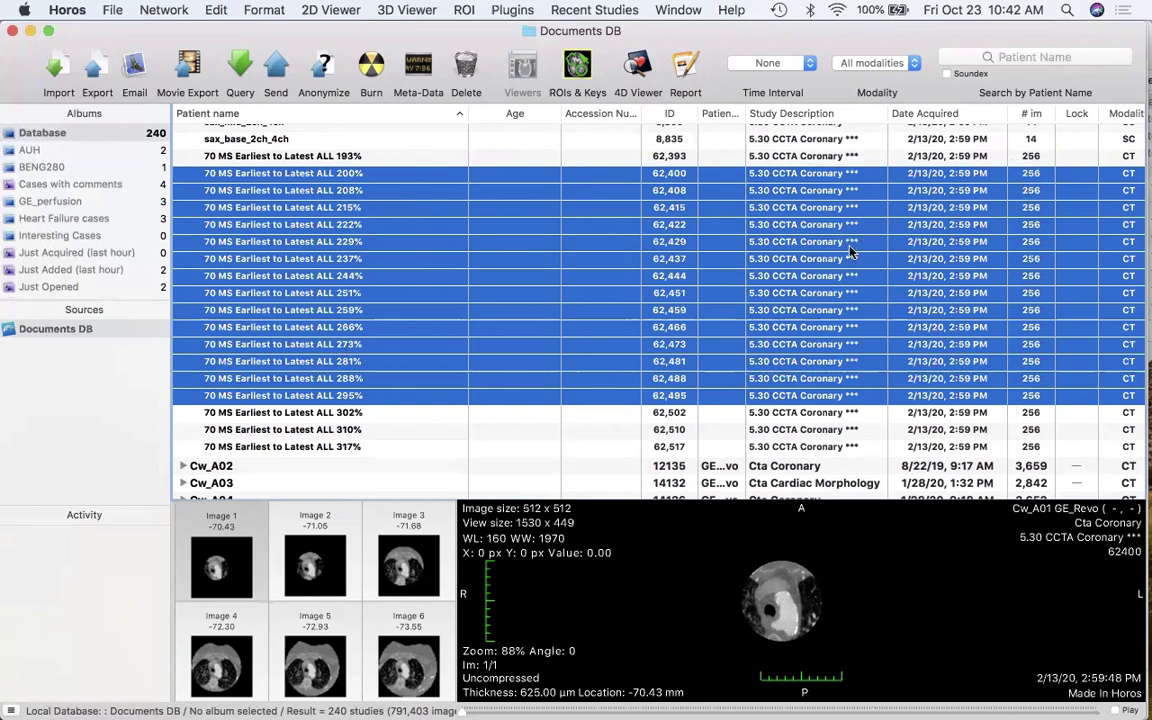
left_click(640, 66)
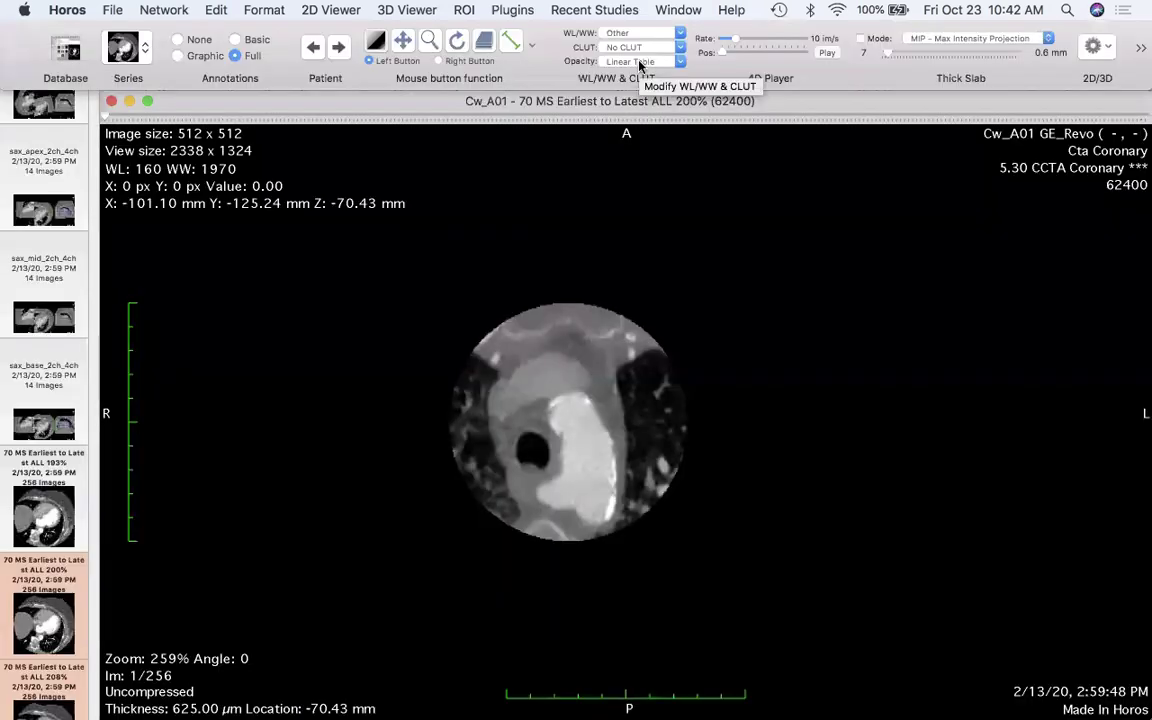
scroll(566, 233, "down", 10)
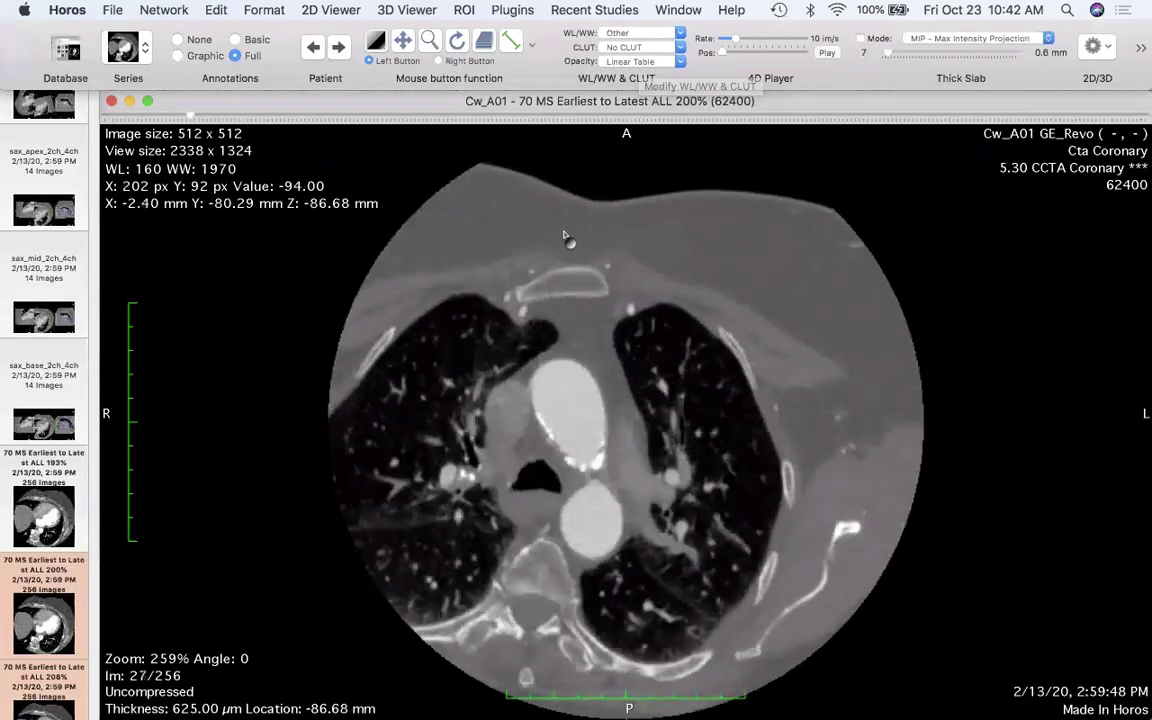
scroll(566, 237, "down", 20)
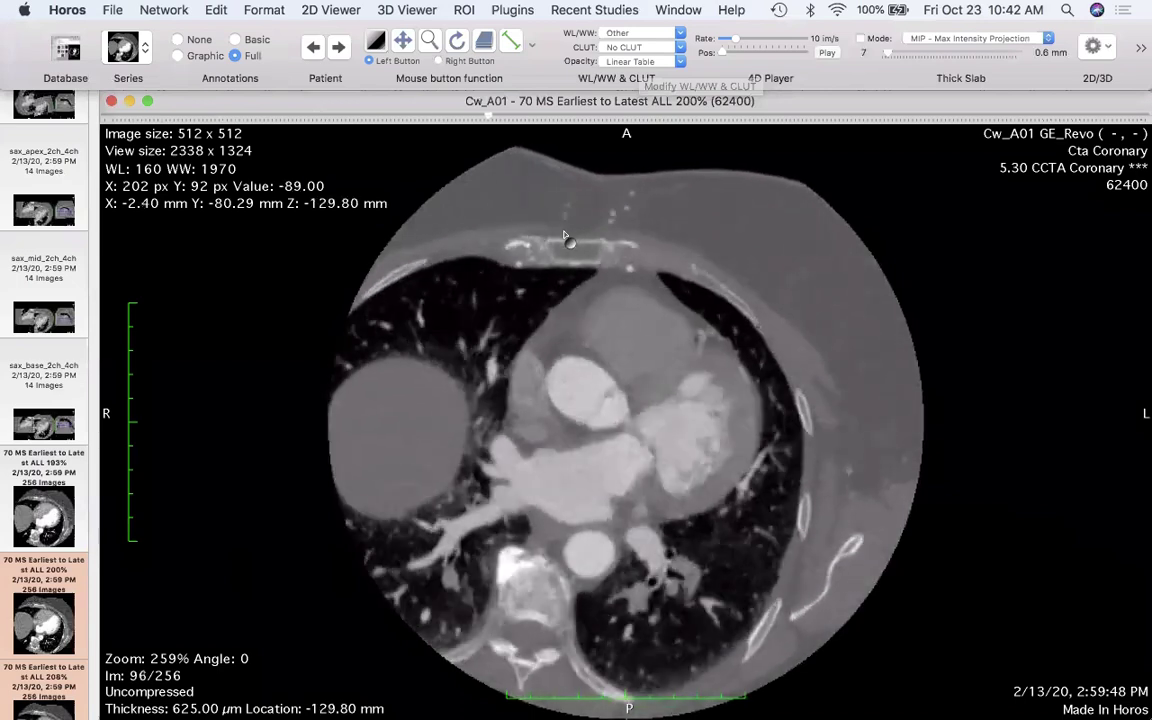
- Page through the axial slices of the 200% frame to examine the heart from the aortic root to the left ventricle
scroll(566, 237, "down", 11)
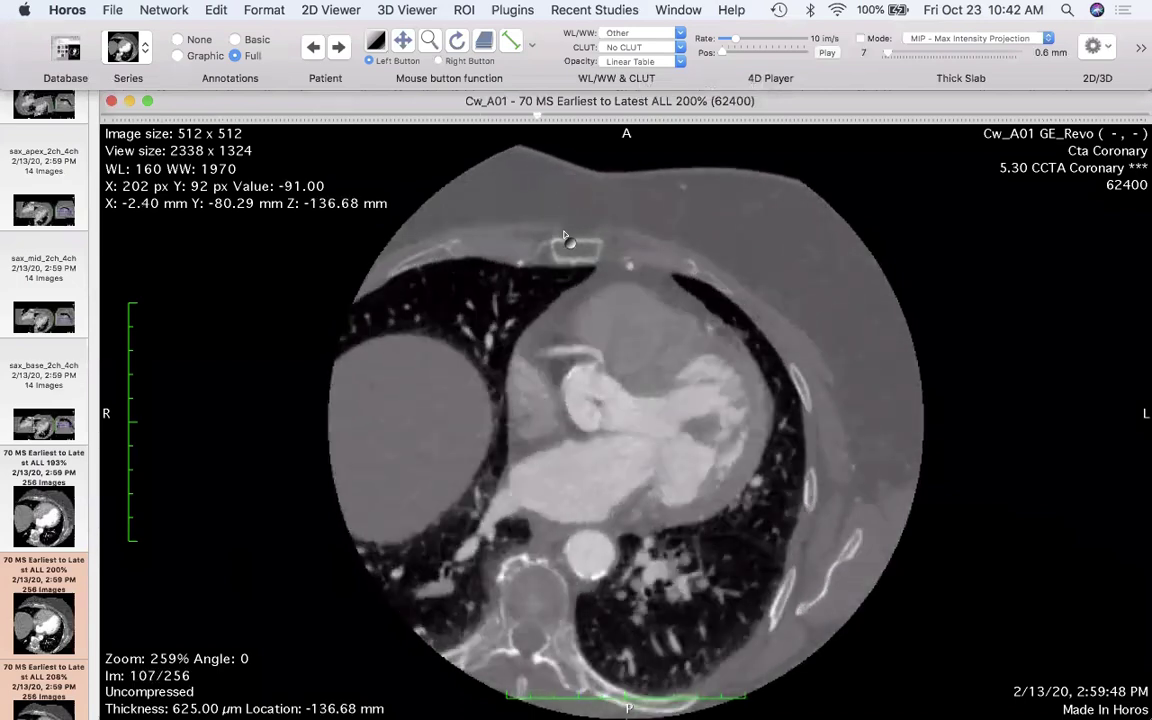
scroll(566, 237, "down", 15)
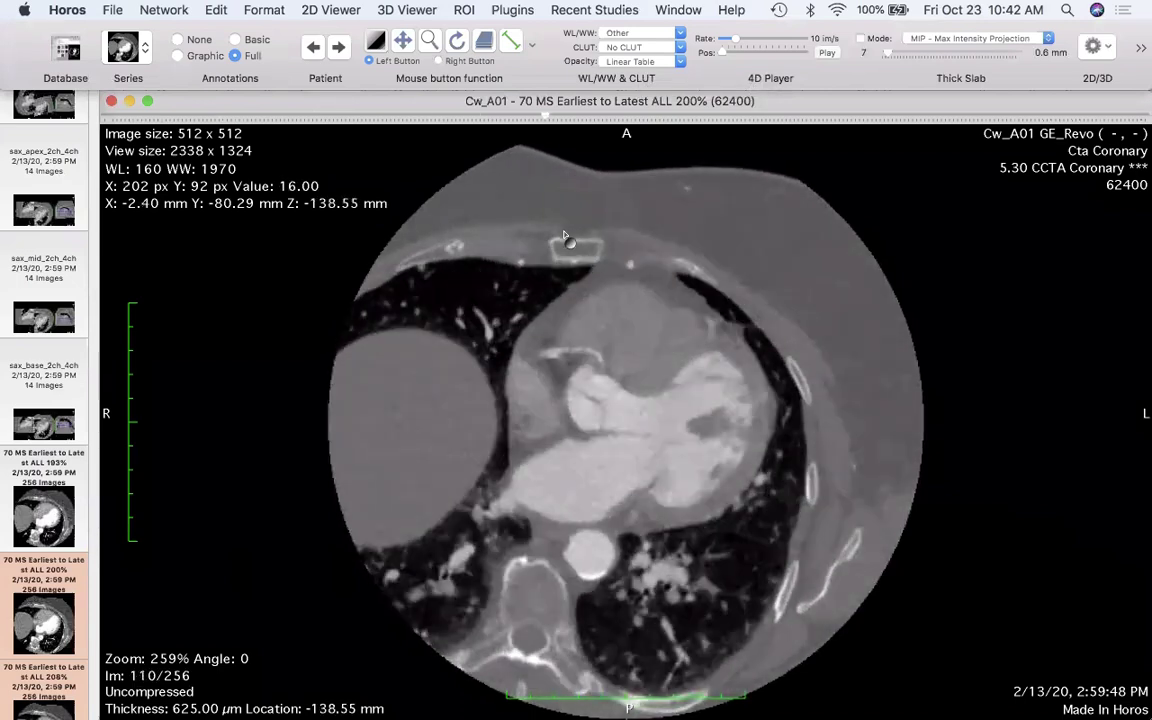
scroll(566, 237, "up", 1)
scroll(566, 237, "up", 6)
scroll(566, 237, "down", 10)
scroll(566, 237, "up", 8)
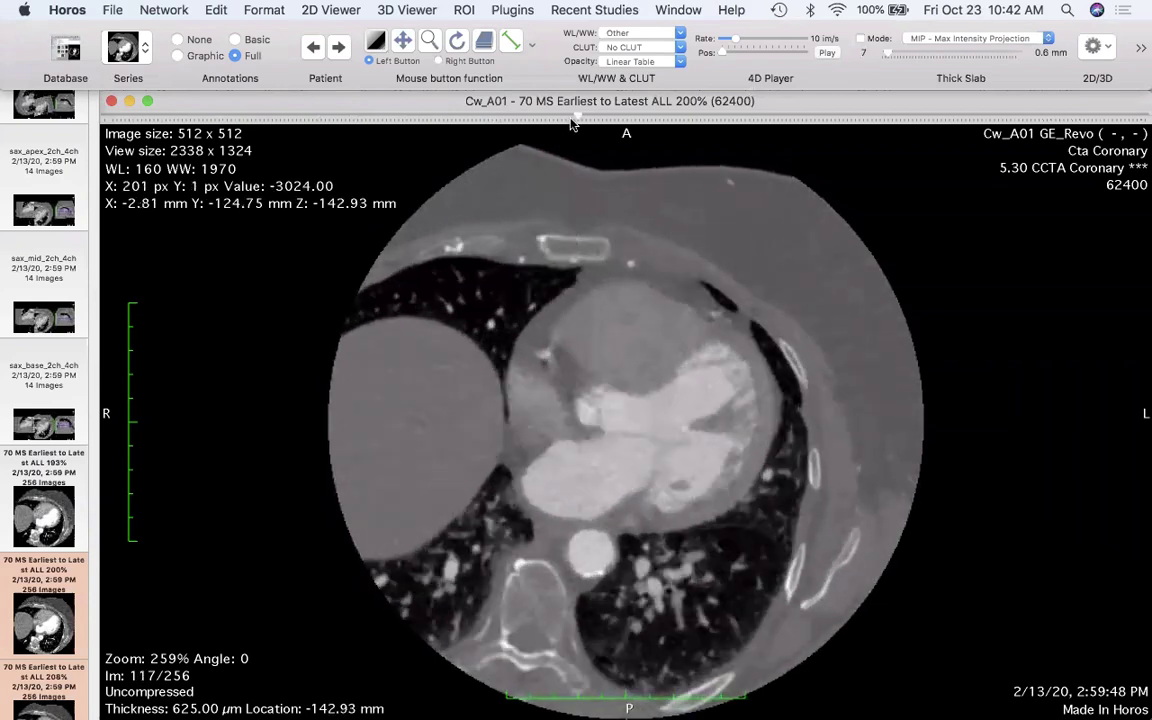
left_click_drag(576, 119, 615, 117)
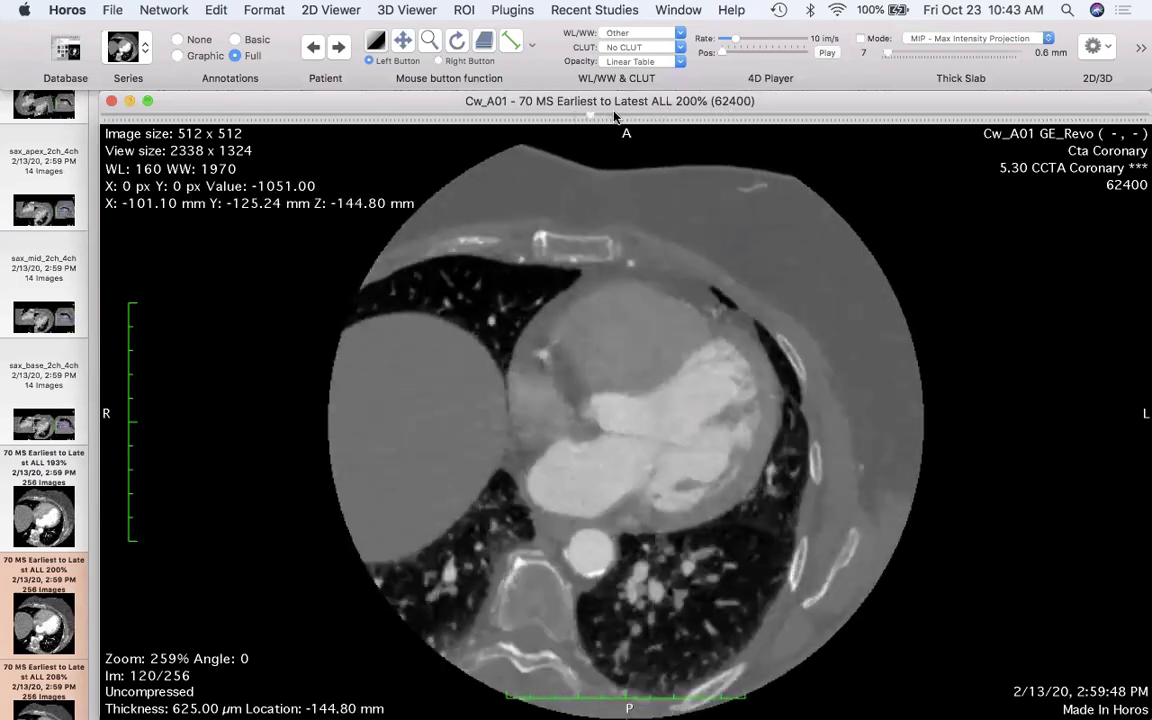
scroll(615, 117, "down", 10)
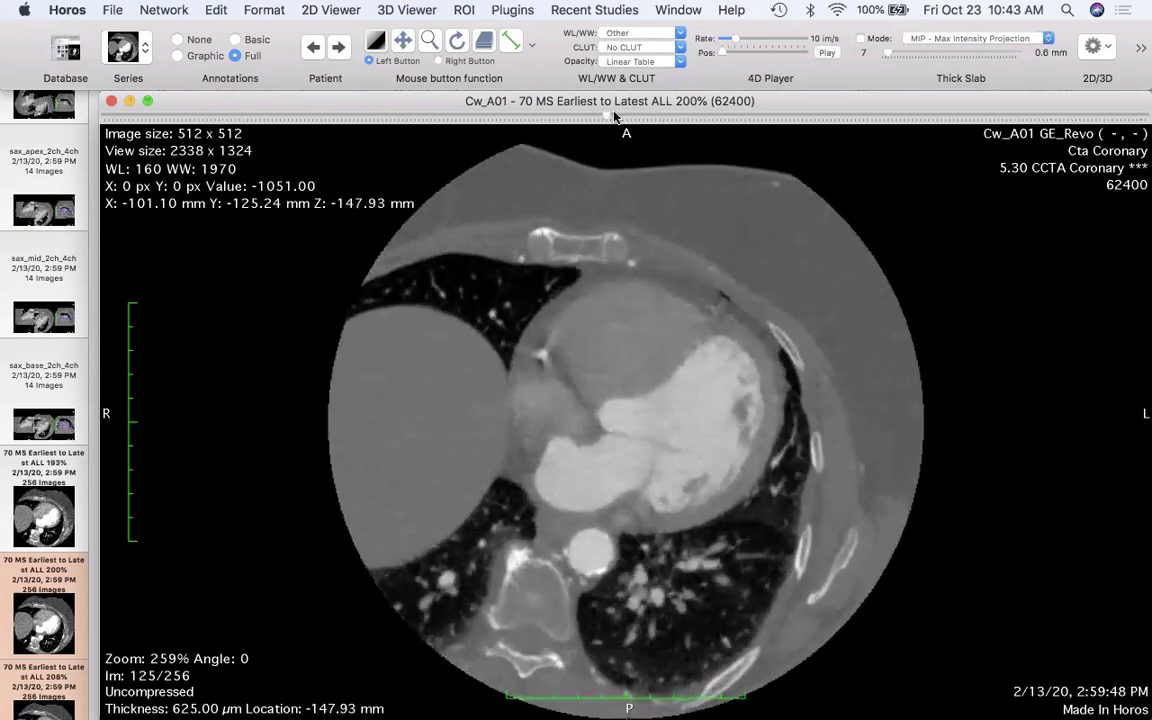
scroll(615, 117, "down", 5)
scroll(615, 117, "up", 5)
scroll(615, 117, "up", 1)
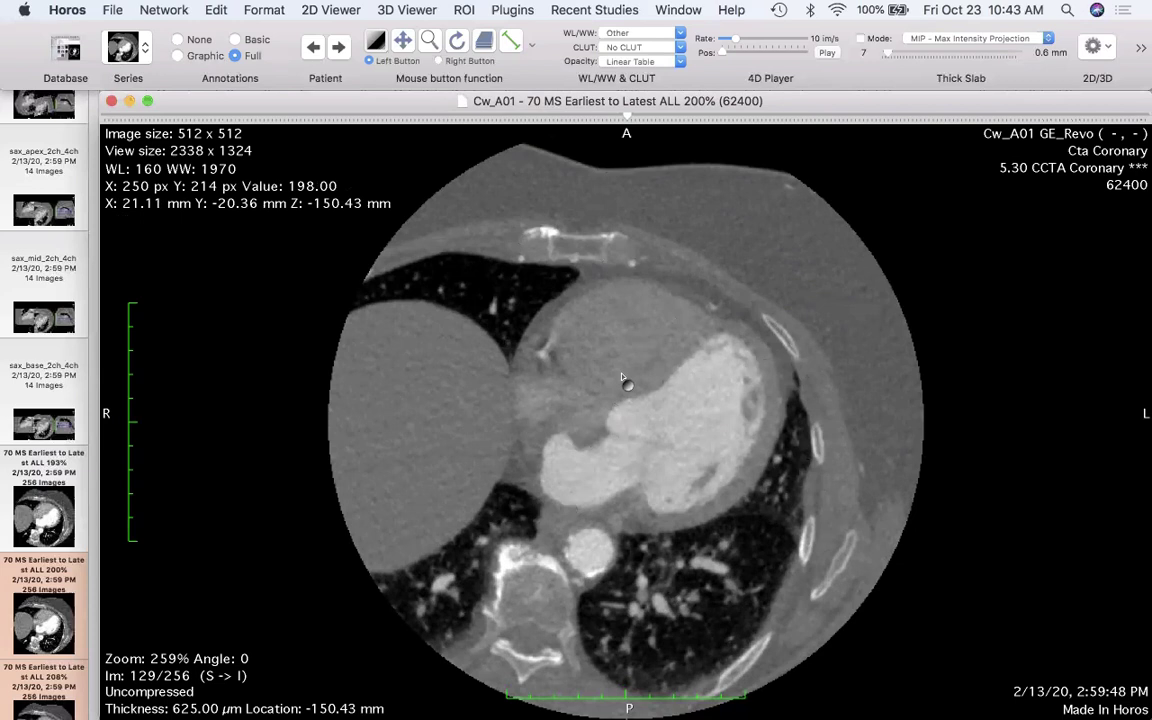
scroll(621, 380, "down", 3)
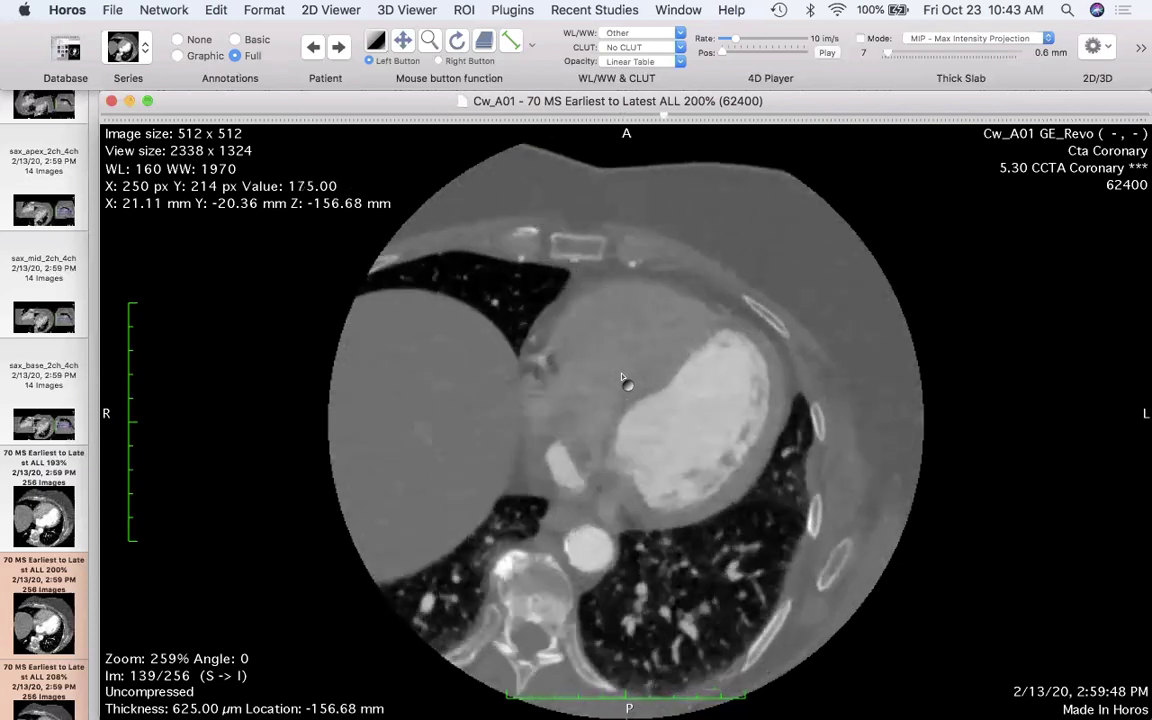
- Page up to the ascending aorta and back down through the heart into the upper abdomen in the 200% frame
scroll(621, 380, "up", 20)
scroll(621, 380, "up", 20)
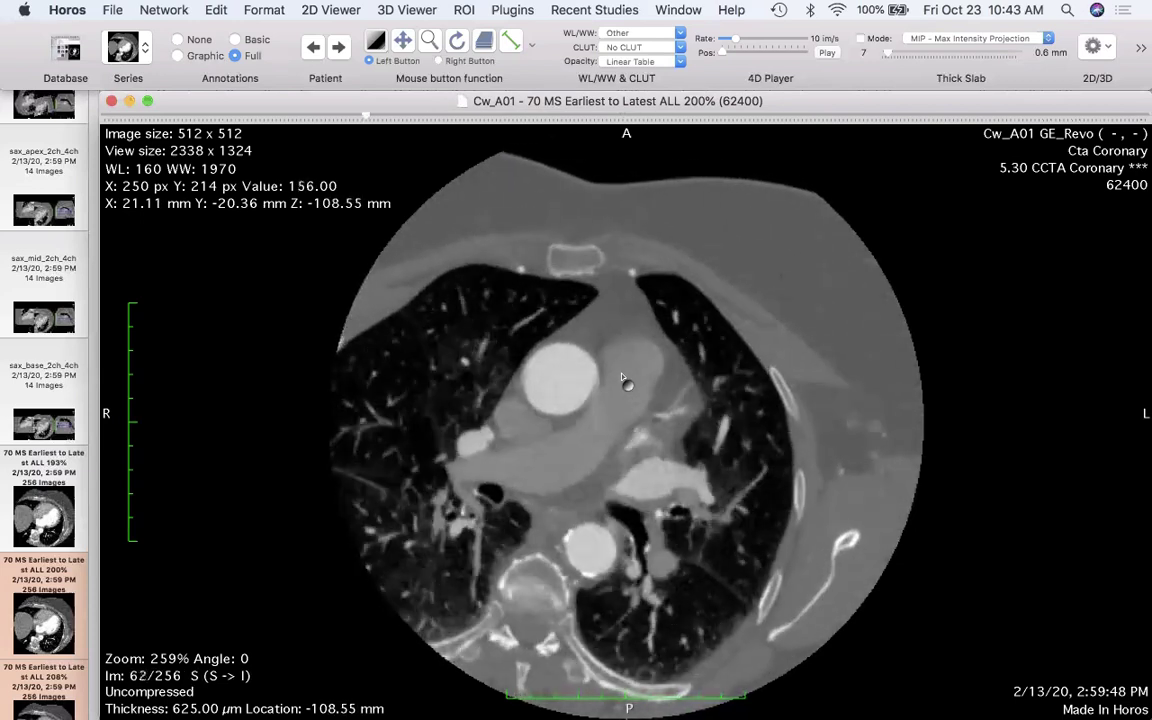
scroll(621, 380, "down", 20)
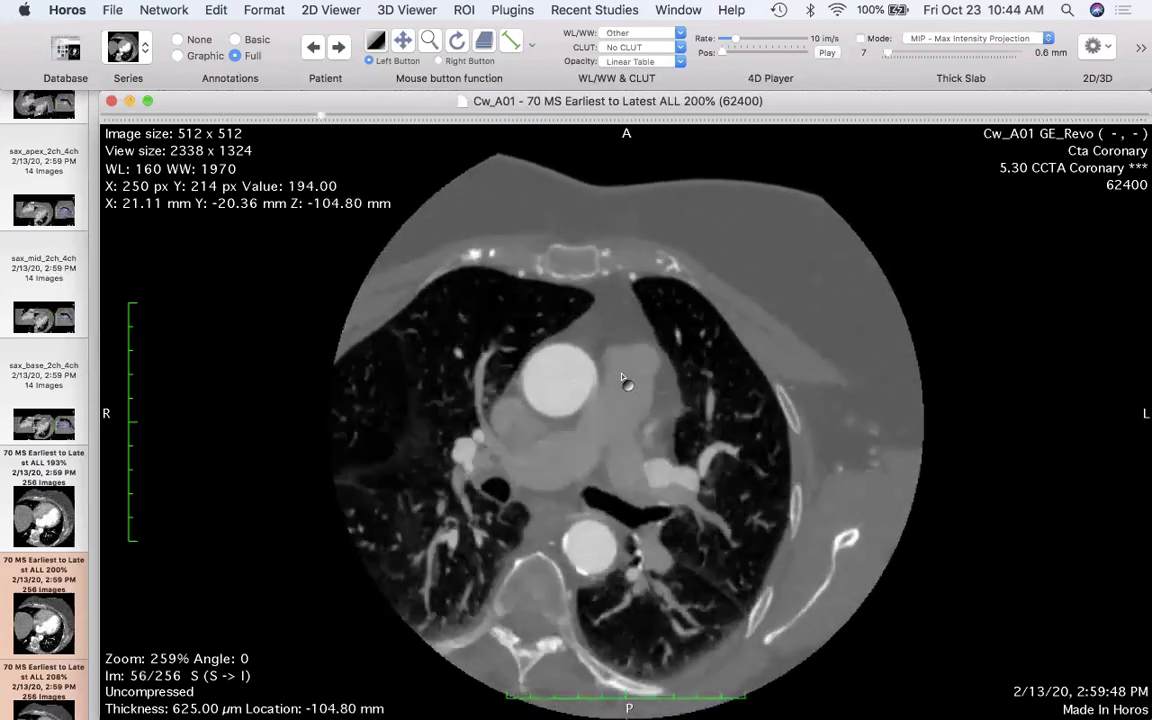
scroll(621, 380, "down", 11)
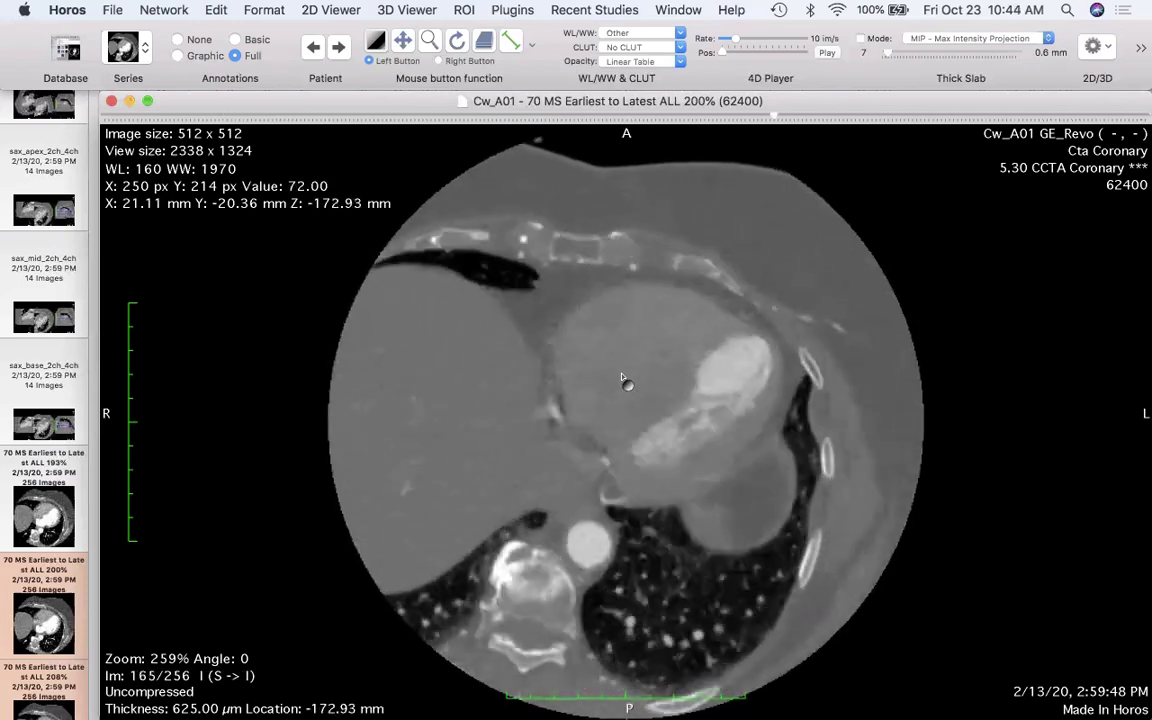
scroll(621, 380, "down", 5)
scroll(624, 383, "up", 7)
scroll(615, 410, "down", 3)
scroll(615, 410, "down", 2)
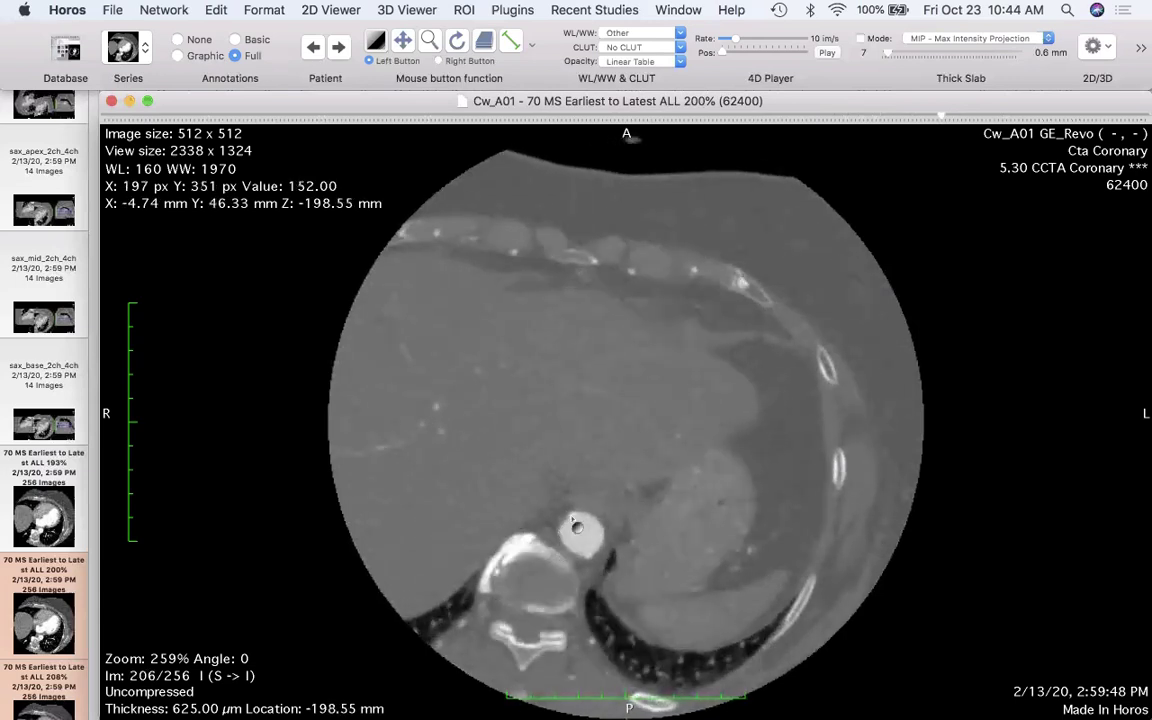
- Examine the descending aorta and upper abdomen in the lowest axial slices, then return to the start of the stack
scroll(607, 460, "down", 6)
scroll(605, 462, "up", 10)
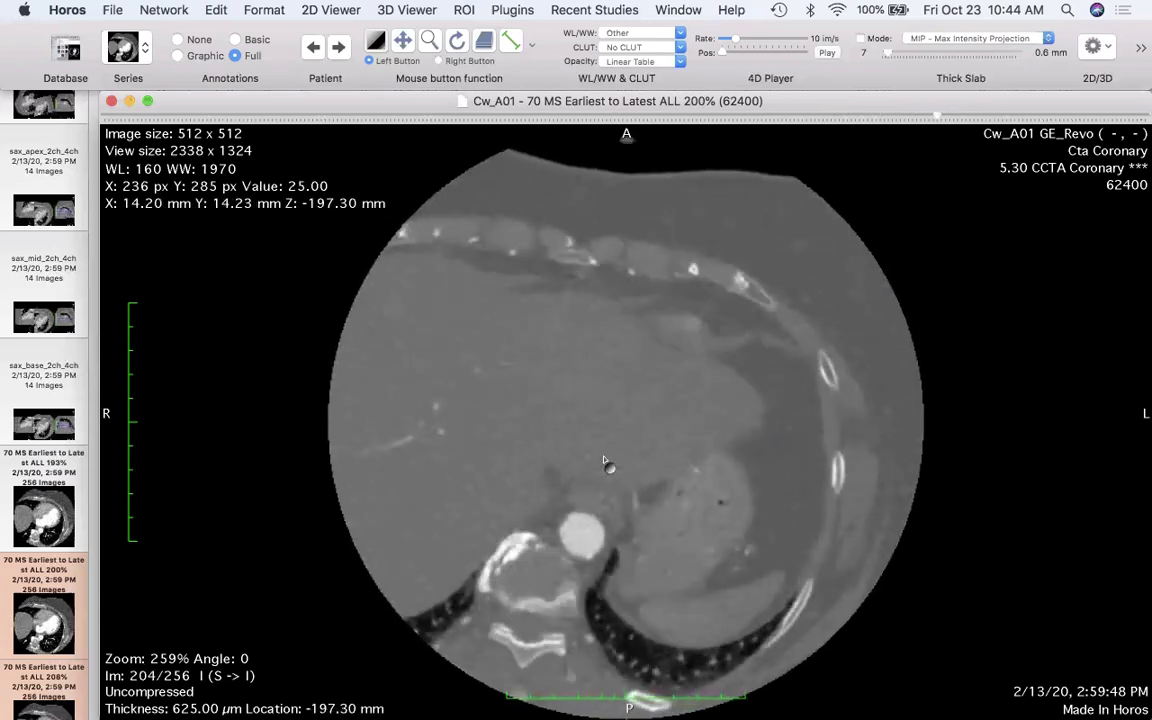
scroll(605, 462, "down", 3)
scroll(605, 465, "down", 8)
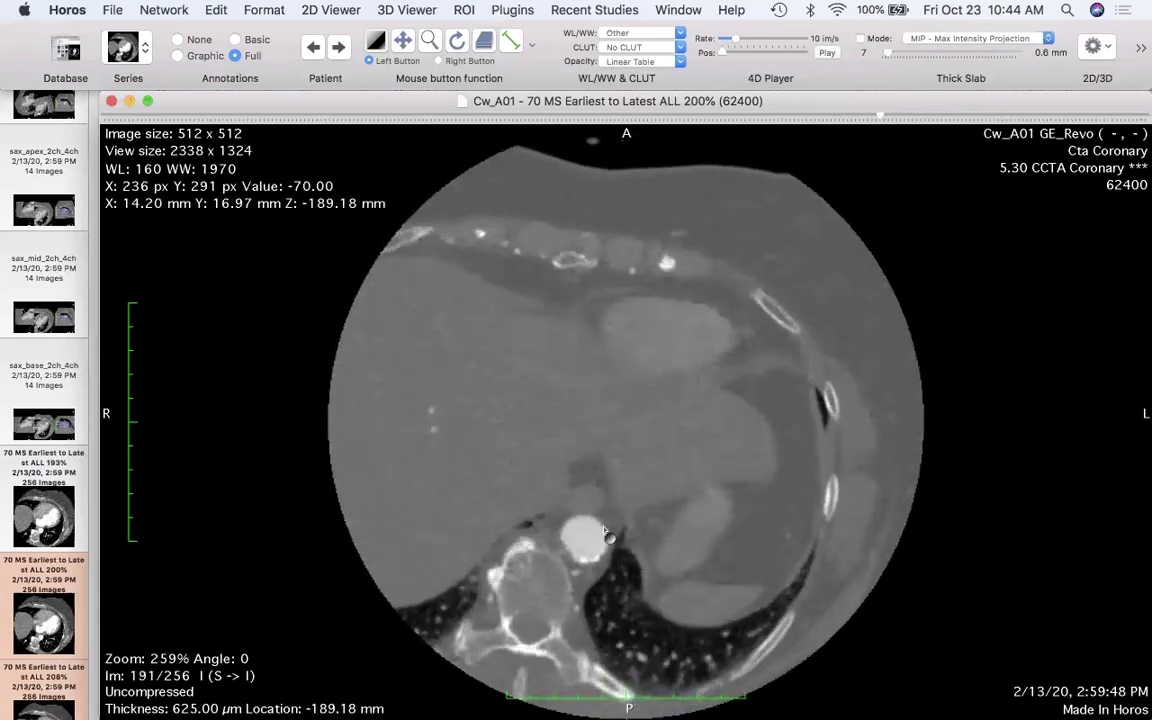
scroll(640, 405, "down", 1)
scroll(645, 395, "down", 20)
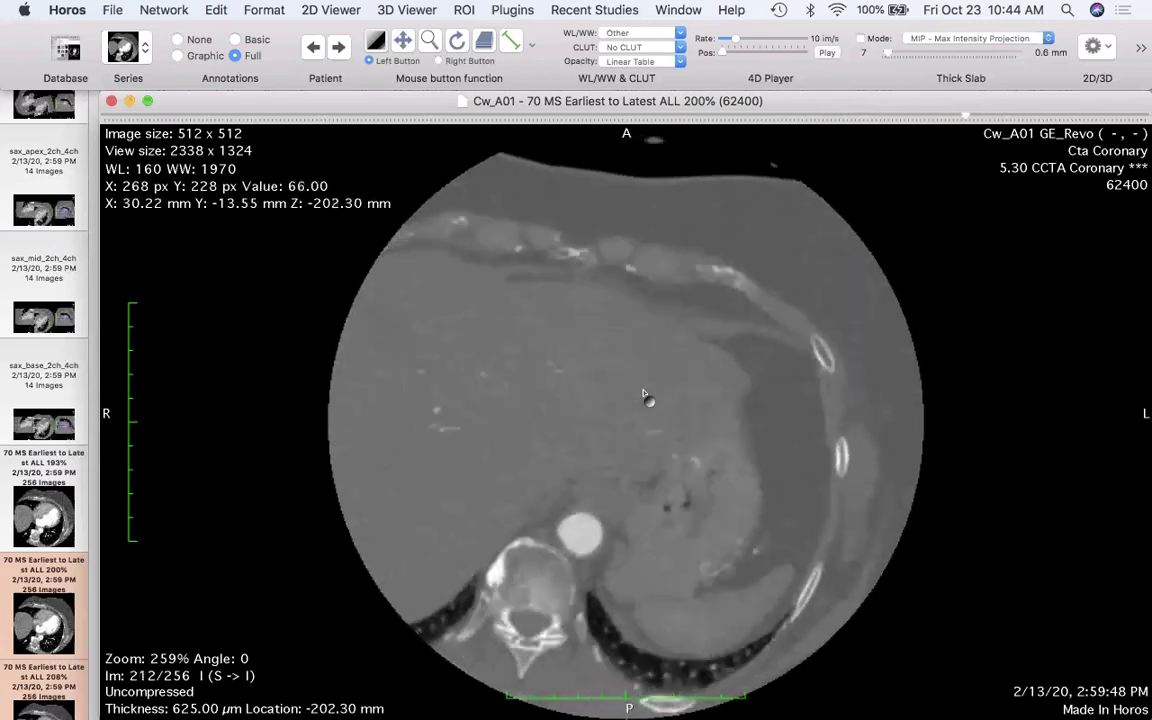
scroll(645, 395, "down", 3)
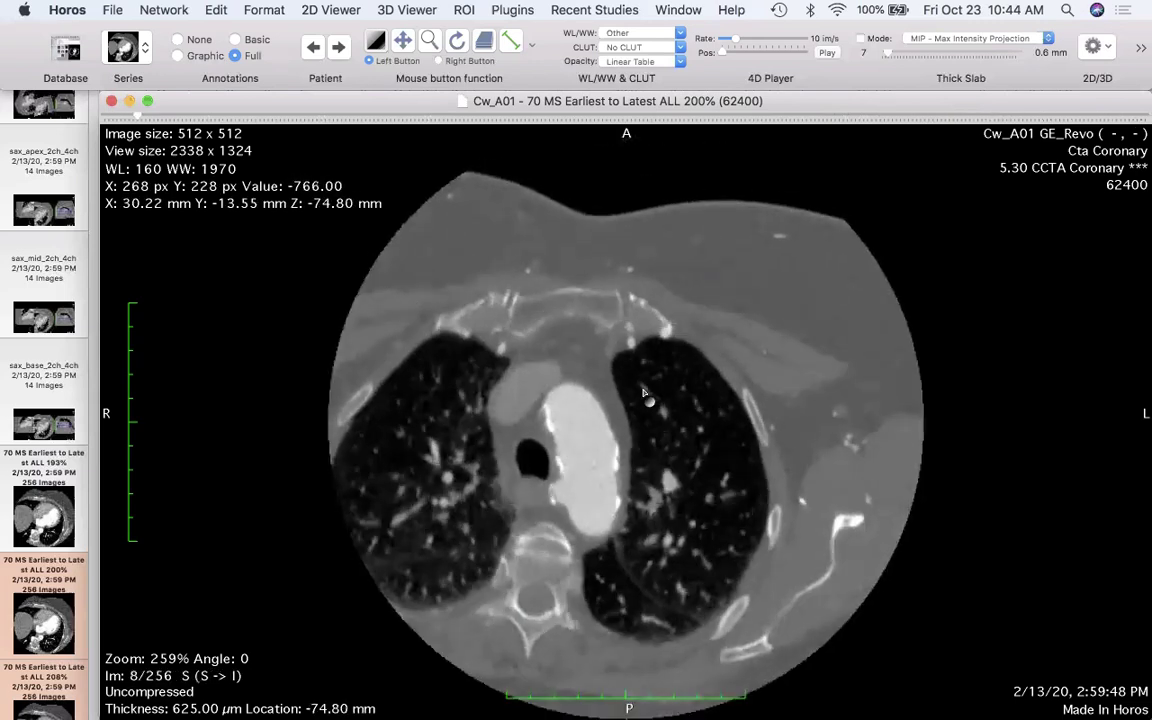
- Page from the aortic arch down to the mid-heart slices to follow the aorta into the cardiac chambers
scroll(645, 395, "up", 1)
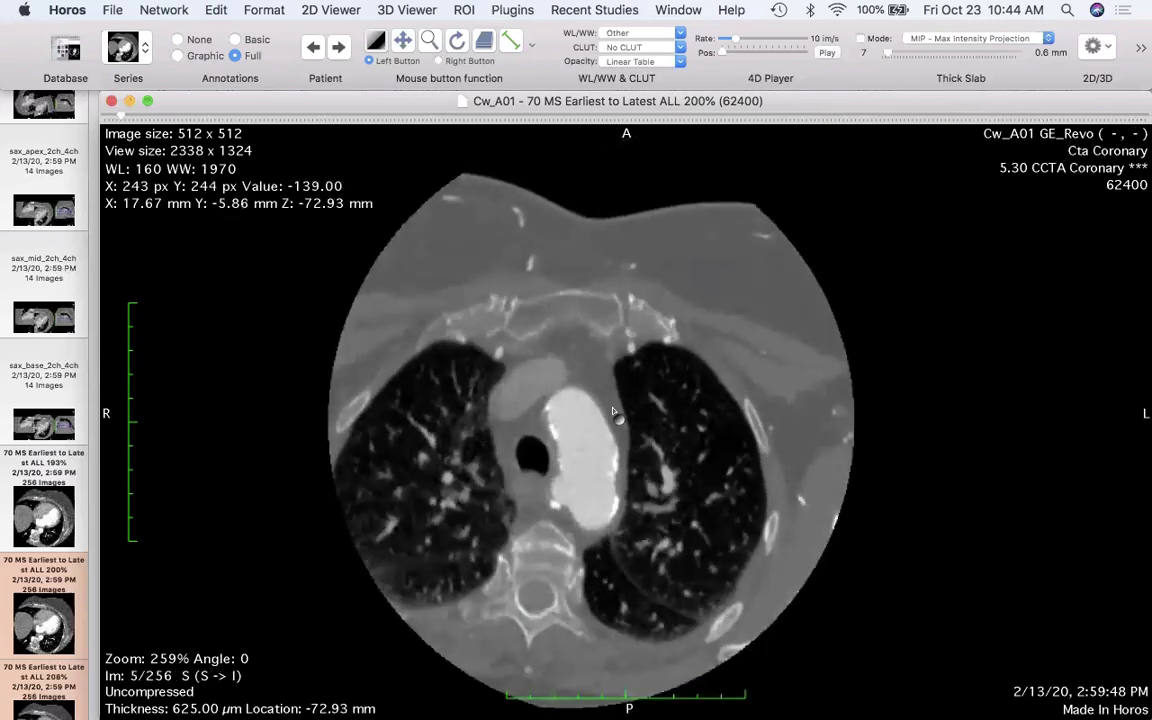
scroll(626, 408, "down", 5)
scroll(626, 408, "down", 8)
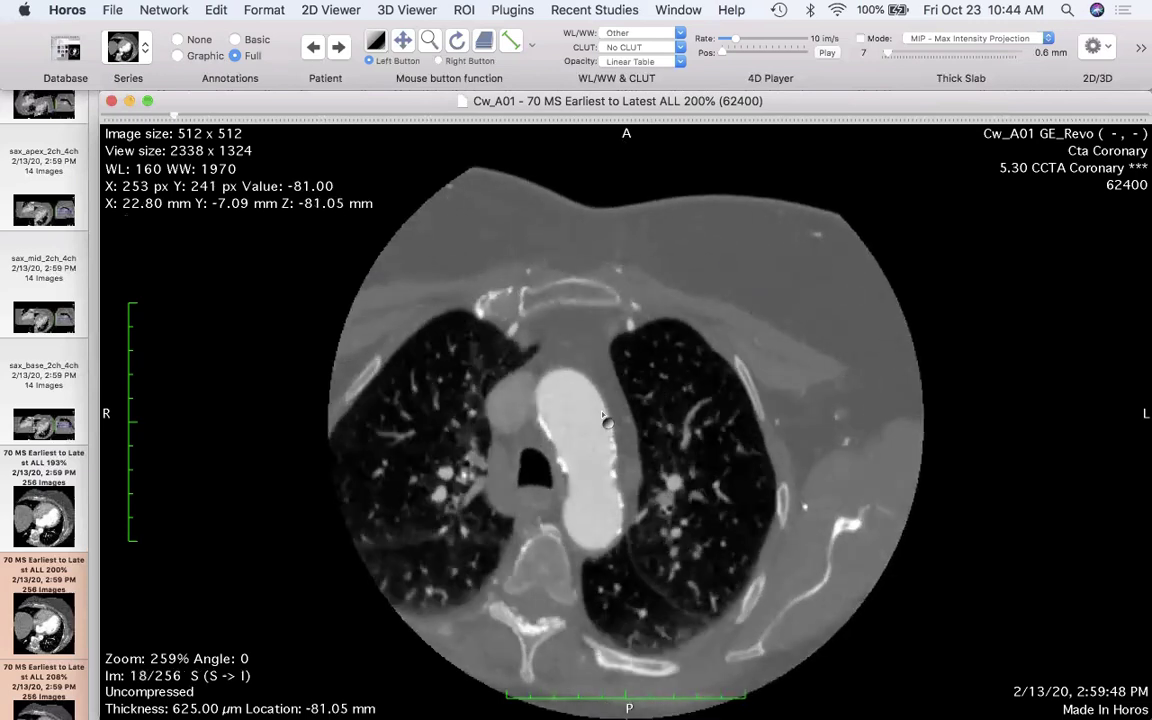
scroll(640, 343, "down", 20)
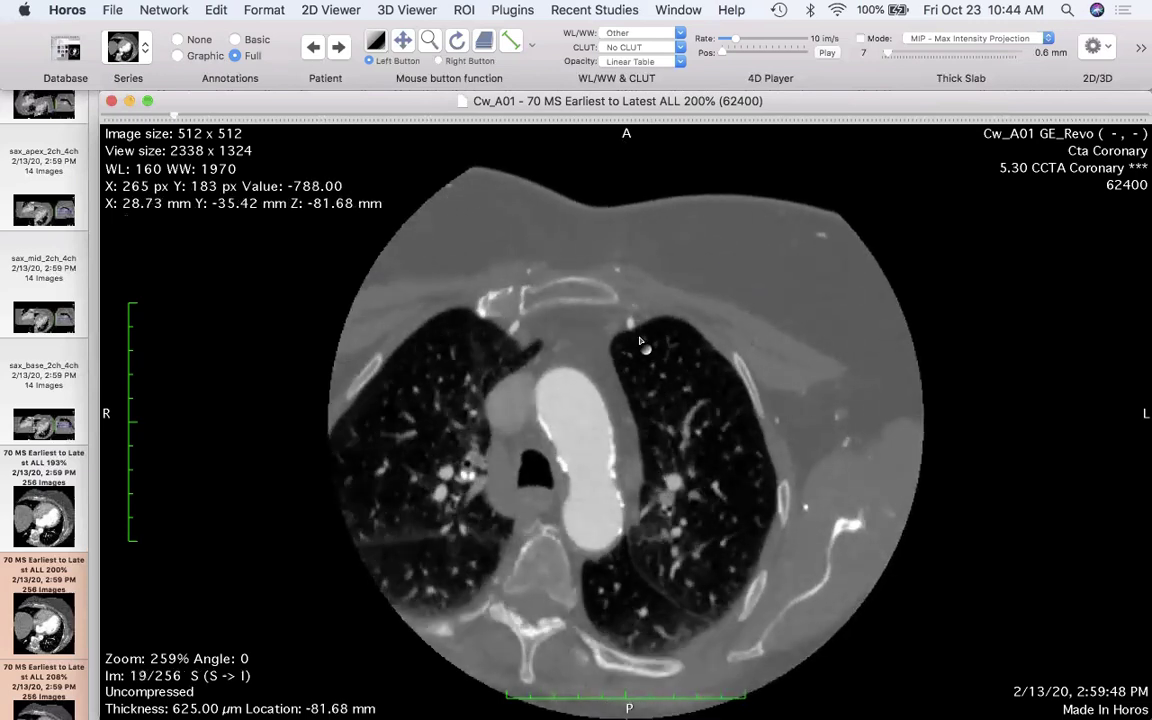
scroll(640, 343, "down", 20)
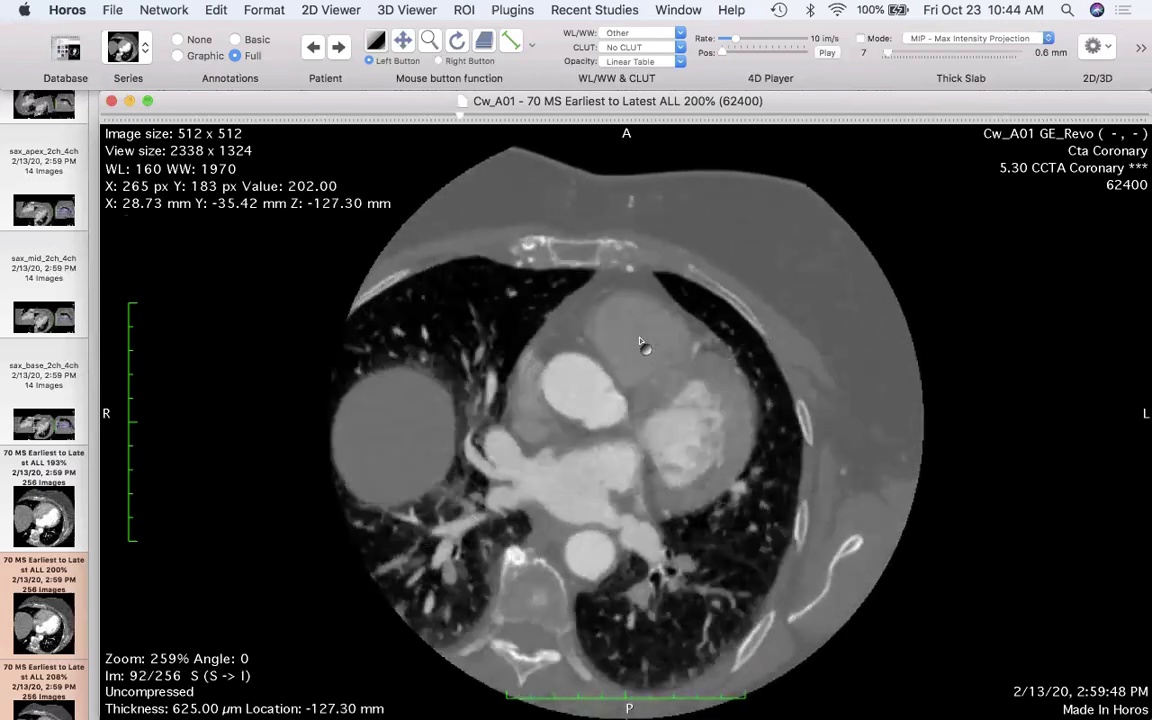
scroll(641, 343, "down", 7)
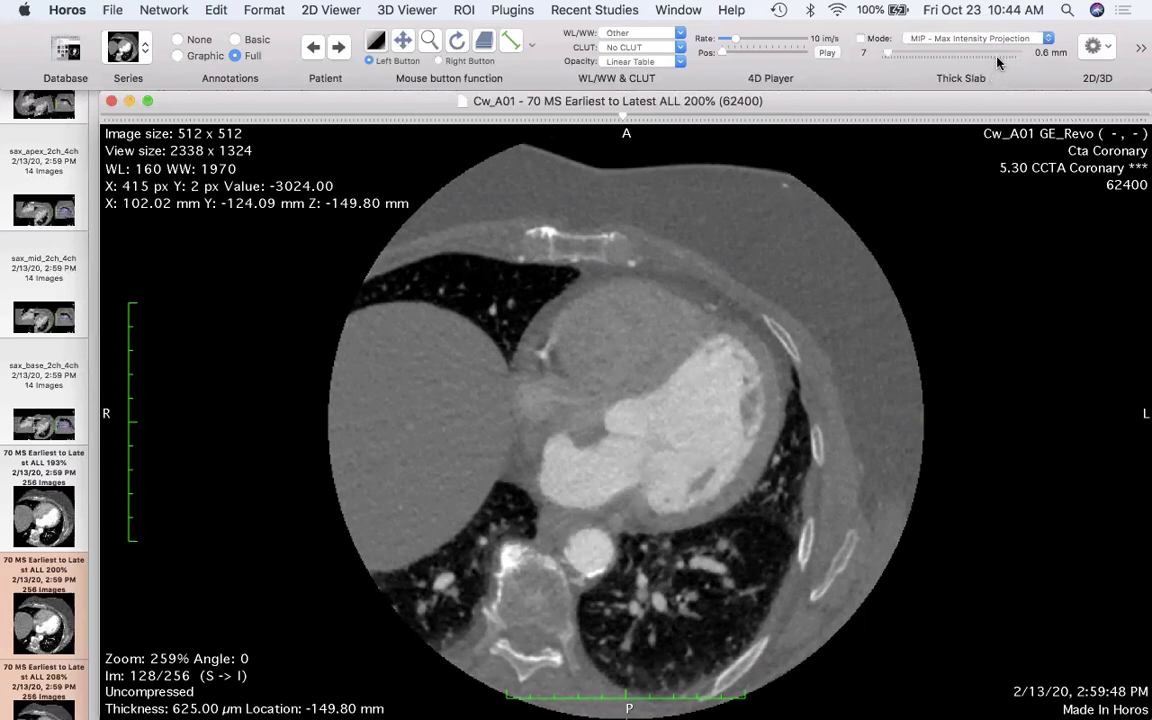
- Move the 4D series to the 237% time frame, play the beating heart through its frames and stop playback
left_click(1096, 46)
left_click(866, 163)
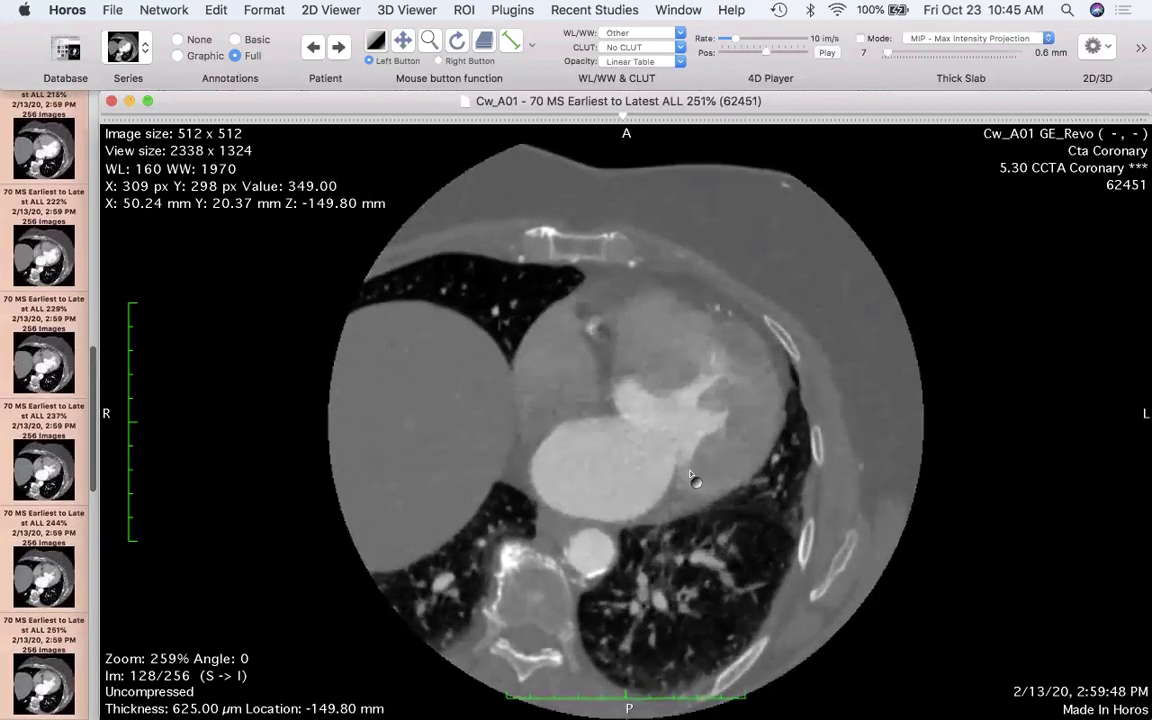
left_click(753, 50)
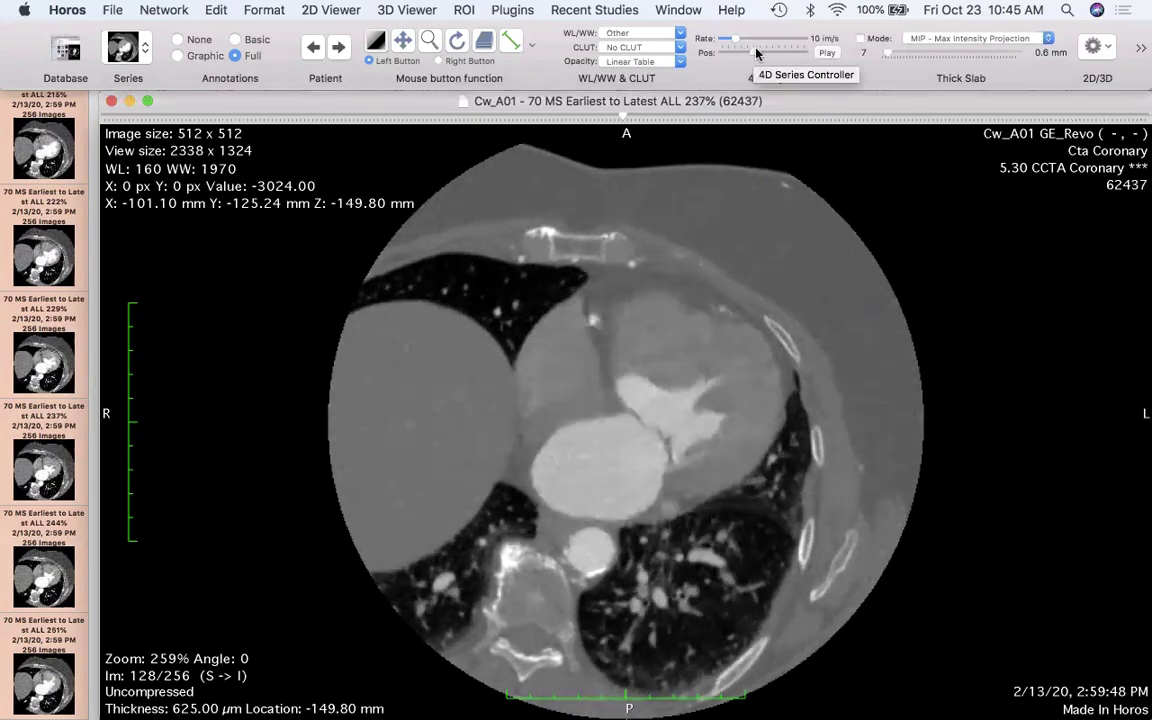
left_click(826, 53)
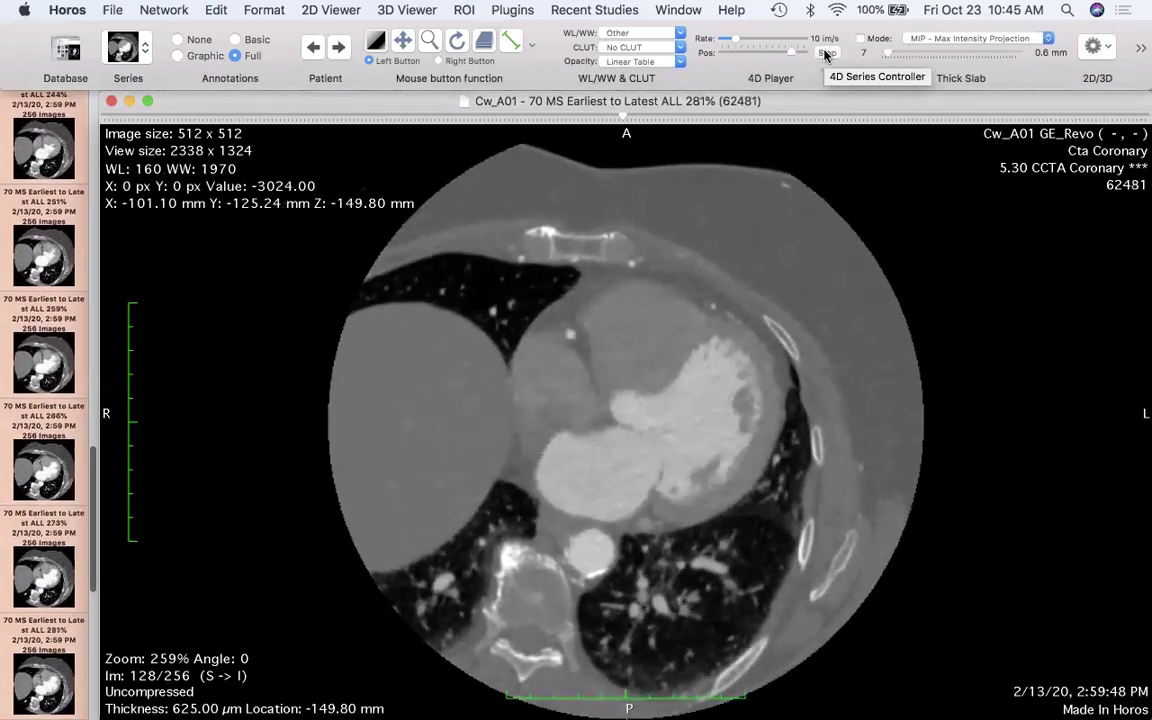
left_click(826, 53)
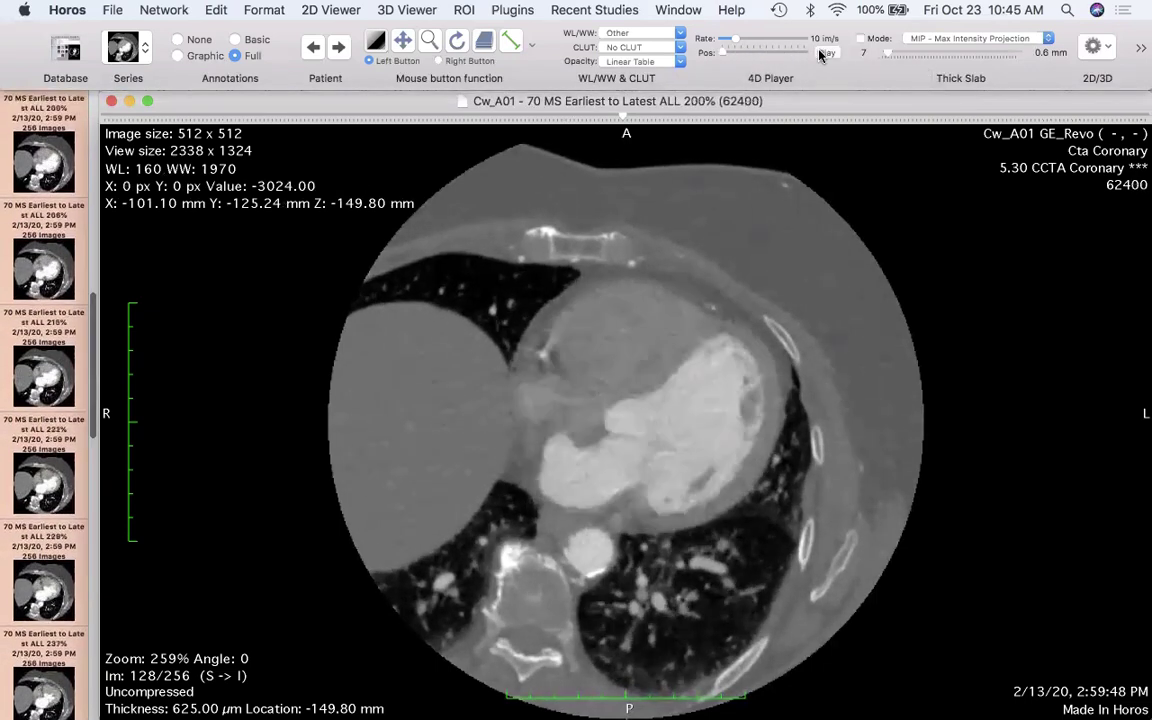
- Move the 4D series to the 244% time frame and open it in the 3D MPR viewer
left_click(760, 55)
scroll(702, 388, "down", 15)
scroll(702, 388, "up", 20)
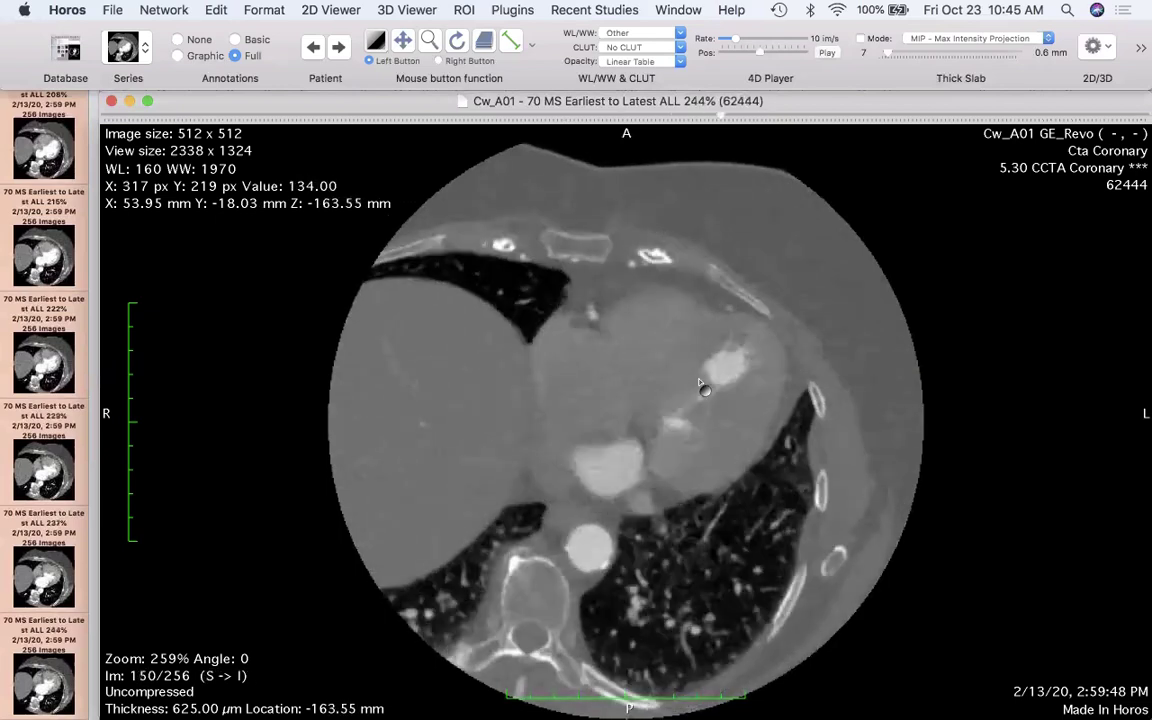
scroll(702, 388, "down", 7)
scroll(702, 388, "down", 10)
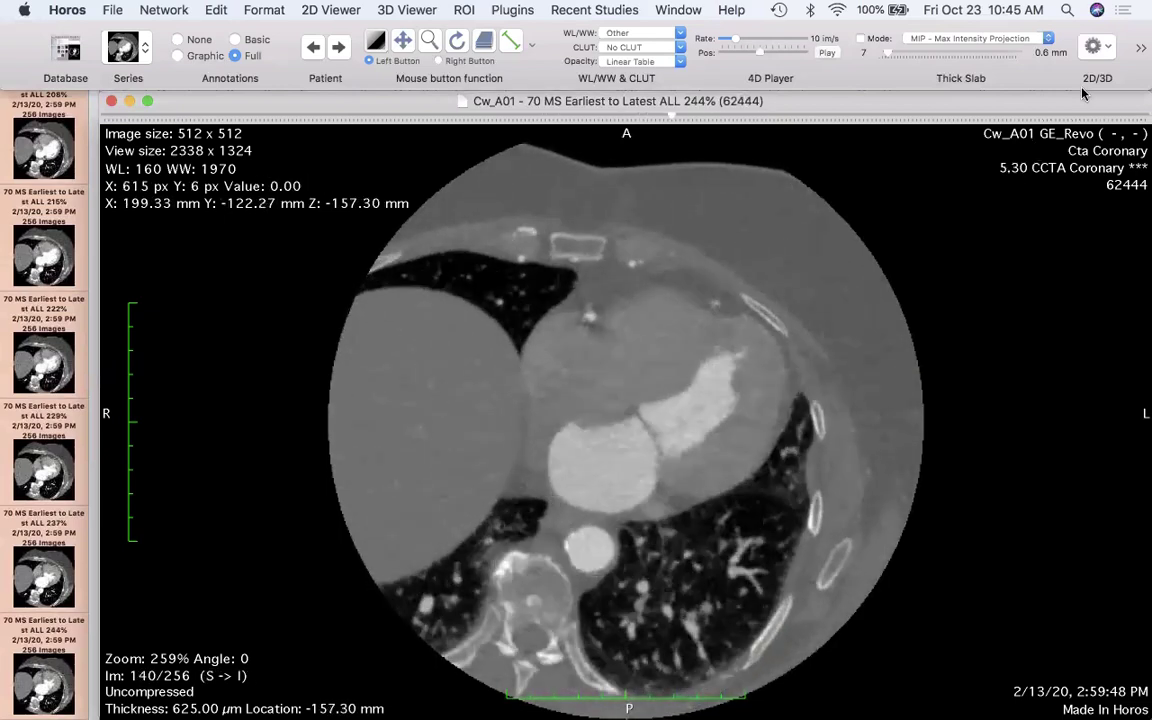
left_click(1095, 46)
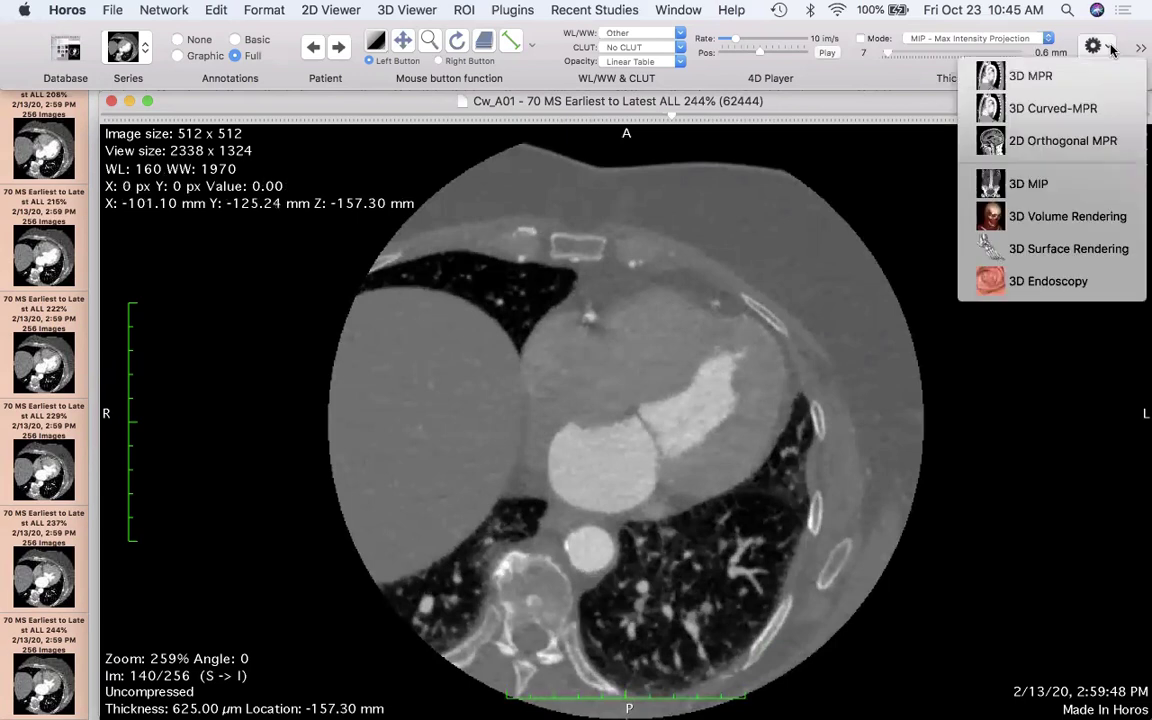
left_click(1022, 78)
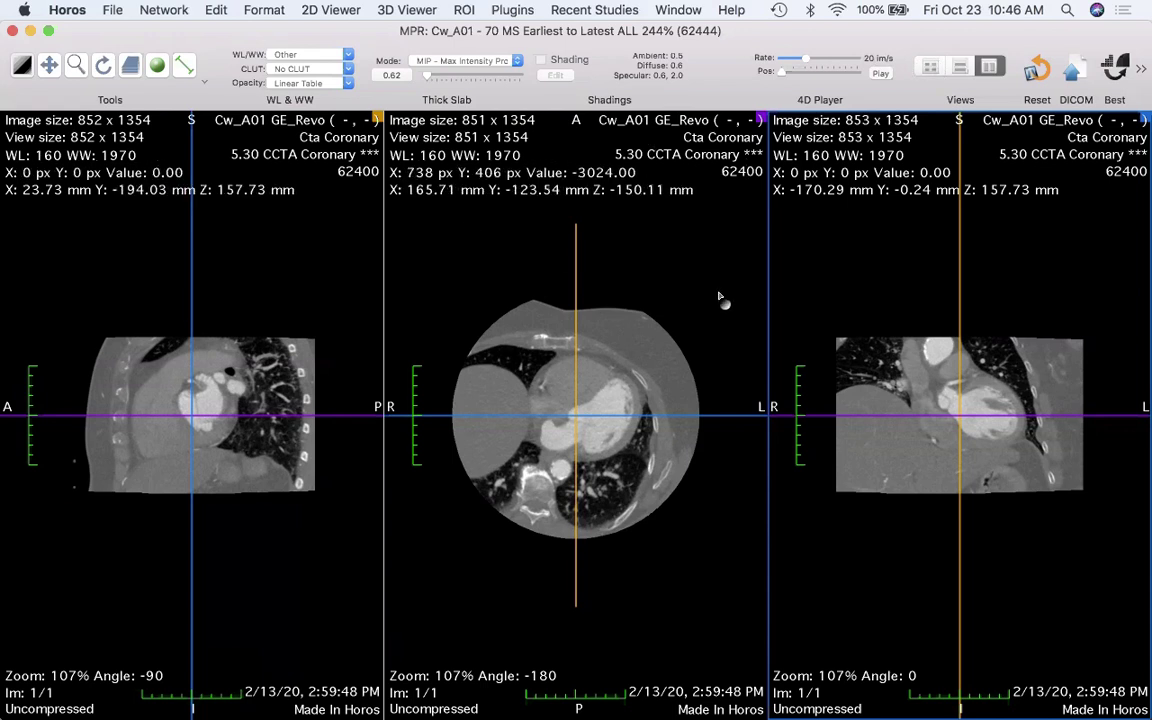
left_click(333, 11)
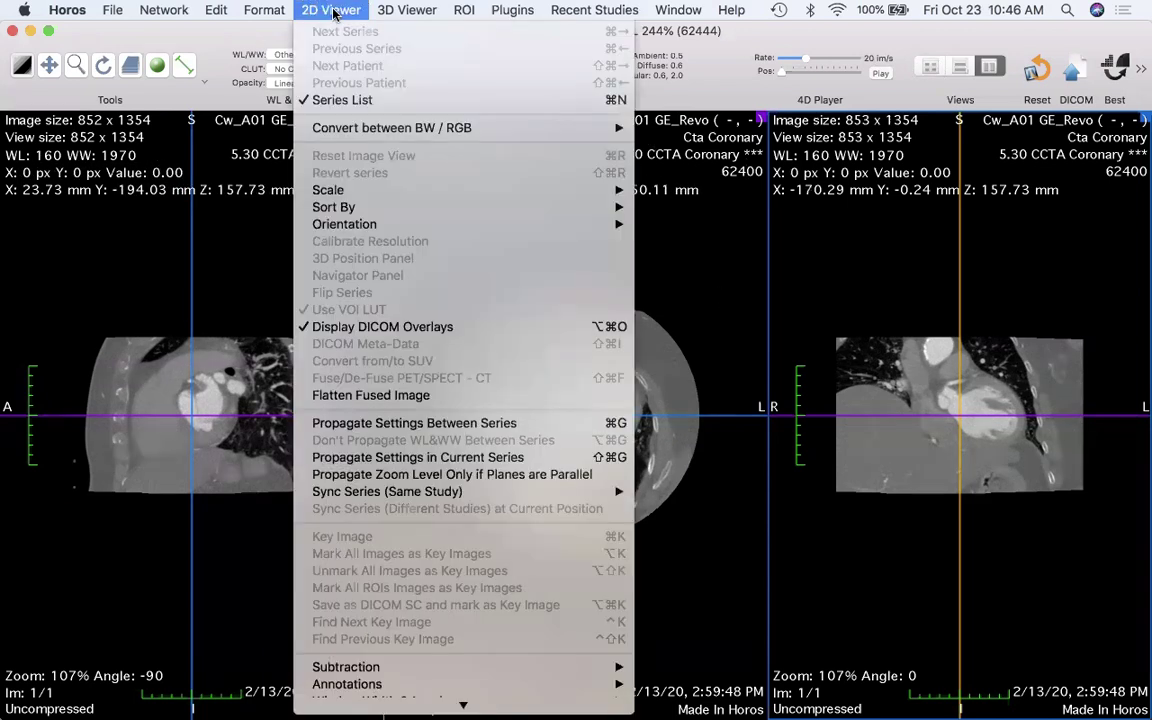
mouse_move(394, 10)
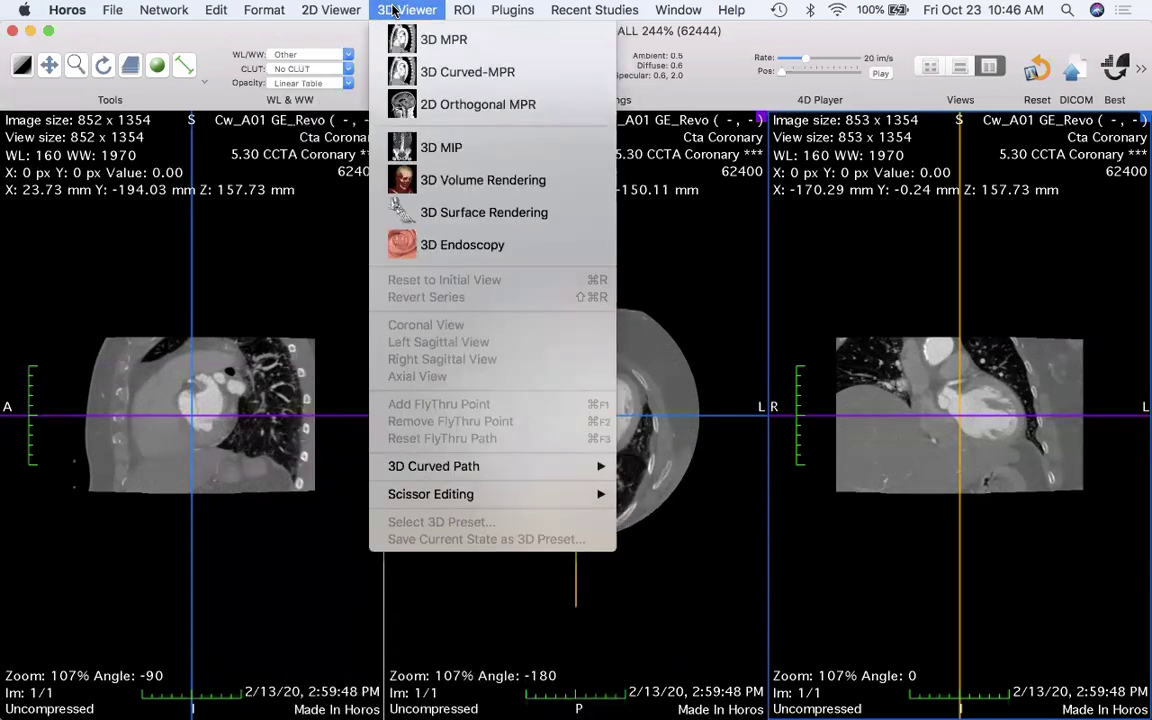
mouse_move(336, 12)
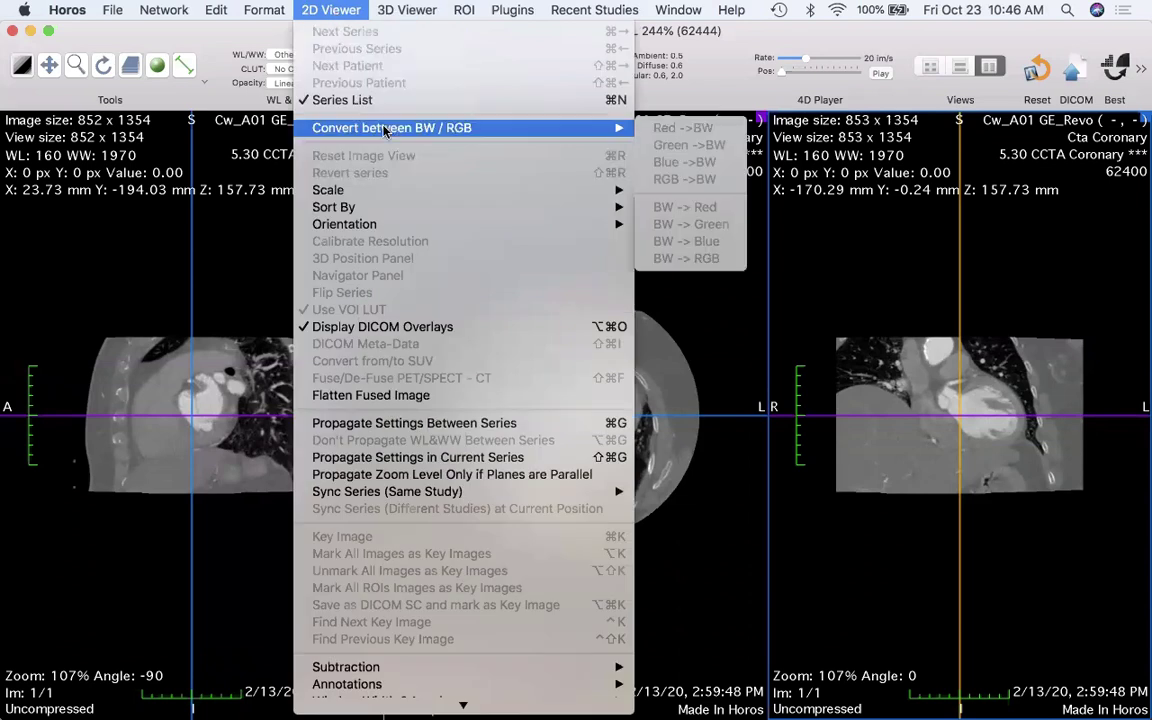
scroll(383, 131, "down", 5)
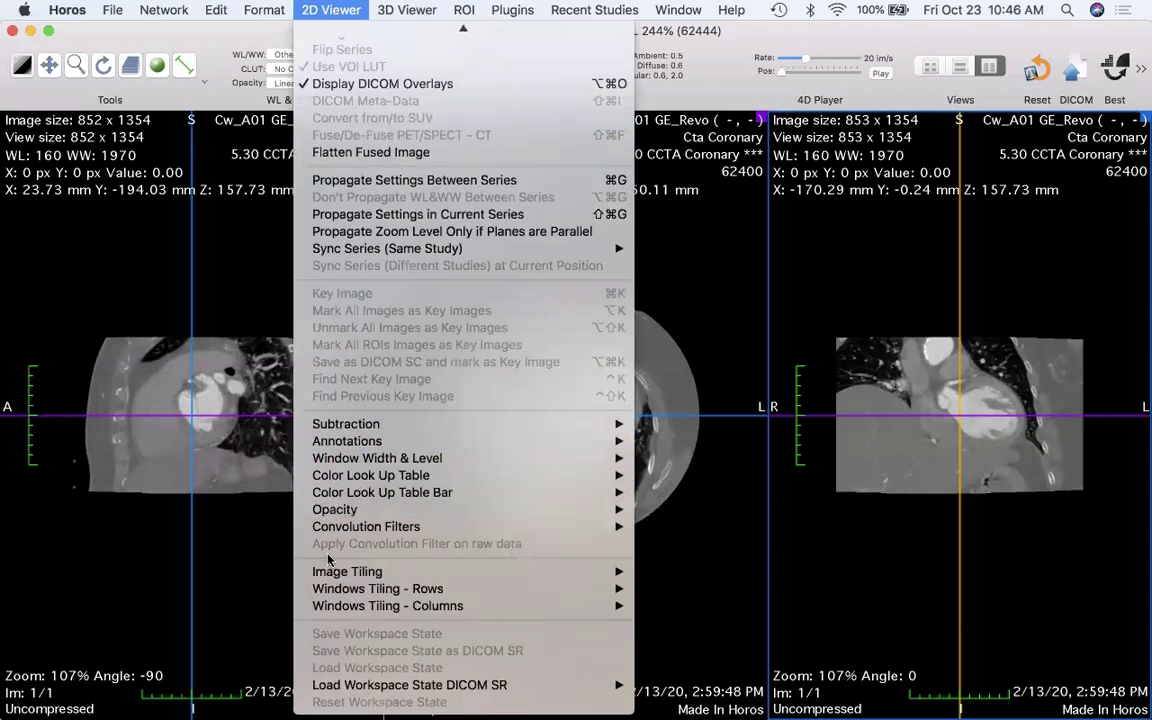
mouse_move(337, 577)
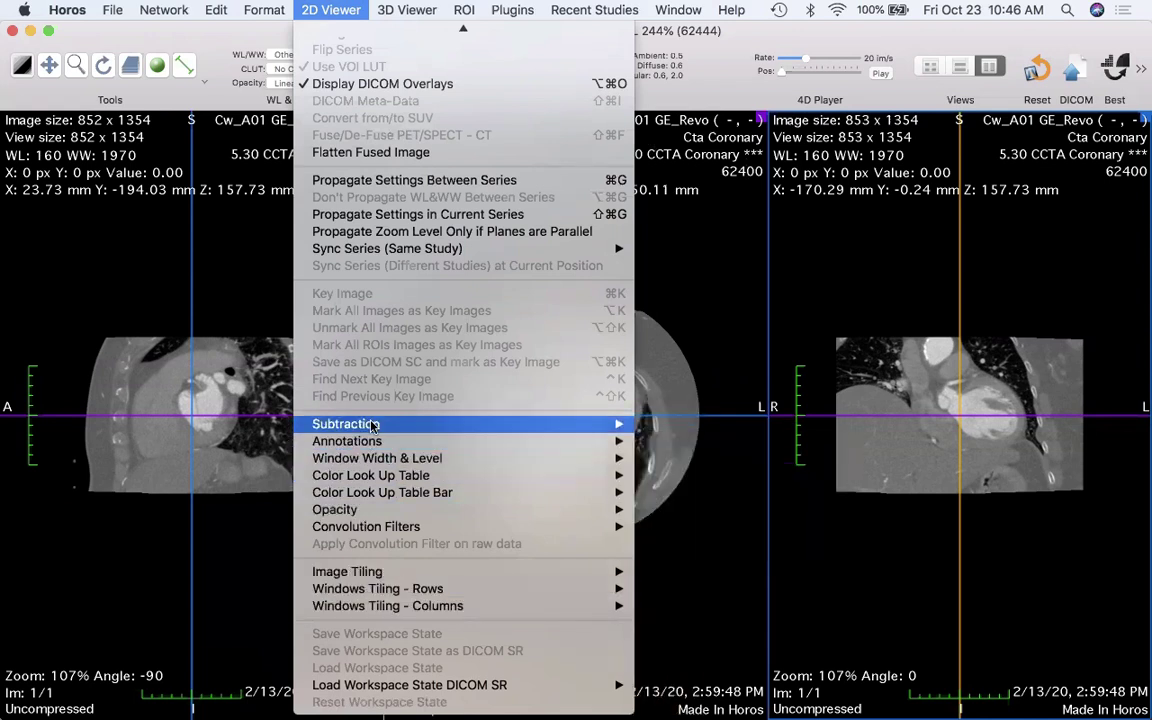
mouse_move(370, 424)
left_click(250, 264)
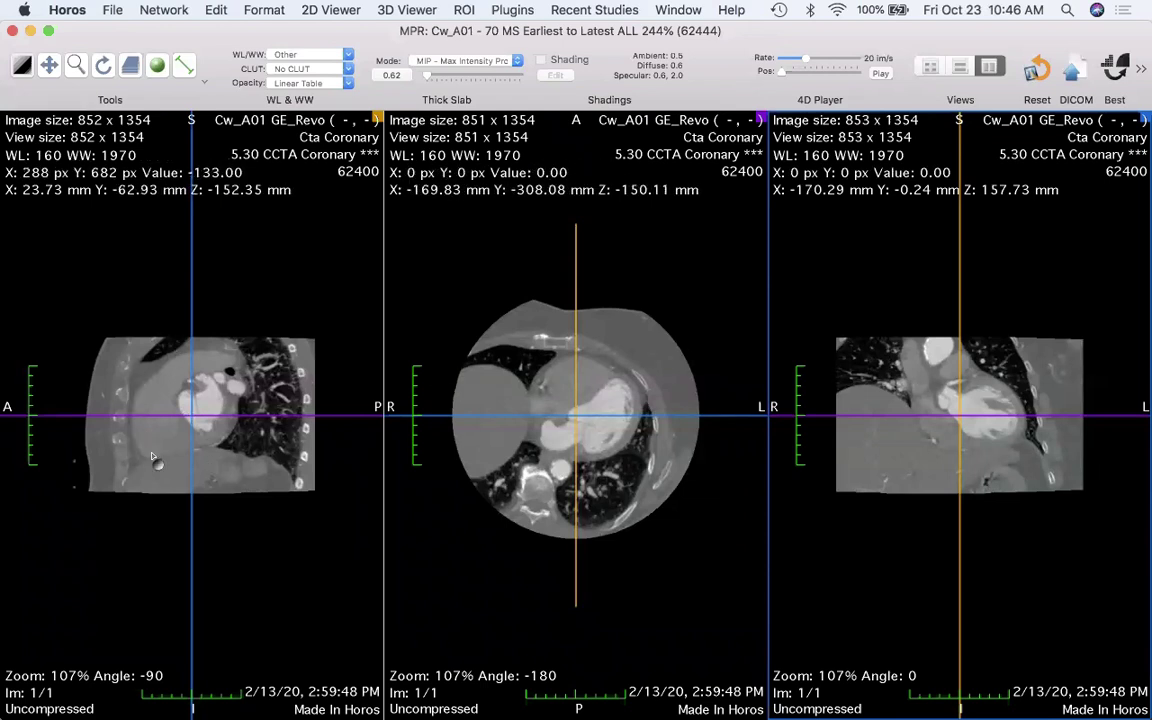
mouse_move(18, 405)
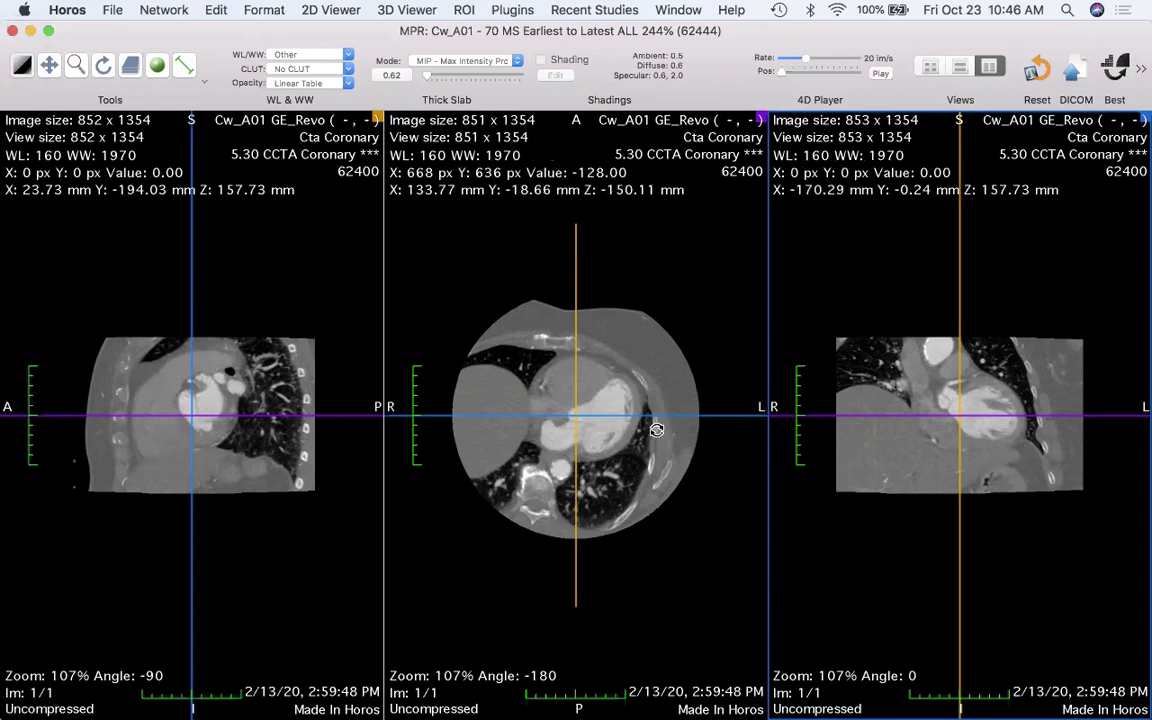
- Center the MPR crosshair in the left ventricle and rotate the axes in the axial and long-axis views along the ventricle's long axis
mouse_move(583, 413)
left_mouse_down()
mouse_move(620, 417)
mouse_move(583, 422)
mouse_move(607, 411)
mouse_move(596, 420)
left_mouse_up()
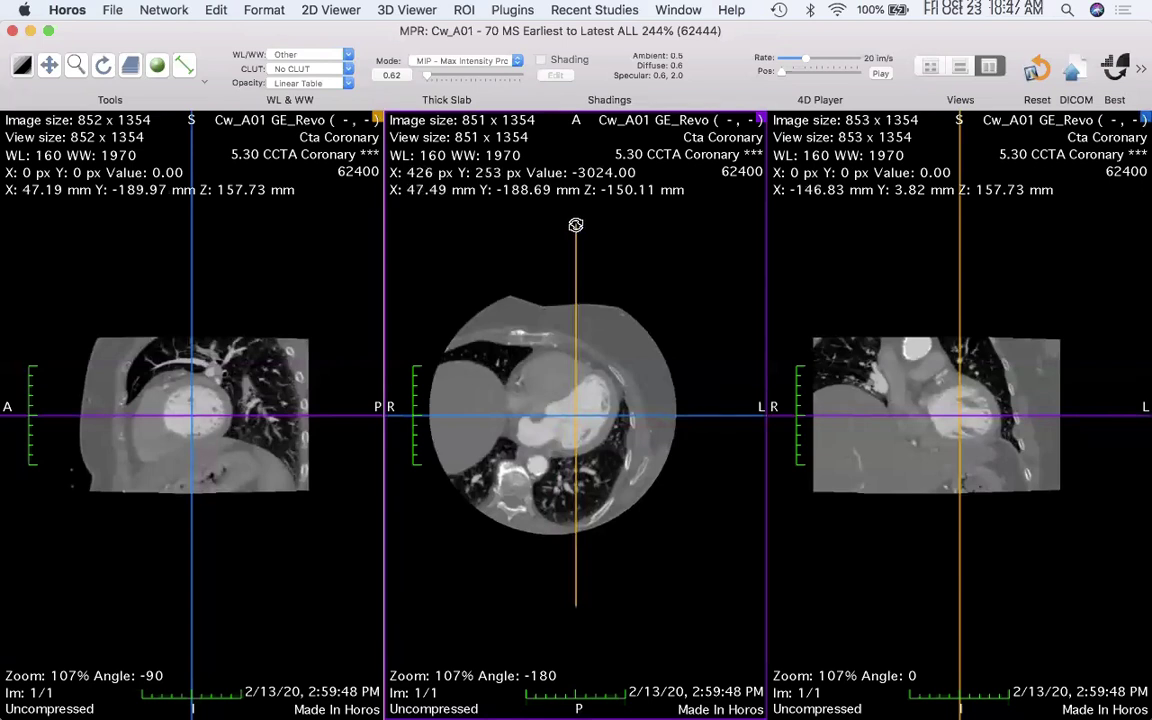
left_click_drag(590, 223, 695, 266)
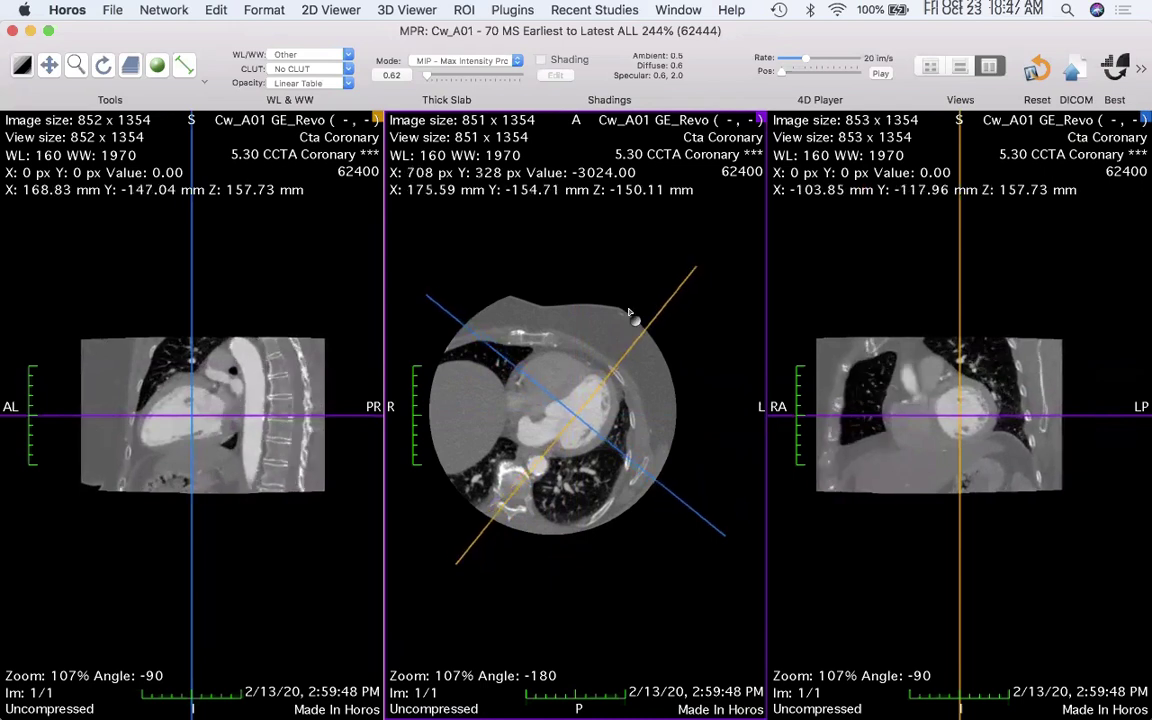
left_click_drag(287, 372, 317, 372)
left_click_drag(186, 415, 148, 437)
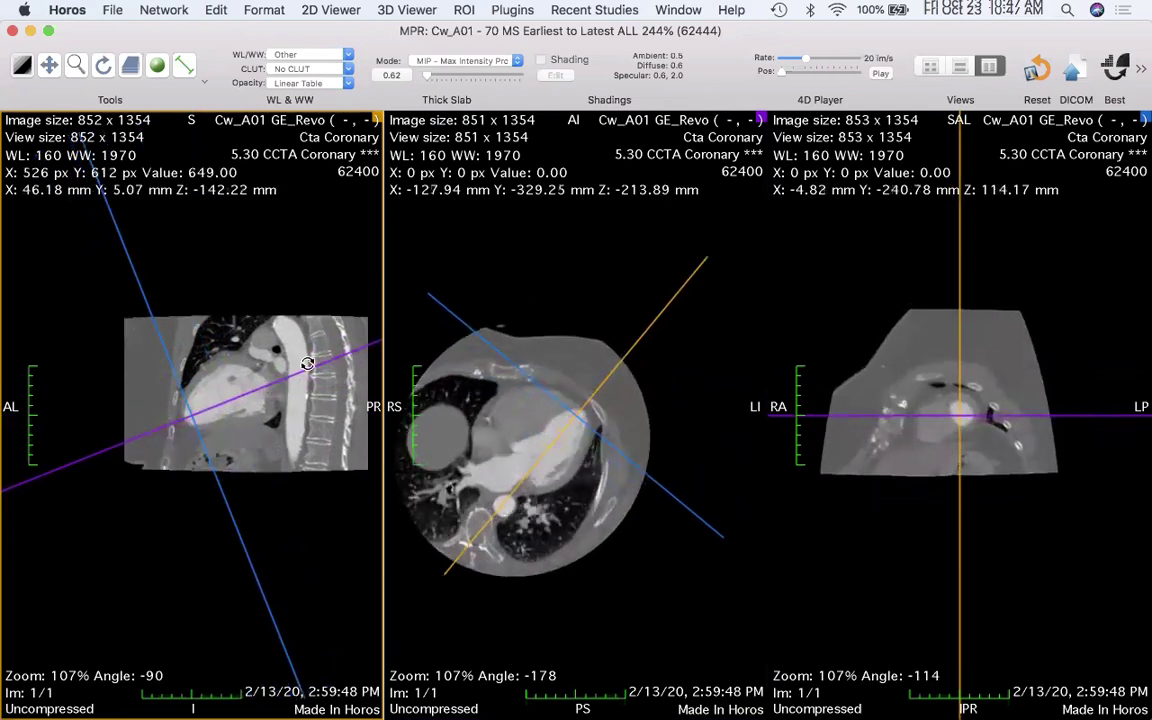
left_click_drag(471, 540, 455, 530)
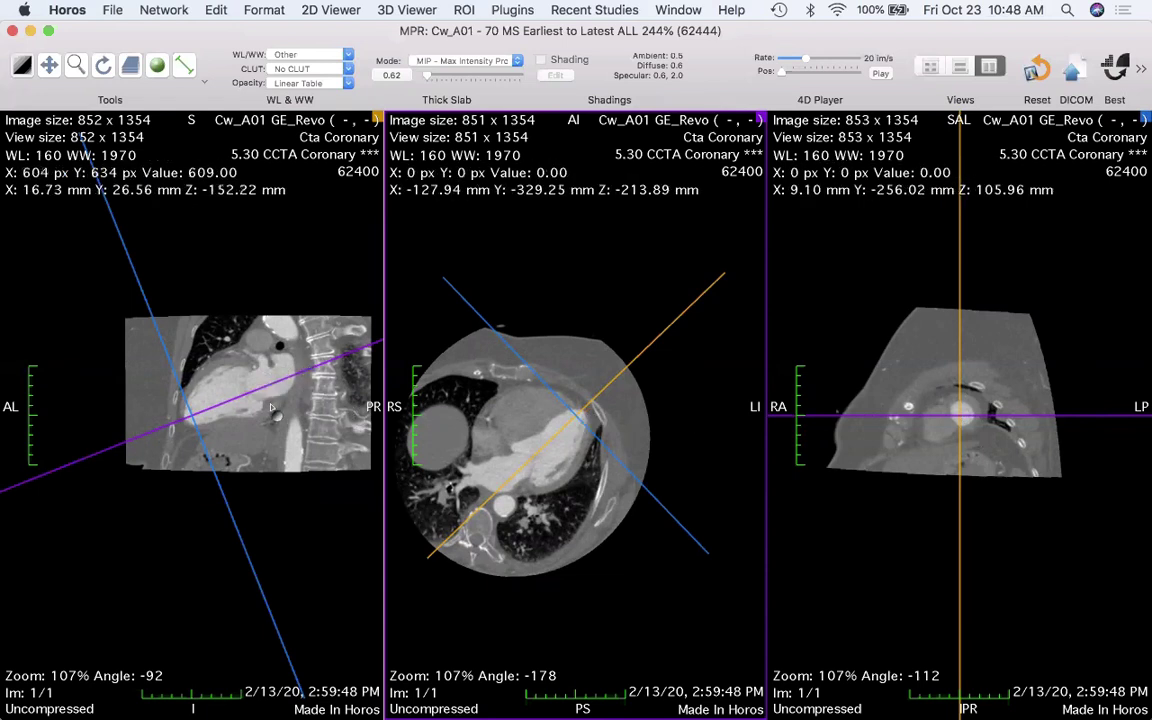
left_click_drag(284, 378, 280, 370)
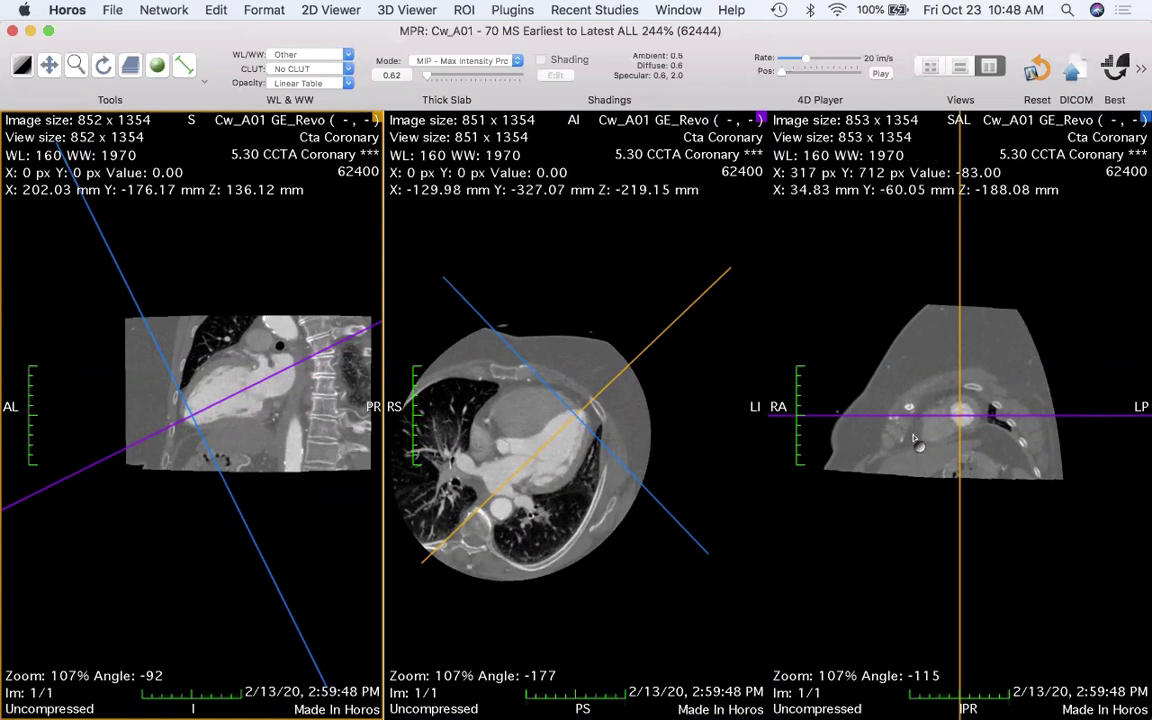
- Move the short-axis plane from the left ventricular apex to the mid-ventricle at the papillary muscles
left_click(898, 500)
scroll(898, 500, "down", 10)
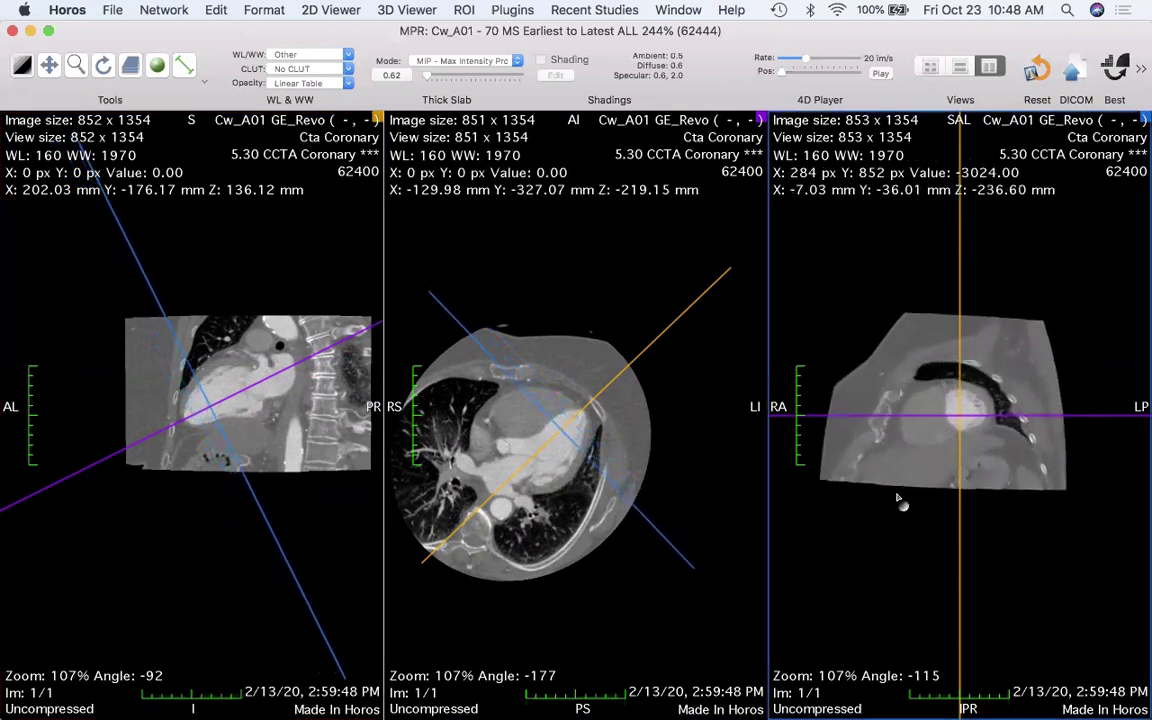
scroll(898, 500, "down", 8)
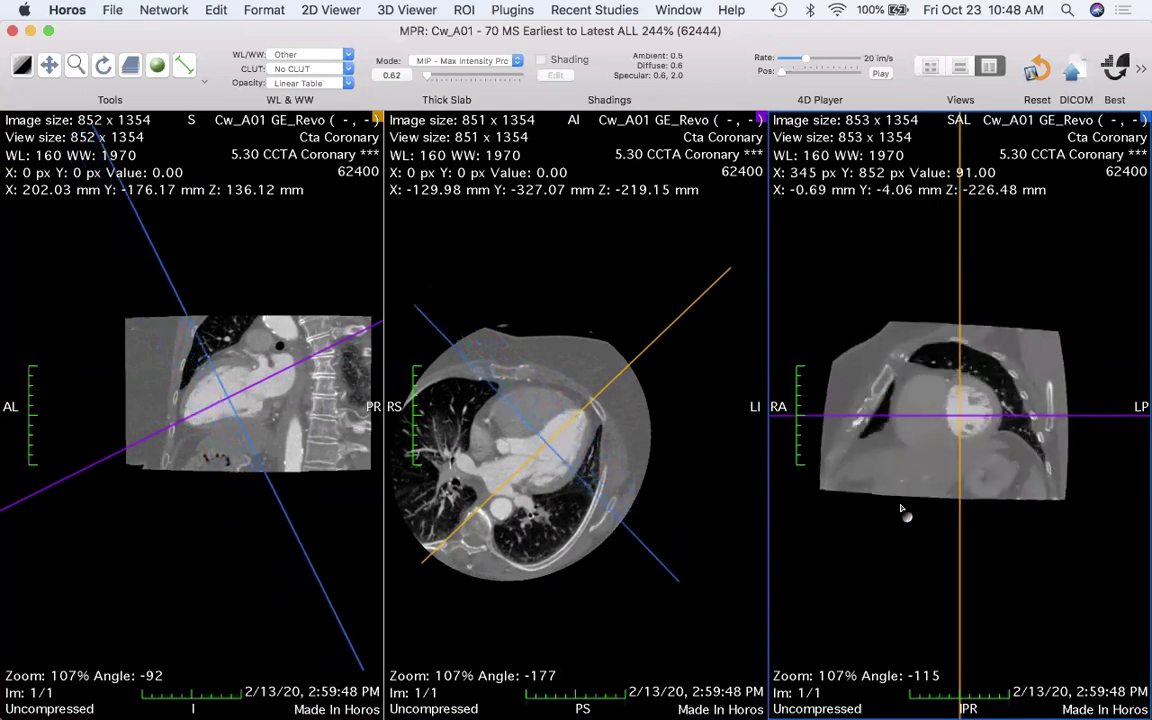
scroll(896, 504, "down", 4)
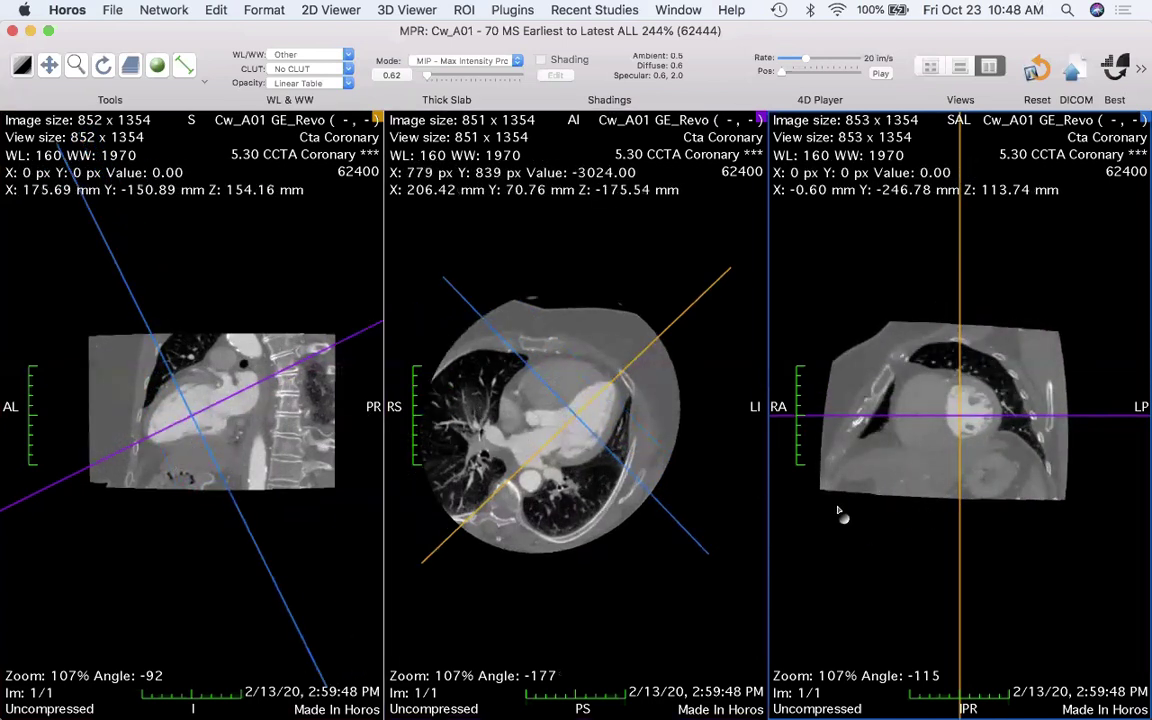
scroll(892, 528, "down", 4)
scroll(891, 525, "down", 4)
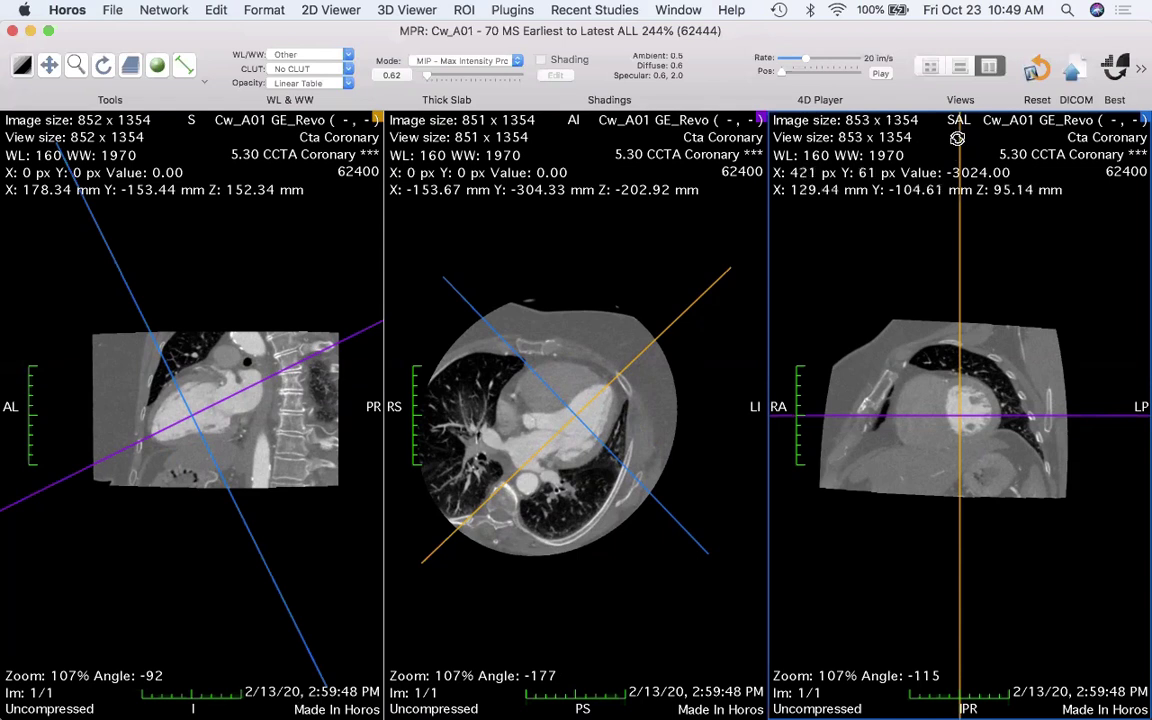
- Rotate the axes in the short-axis view and recenter them in the left ventricle to bring the aortic outflow into the long-axis view
left_click_drag(905, 155, 855, 360)
mouse_move(959, 415)
left_mouse_down()
mouse_move(982, 384)
mouse_move(954, 425)
mouse_move(963, 413)
left_mouse_up()
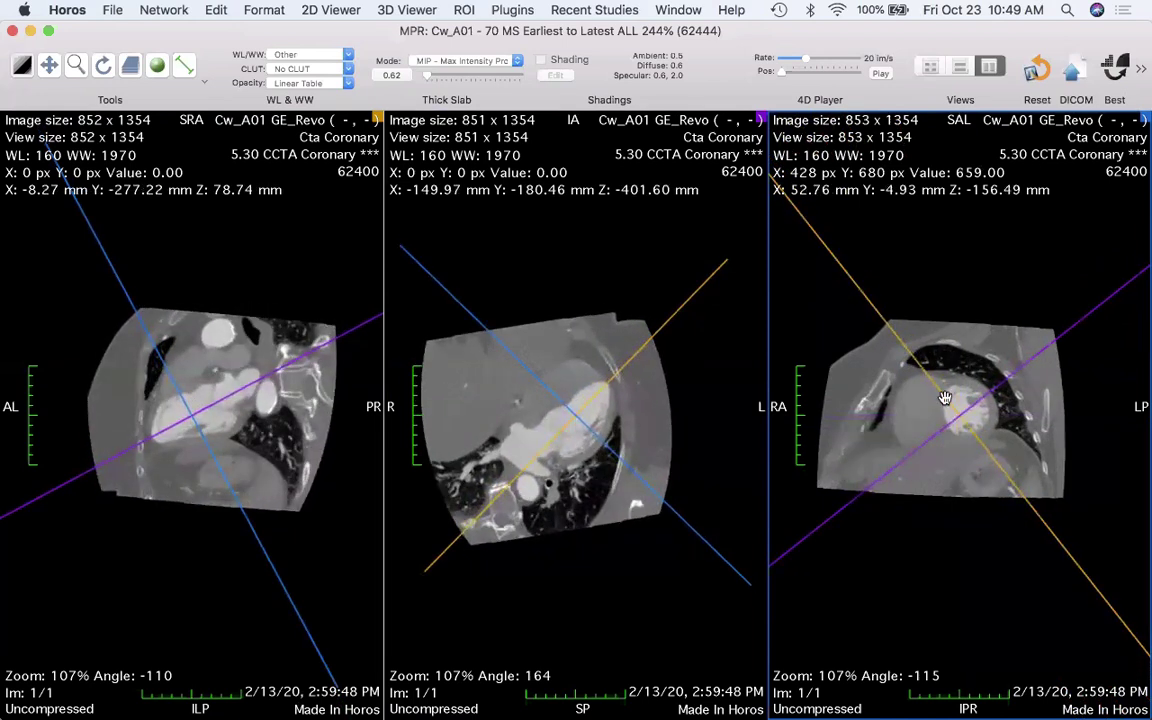
left_click_drag(849, 284, 825, 335)
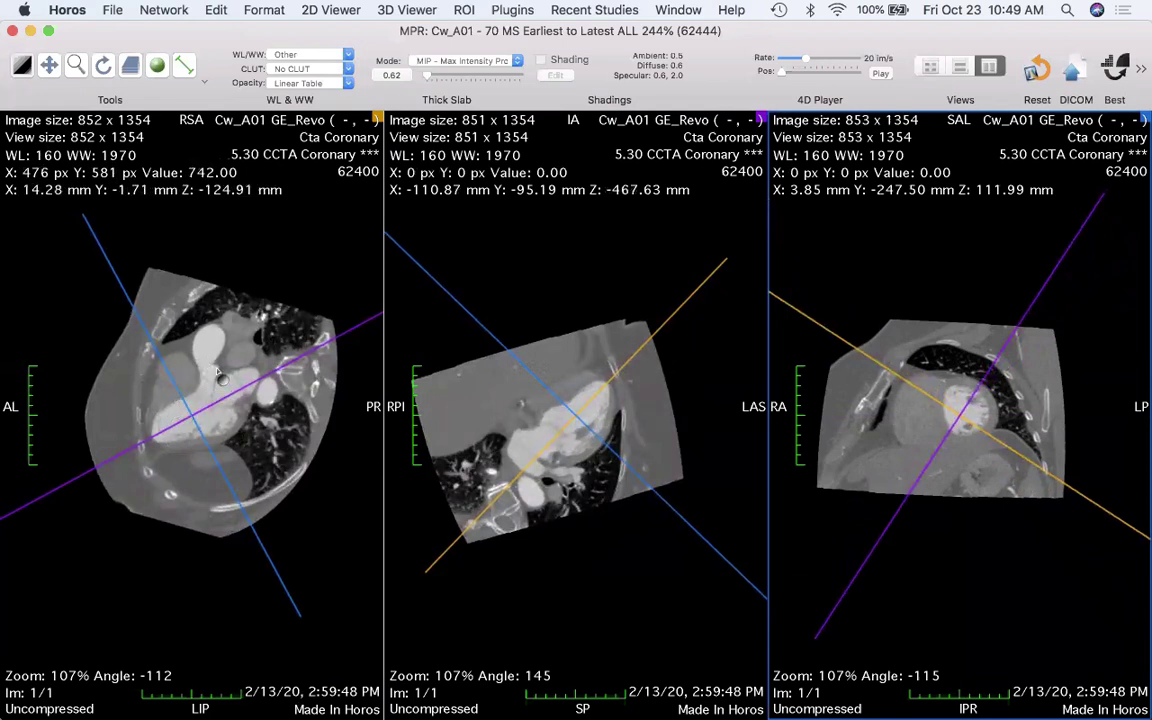
left_click_drag(961, 413, 961, 418)
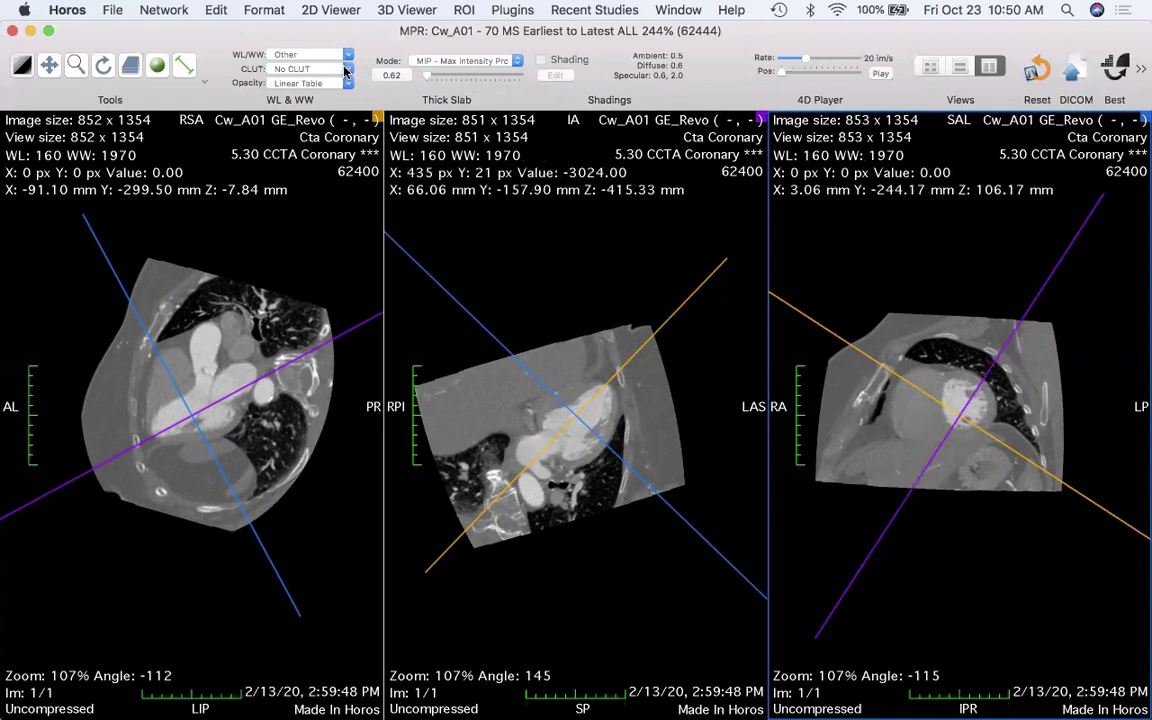
- Scale the short-axis view to actual size and enlarge it to fill the viewer window
left_click(319, 10)
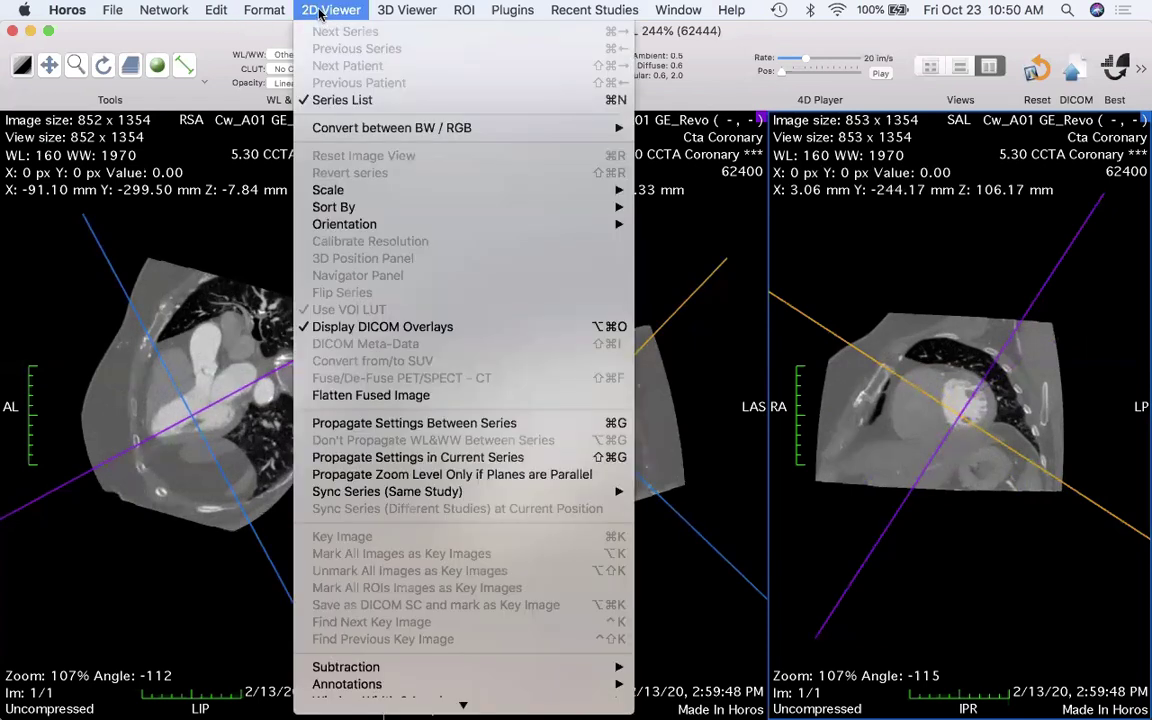
mouse_move(338, 196)
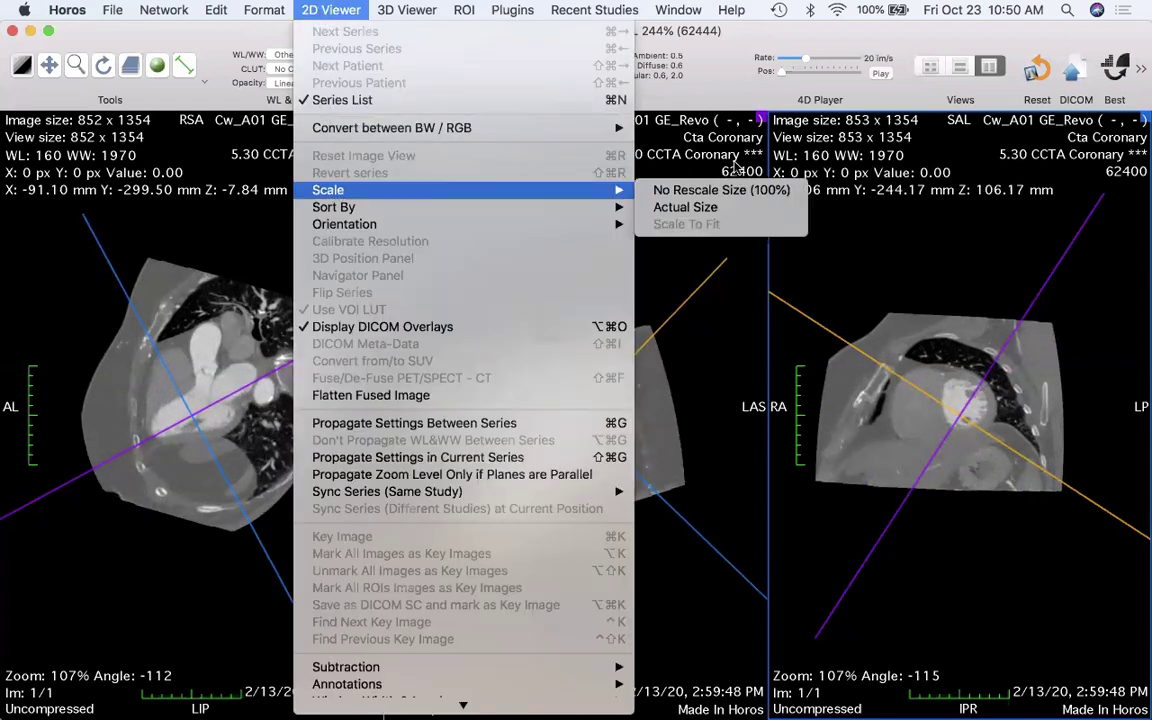
left_click(736, 208)
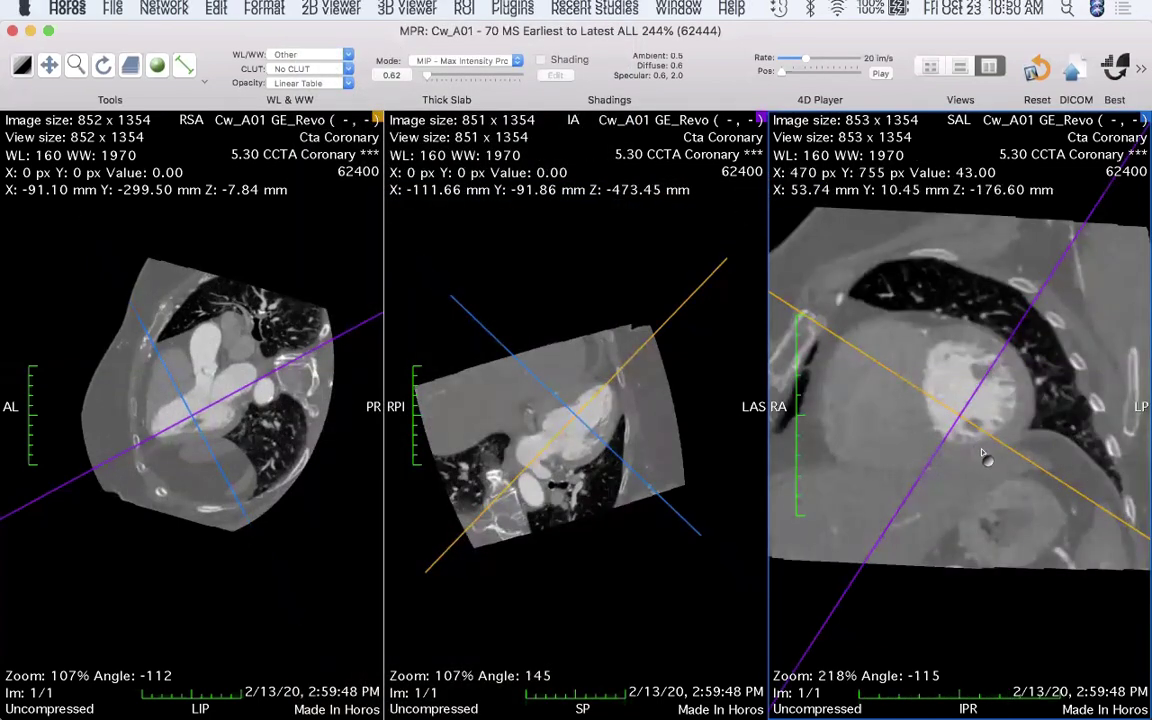
double_click(885, 420)
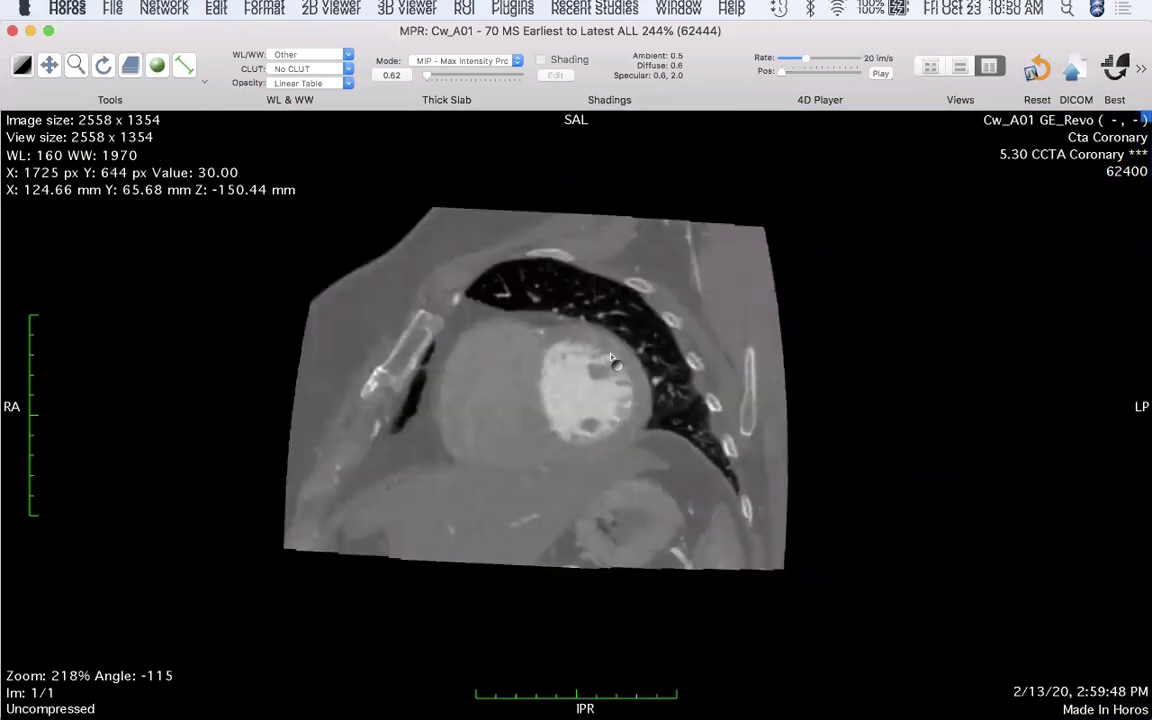
- Page the enlarged short-axis slices between the base and apex to examine the left ventricle, papillary muscles and myocardium
scroll(585, 345, "up", 5)
scroll(585, 345, "down", 10)
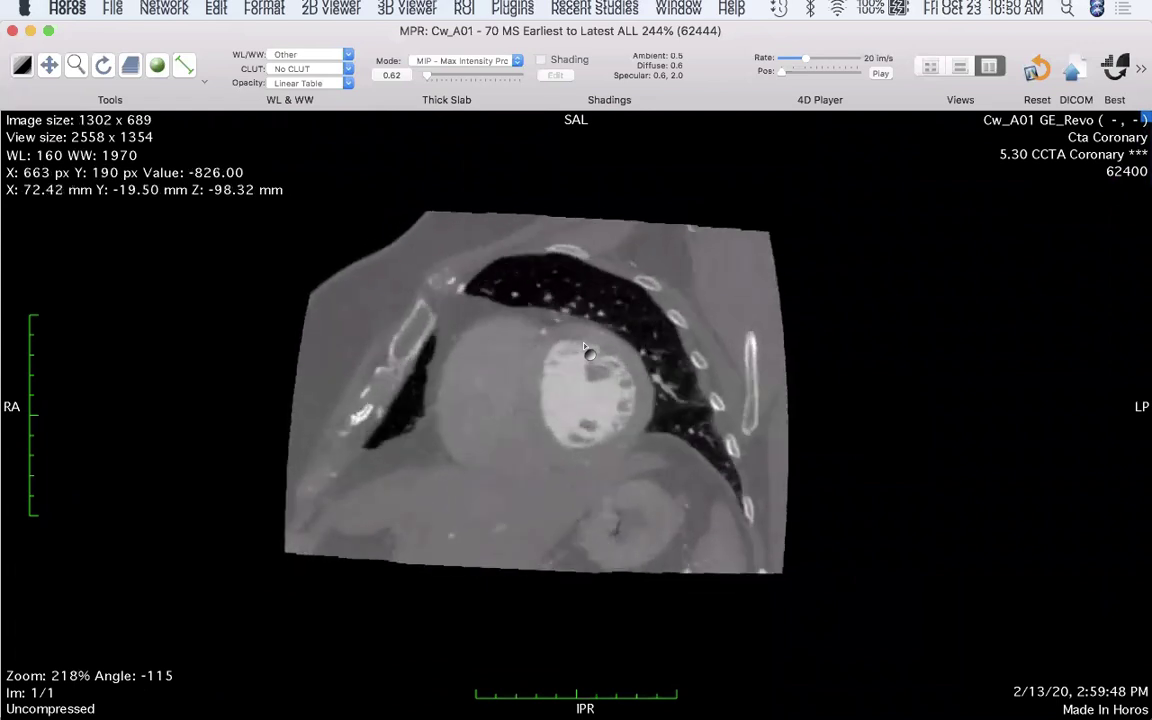
scroll(585, 348, "down", 8)
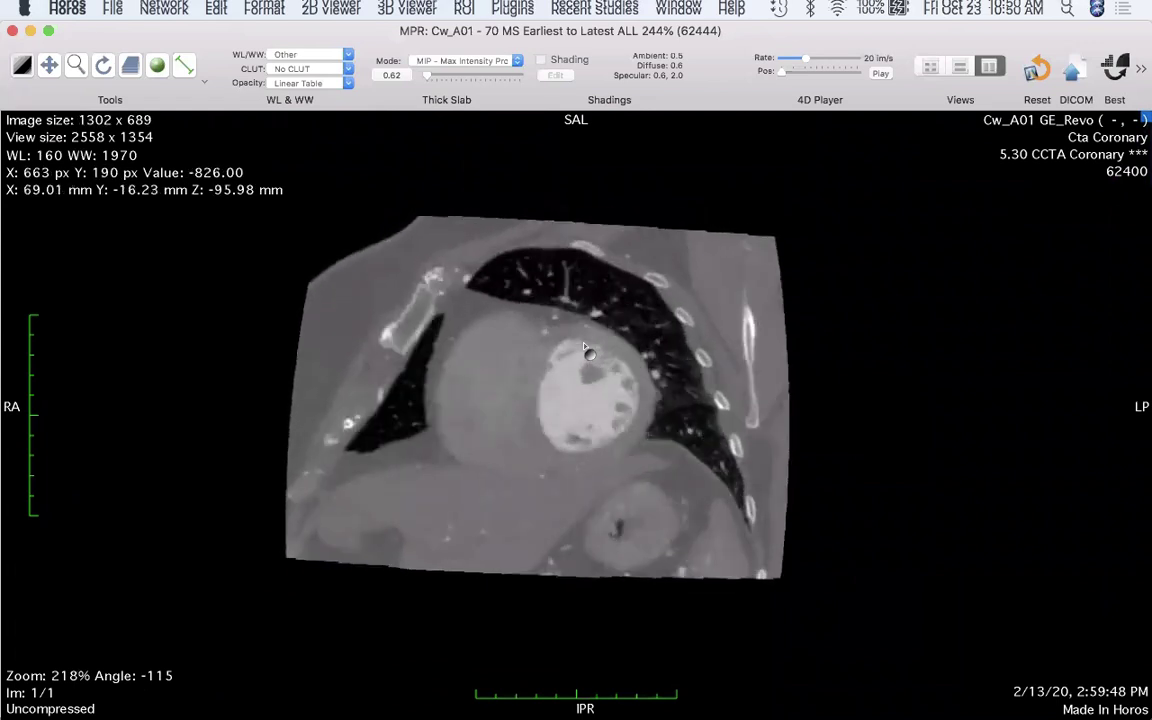
scroll(585, 348, "down", 1)
scroll(585, 348, "up", 5)
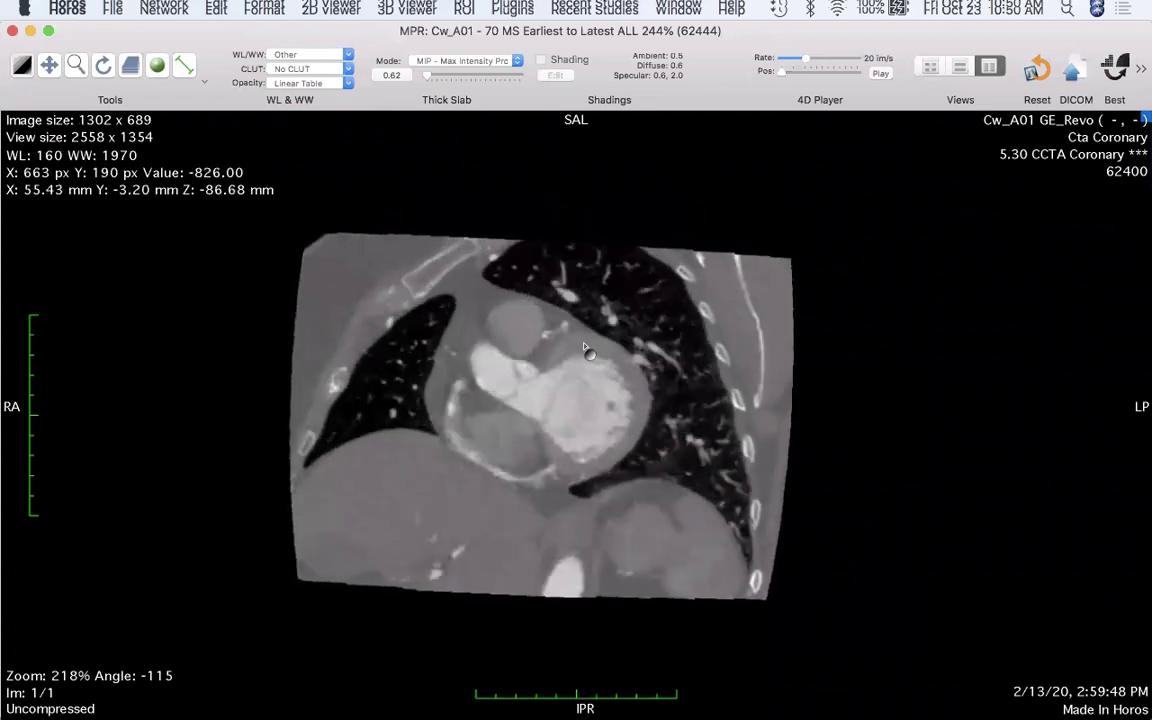
scroll(585, 348, "up", 4)
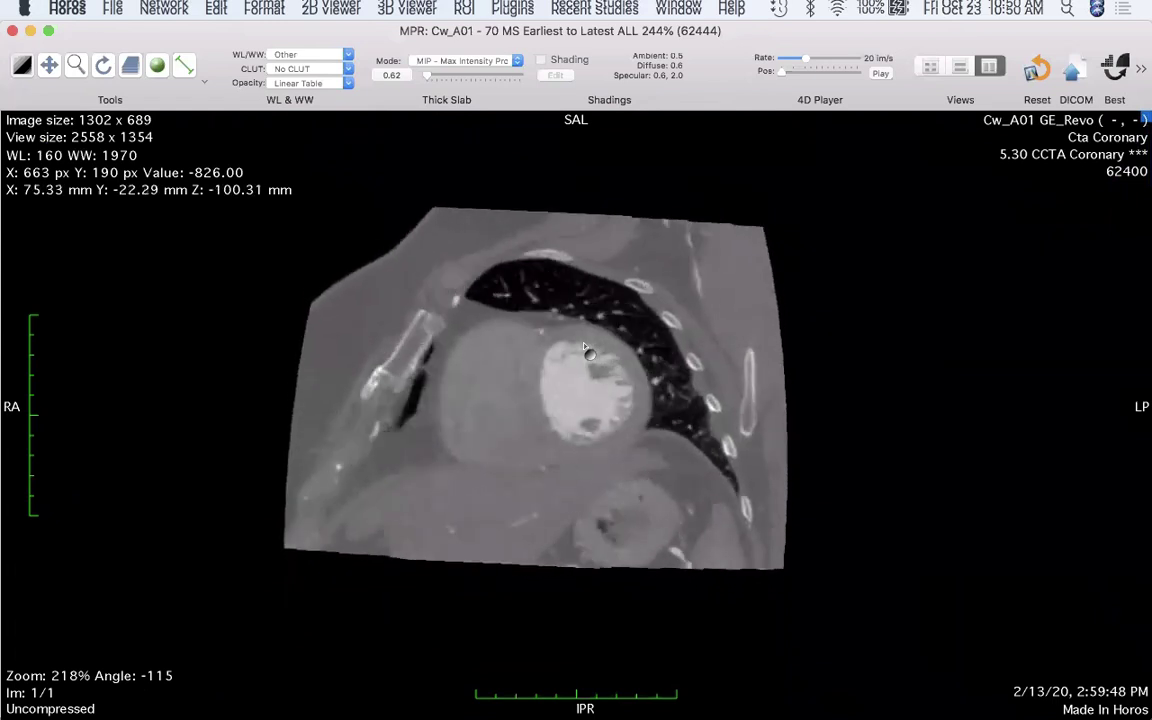
scroll(588, 347, "up", 1)
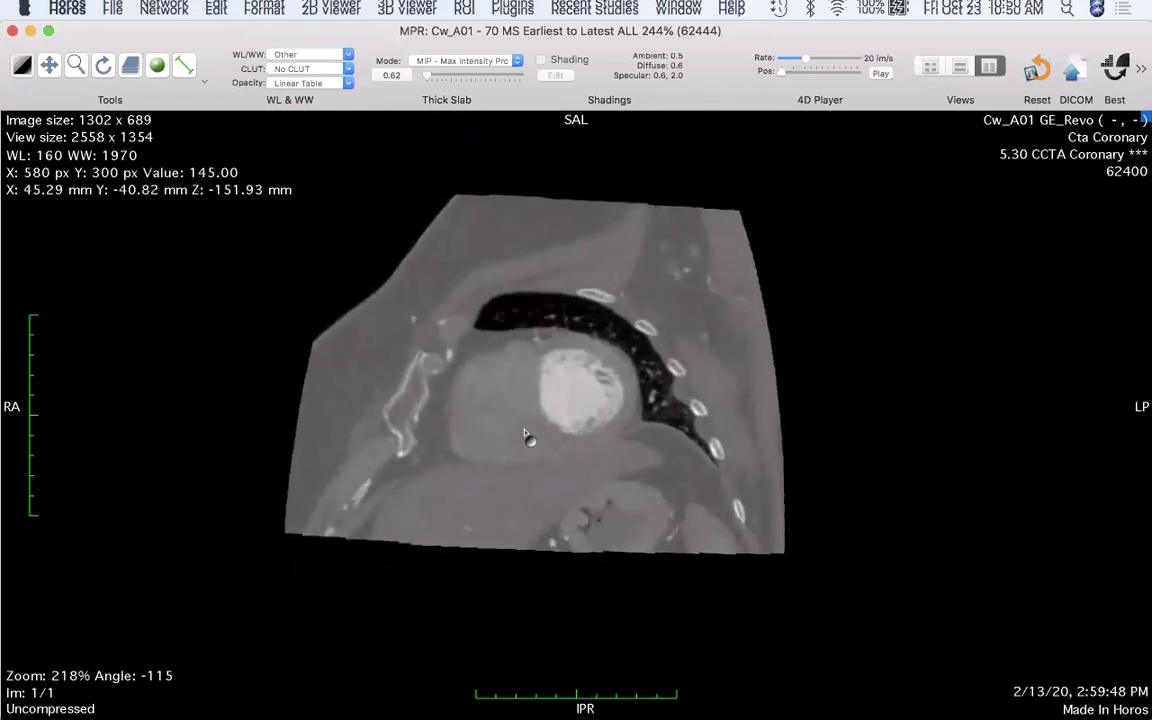
scroll(592, 385, "down", 4)
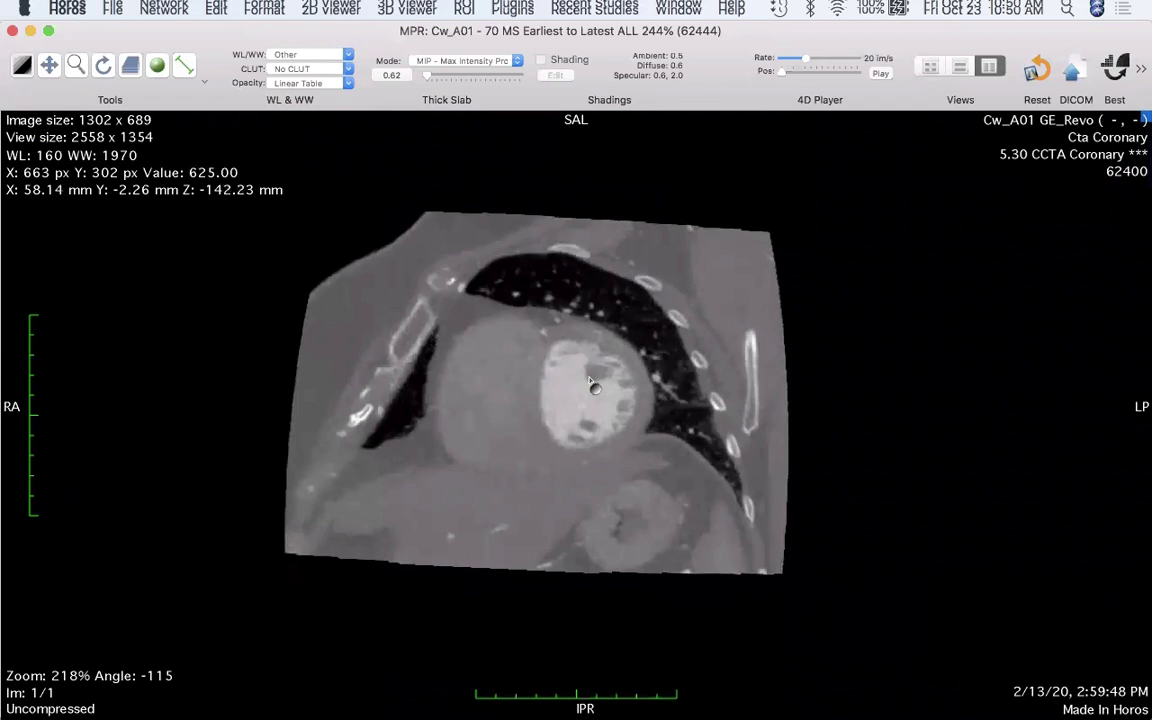
scroll(588, 380, "down", 1)
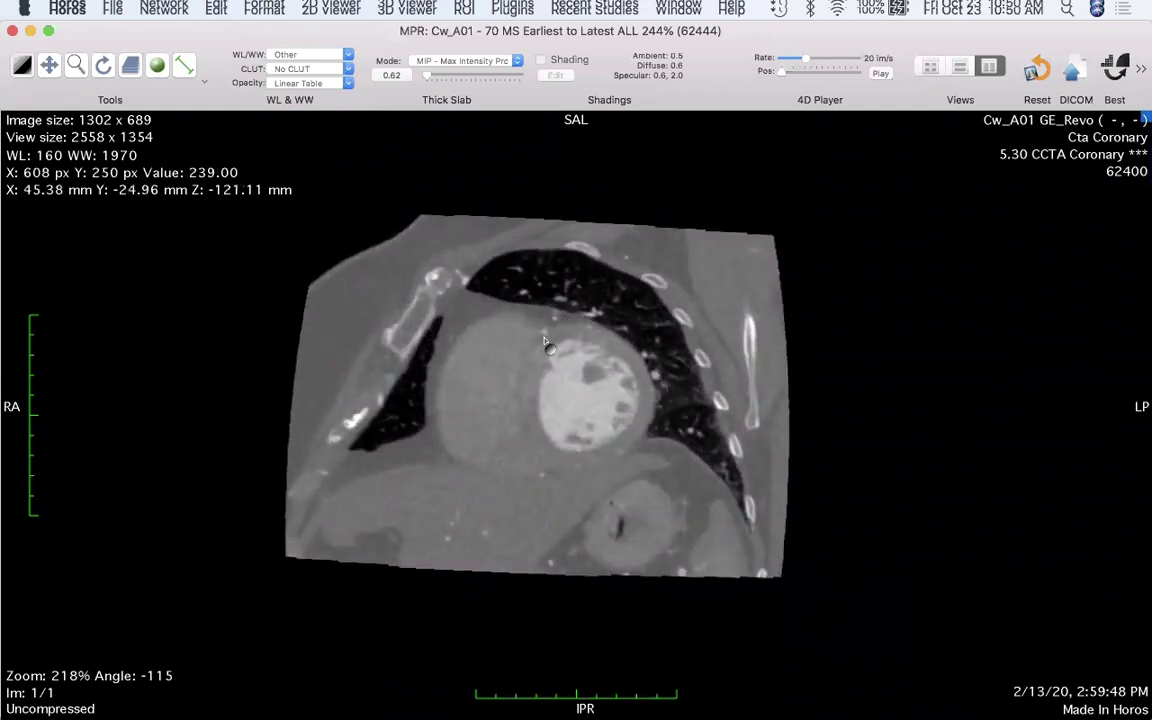
scroll(600, 413, "down", 2)
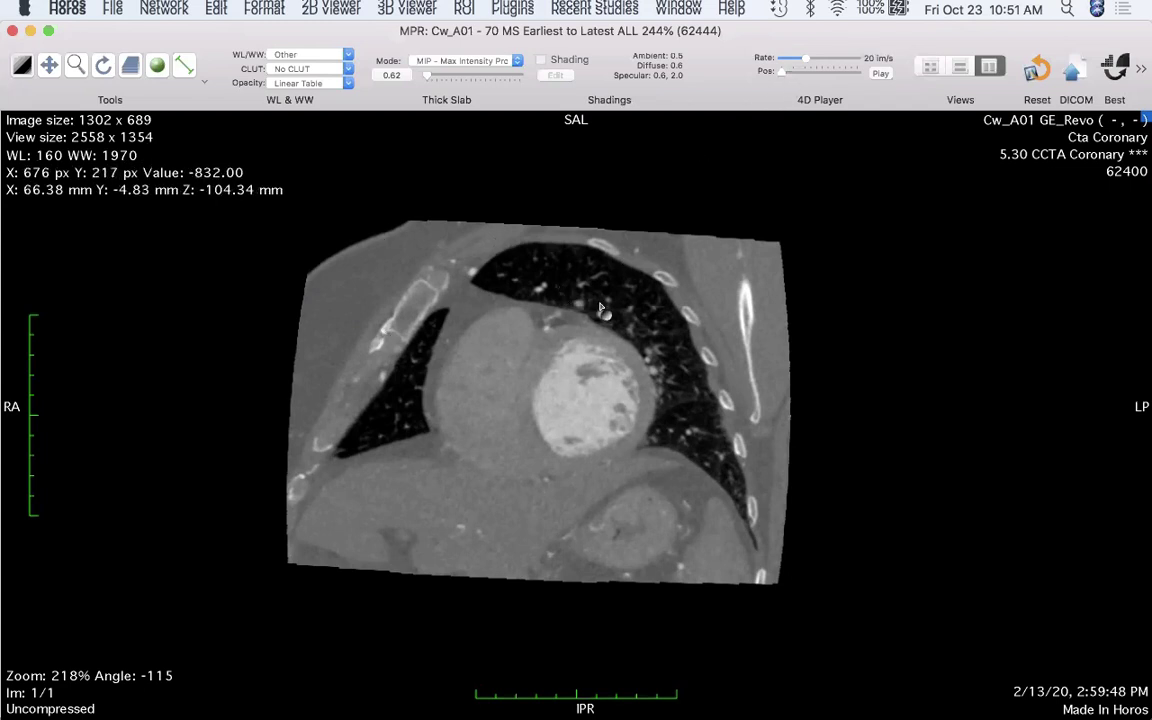
- Advance the 4D position to time frame 62429 and examine the left ventricle through its short-axis slices
left_click(787, 72)
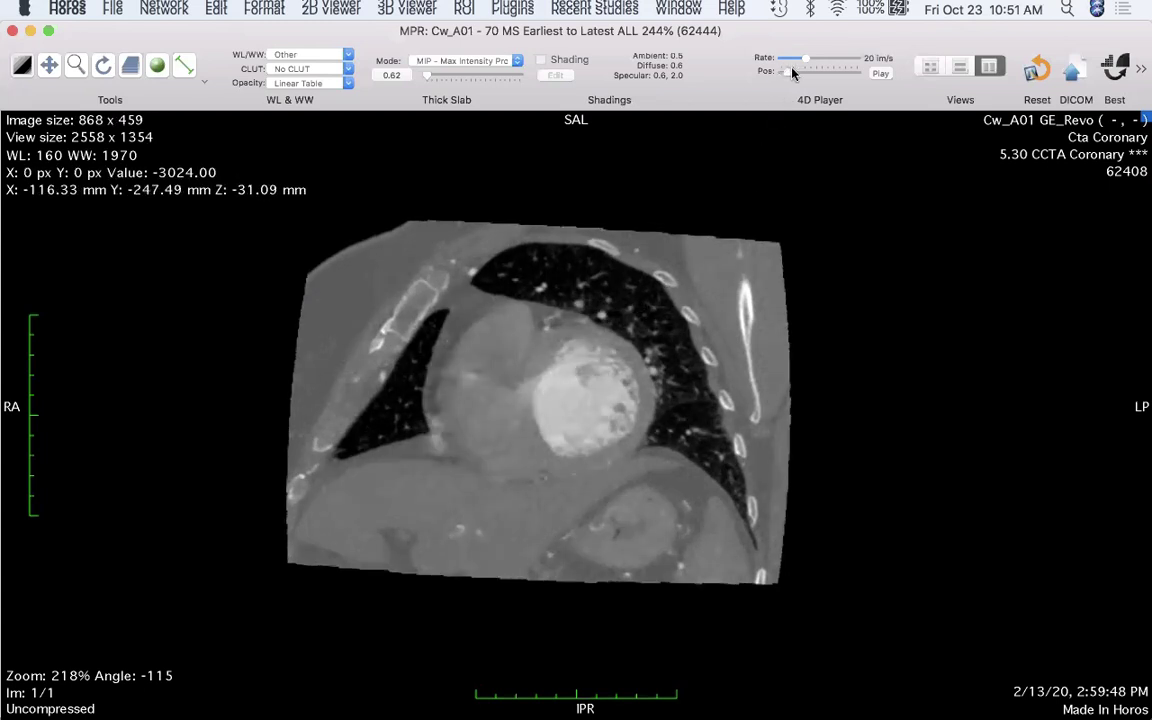
left_click(792, 72)
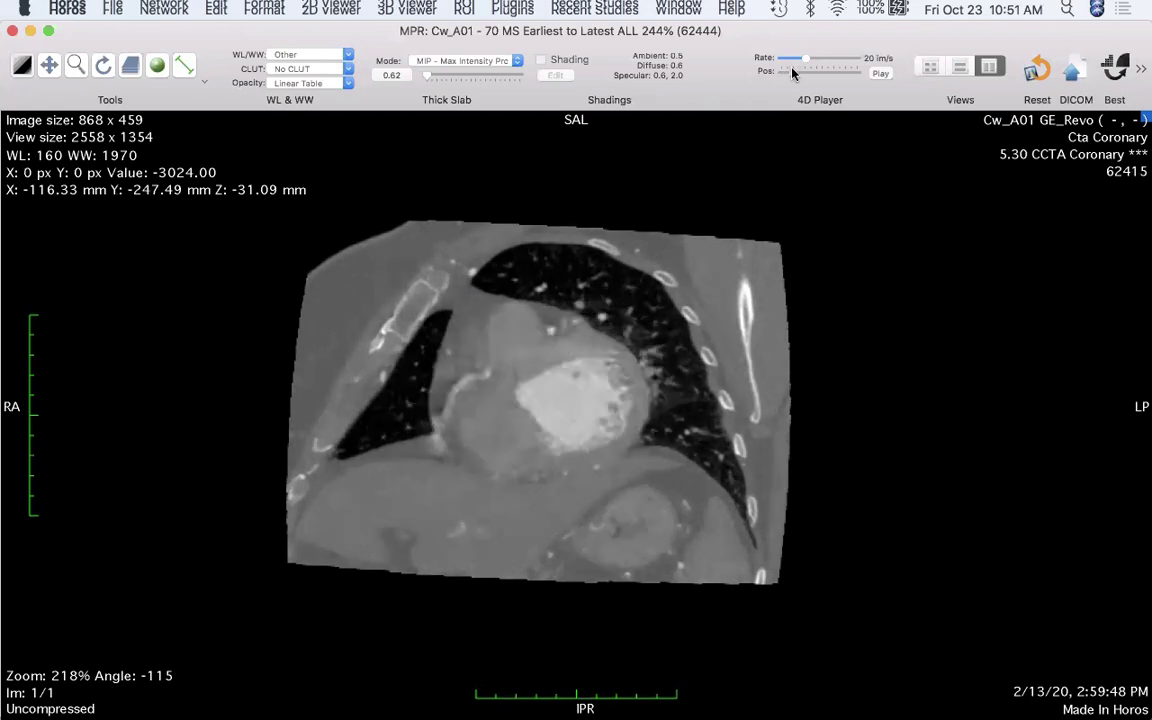
left_click(803, 72)
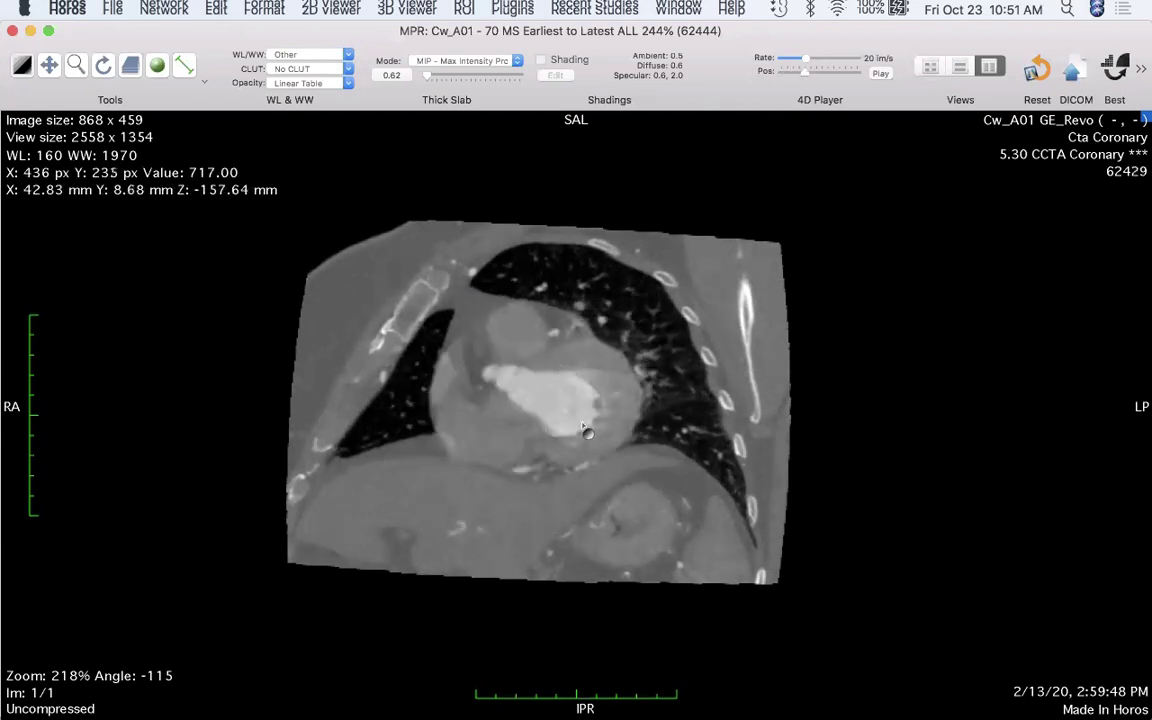
scroll(583, 426, "up", 6)
scroll(583, 426, "down", 10)
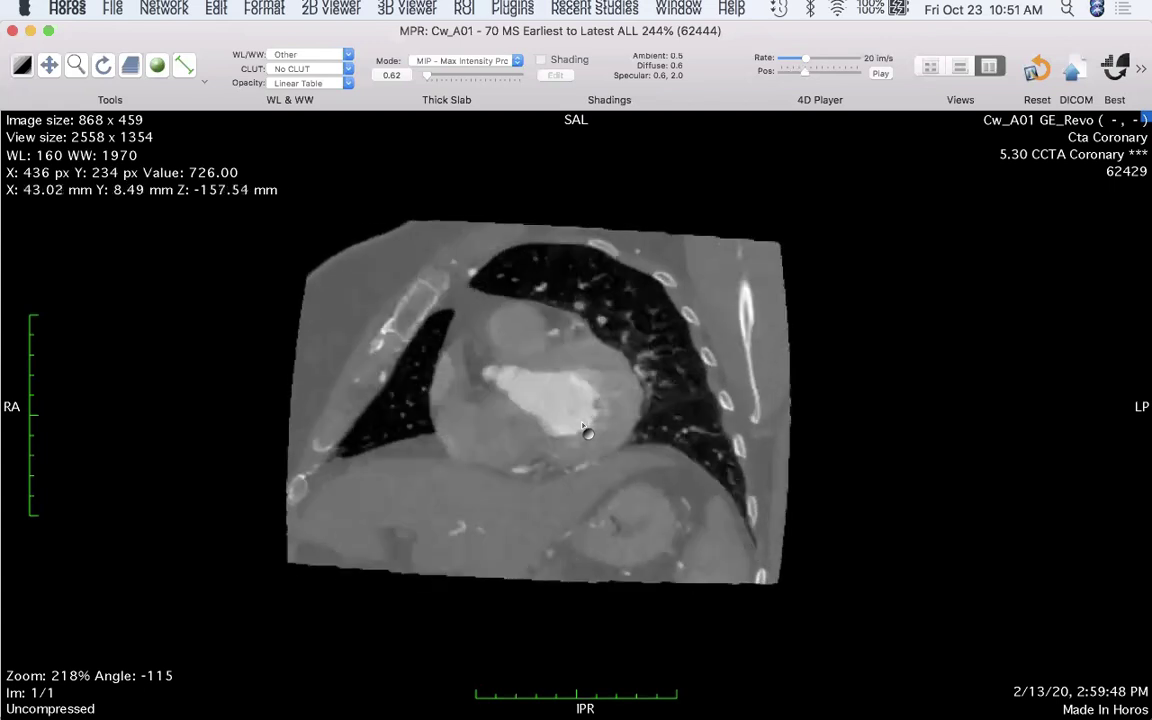
scroll(583, 426, "down", 4)
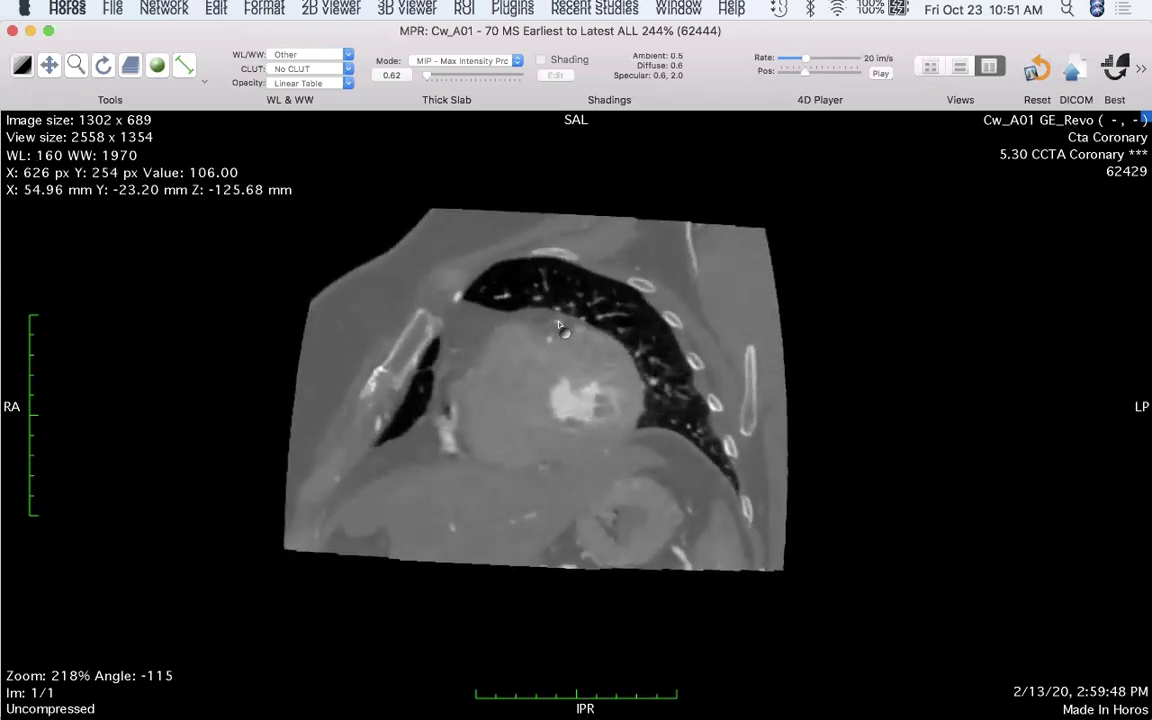
- Advance the 4D position to time frame 62444 and examine the contracted left ventricle in short-axis slices between apex and base
left_click(815, 71)
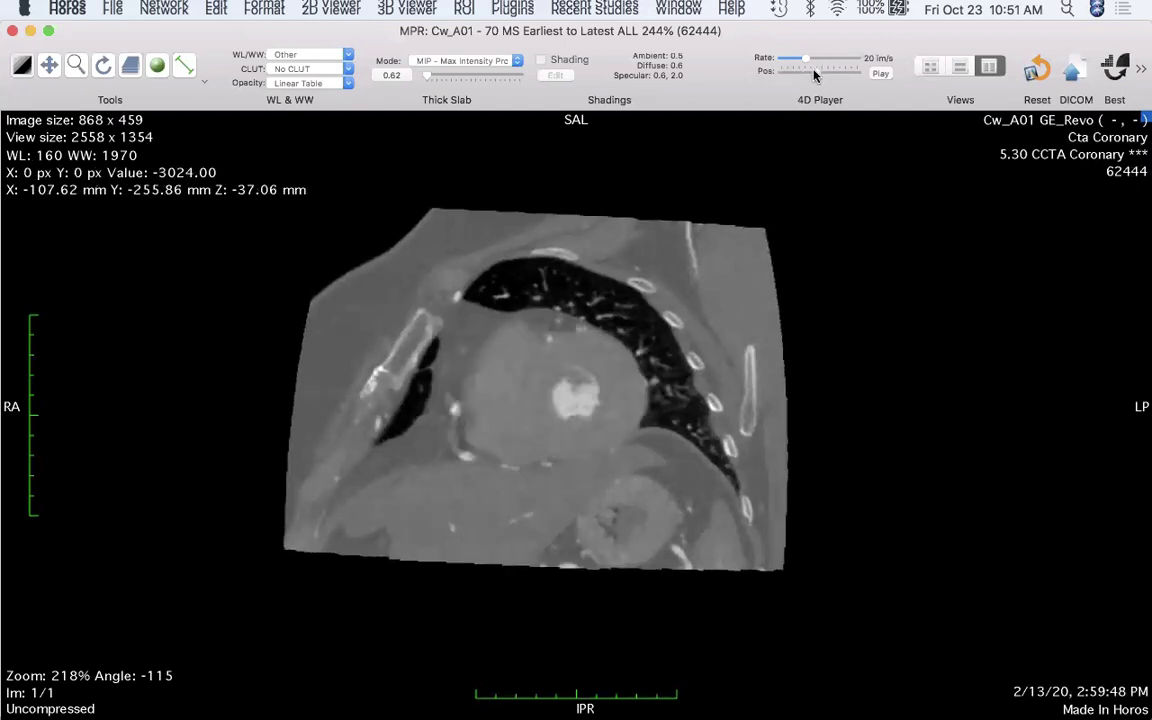
scroll(630, 445, "down", 10)
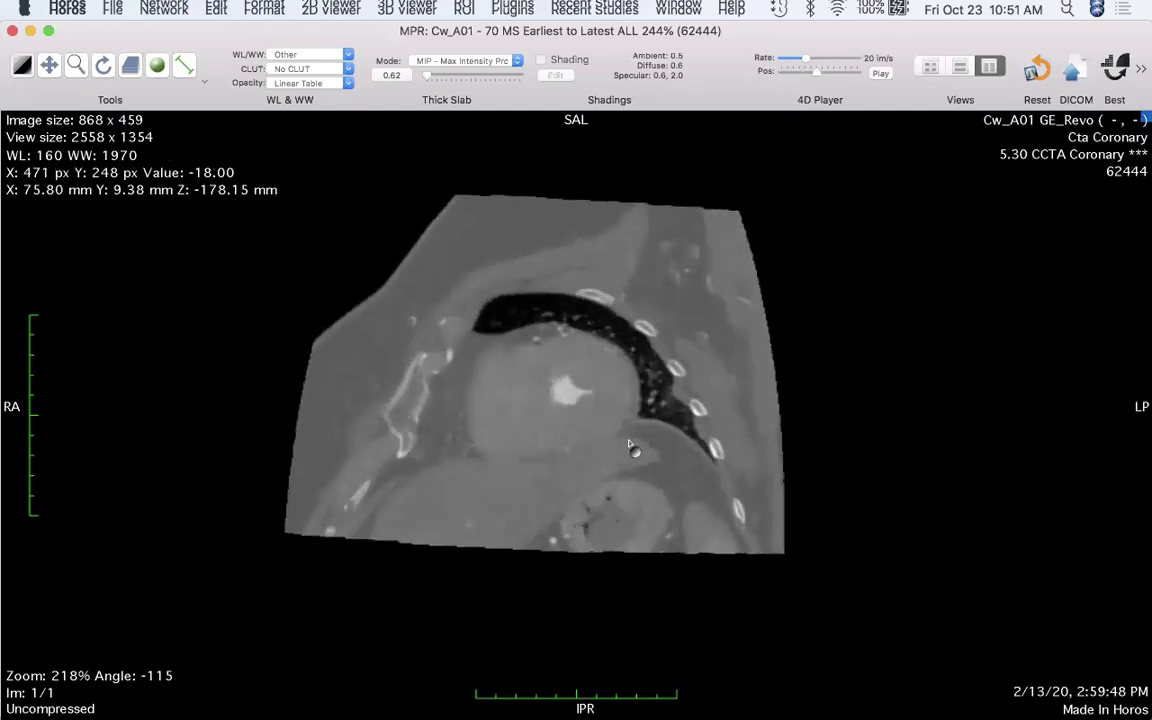
scroll(630, 445, "down", 10)
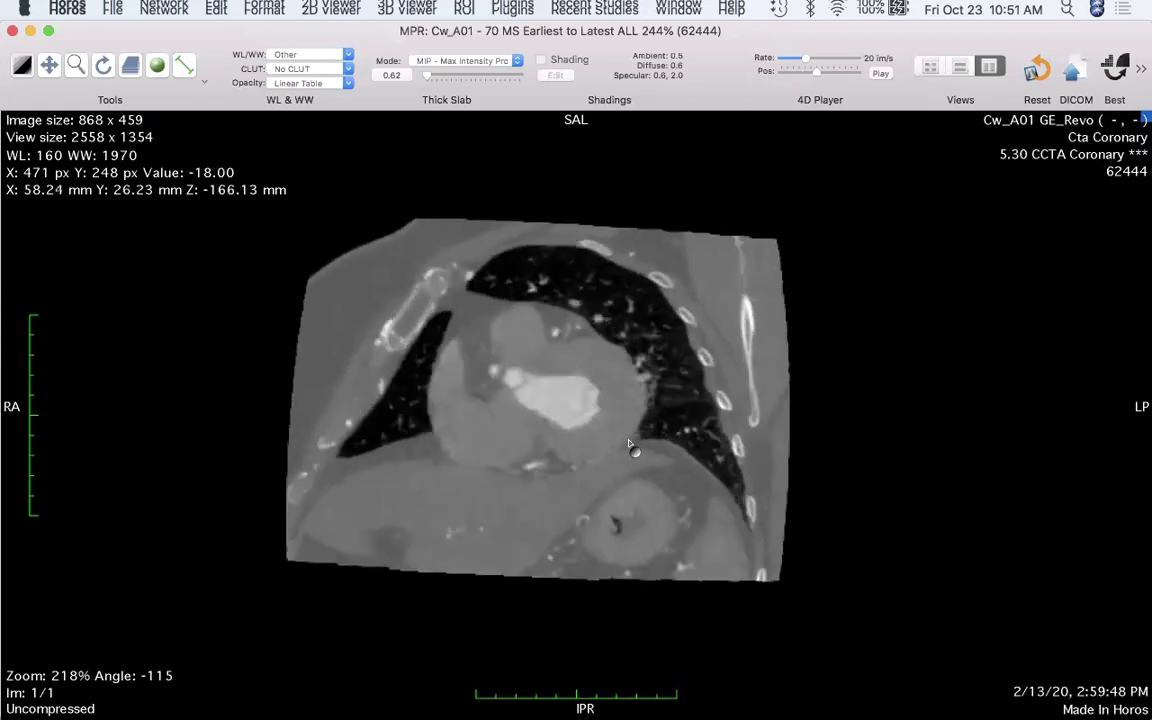
scroll(630, 445, "up", 5)
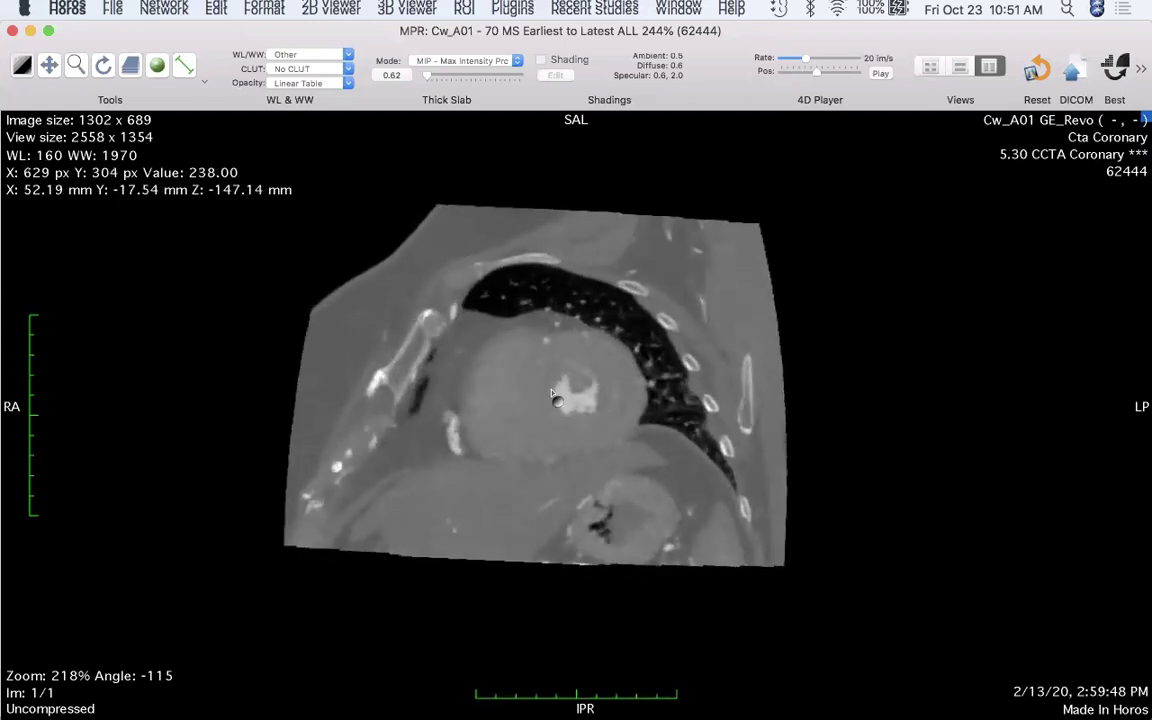
scroll(545, 395, "down", 8)
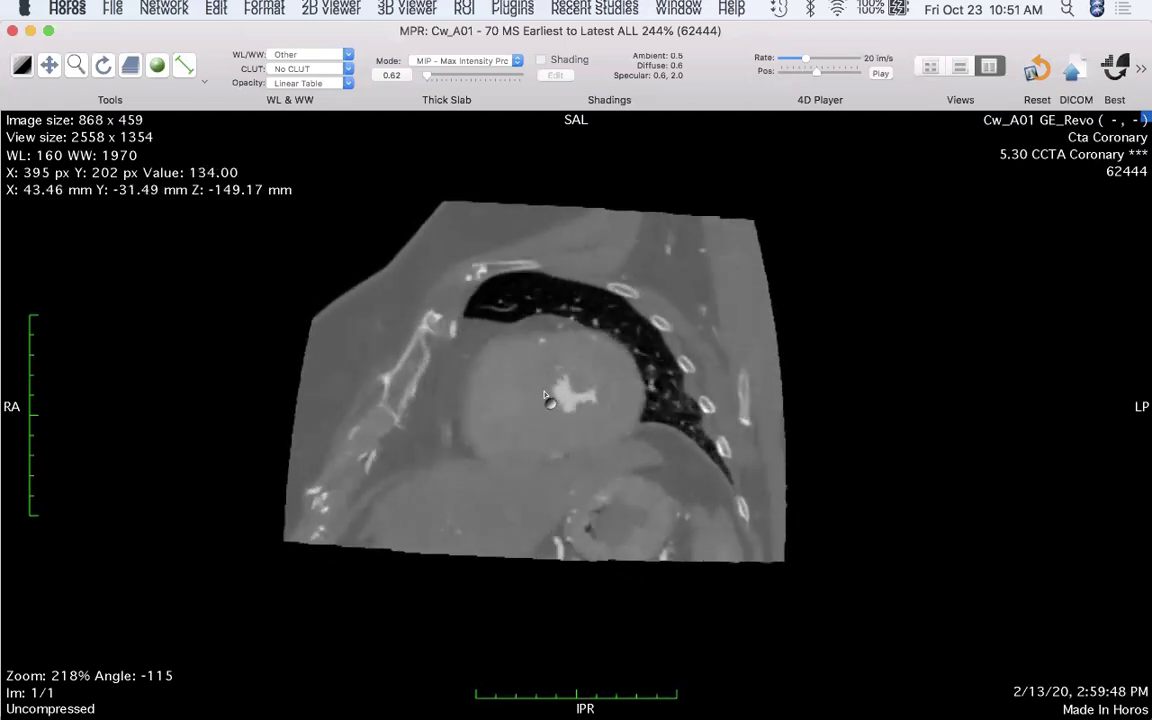
scroll(545, 395, "up", 10)
scroll(545, 398, "up", 8)
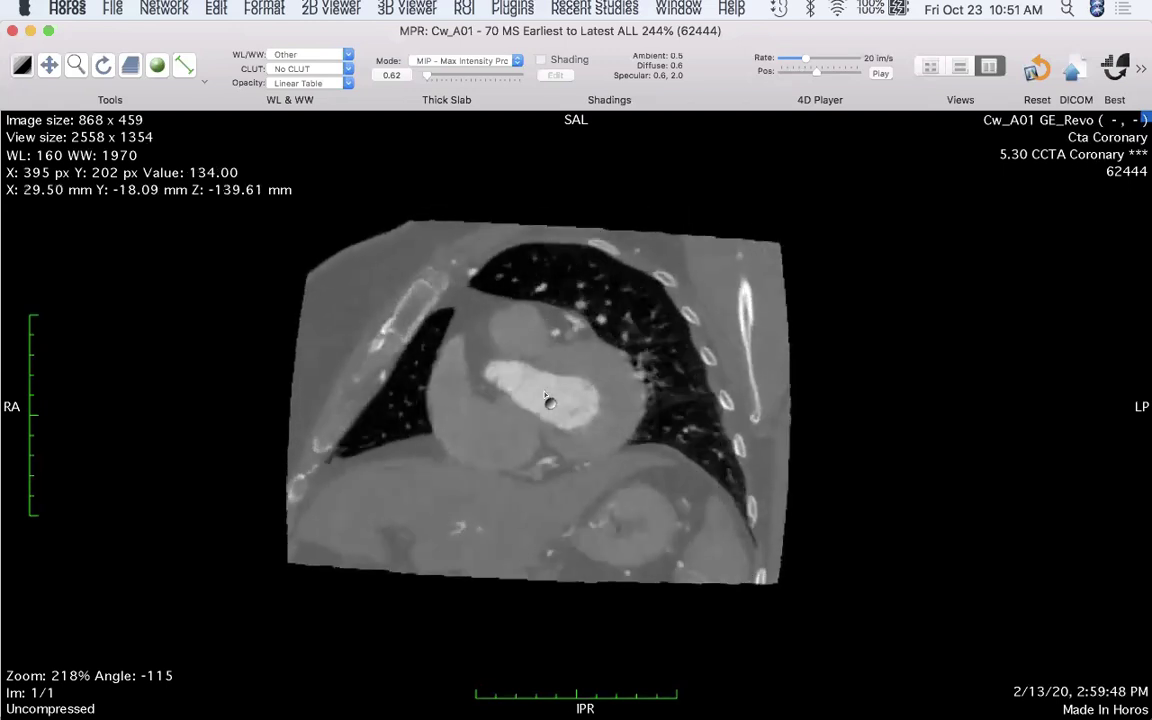
- Page the thin short-axis slices at time frame 62444 between base and apex to examine the right coronary artery beside the left ventricle
scroll(545, 398, "down", 2)
scroll(545, 398, "down", 2)
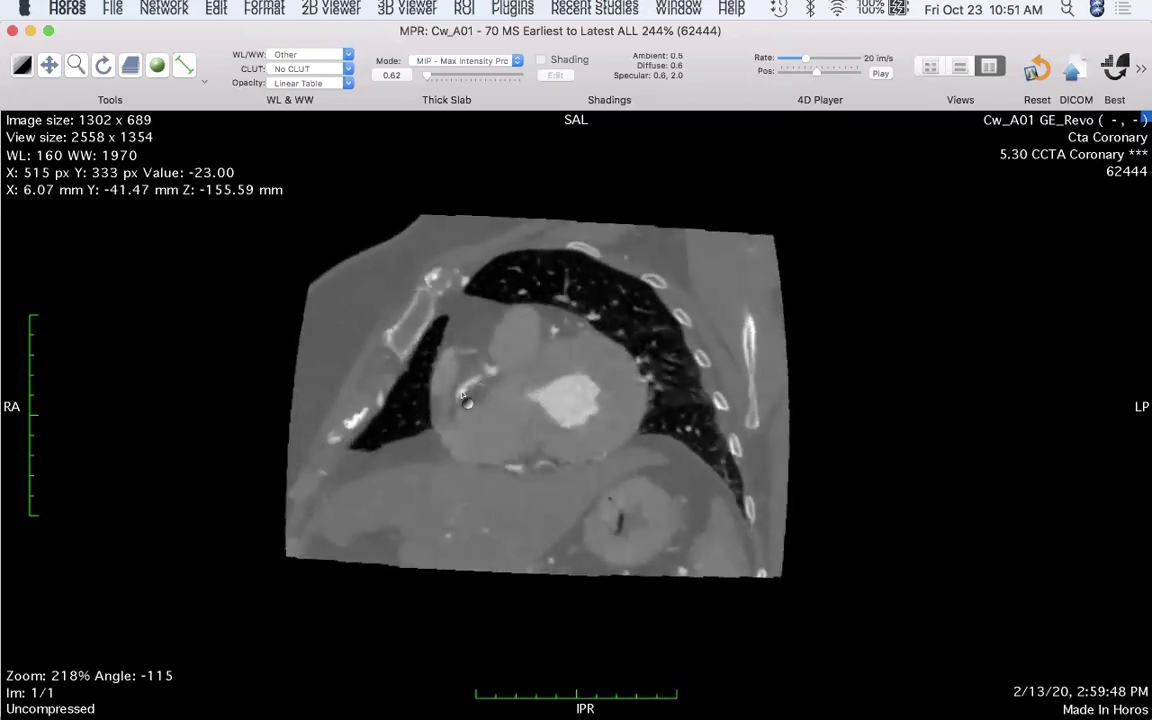
scroll(505, 385, "up", 6)
scroll(505, 385, "down", 2)
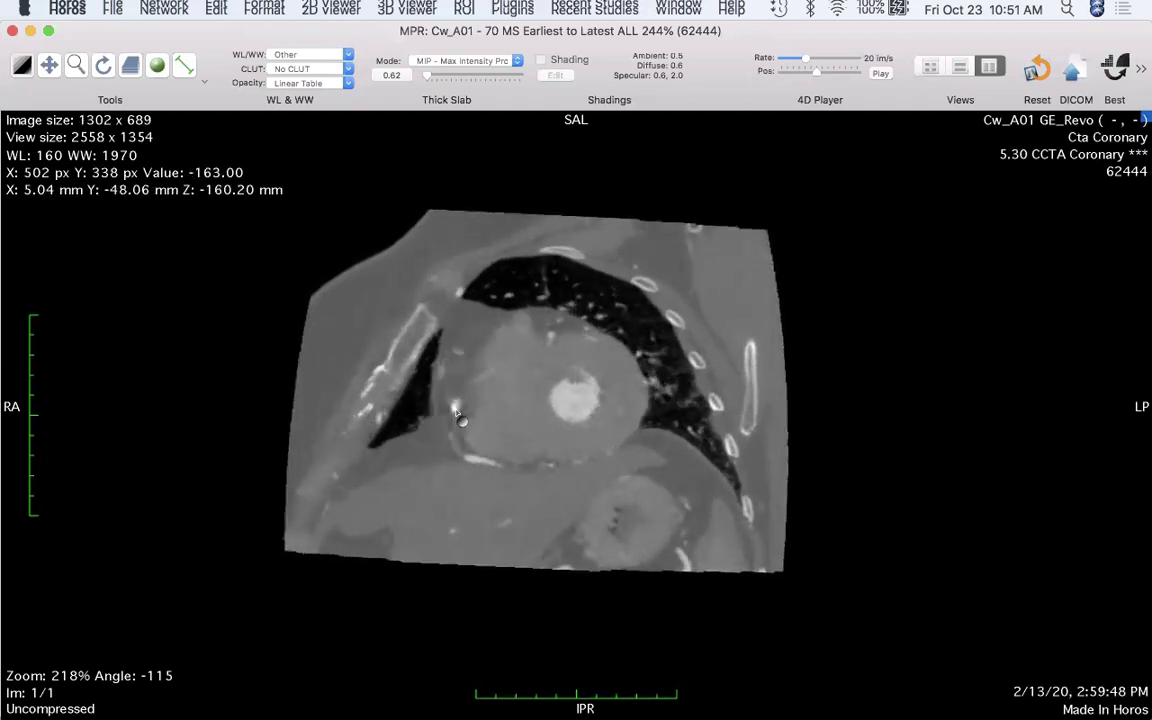
scroll(480, 402, "up", 3)
scroll(480, 402, "down", 2)
scroll(480, 402, "up", 2)
scroll(480, 402, "up", 5)
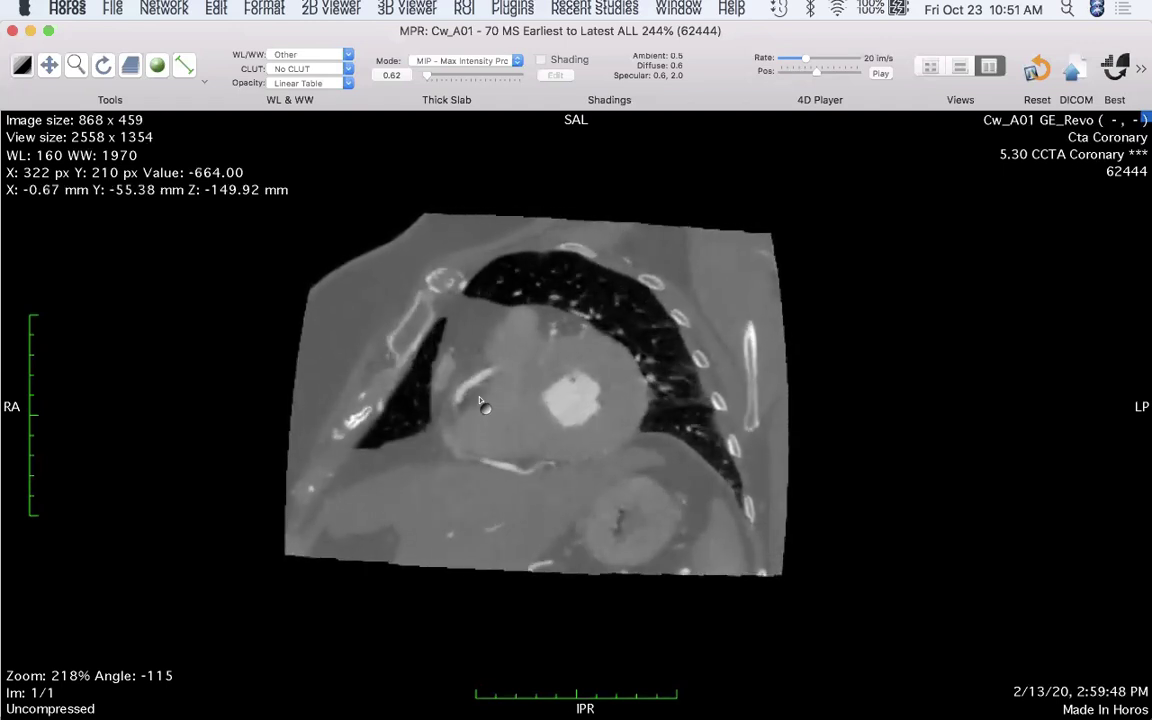
scroll(480, 402, "up", 2)
scroll(480, 402, "down", 5)
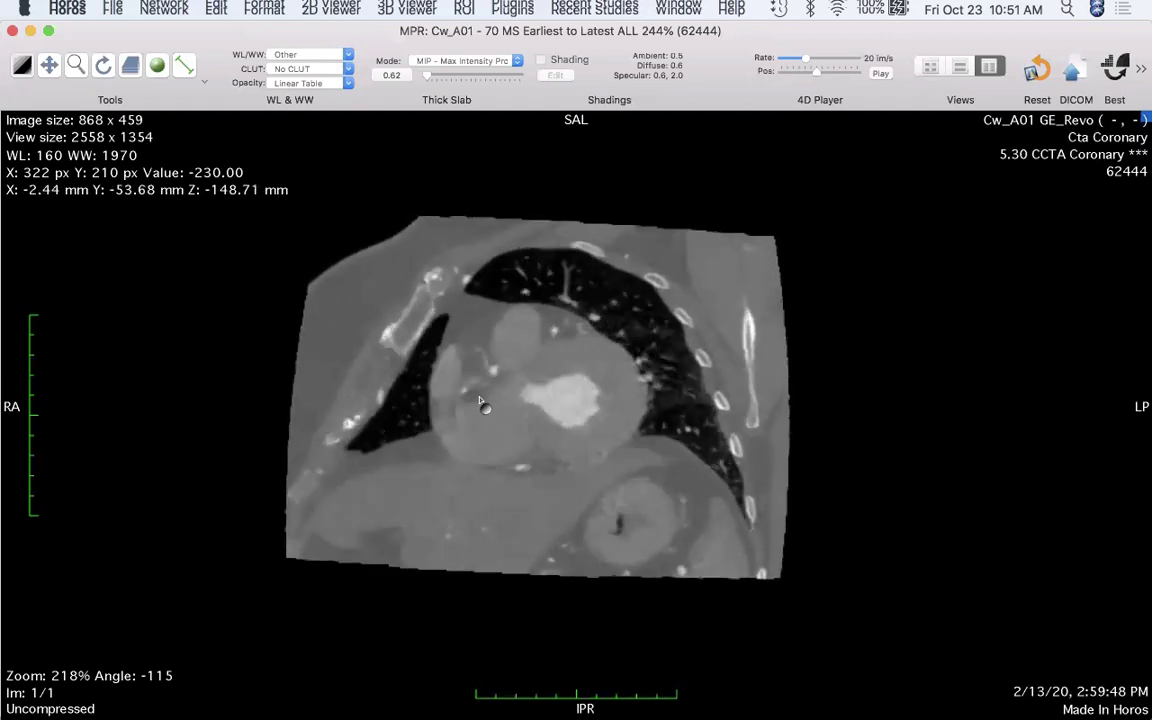
scroll(480, 402, "down", 3)
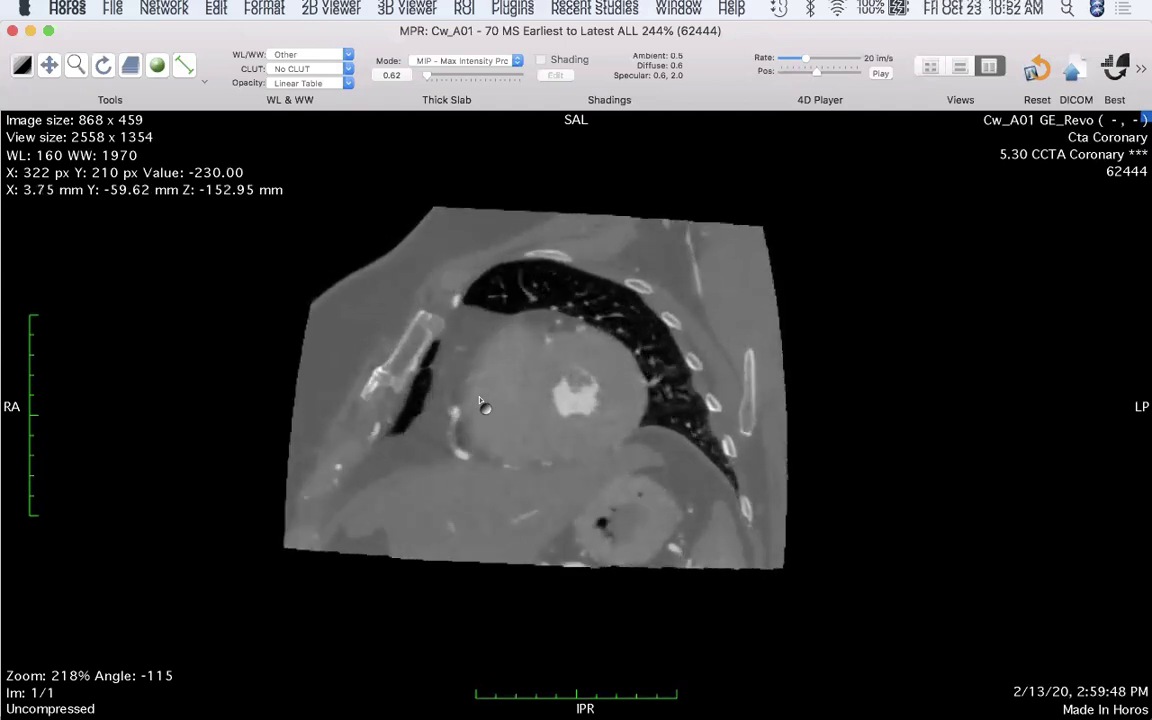
scroll(480, 402, "up", 6)
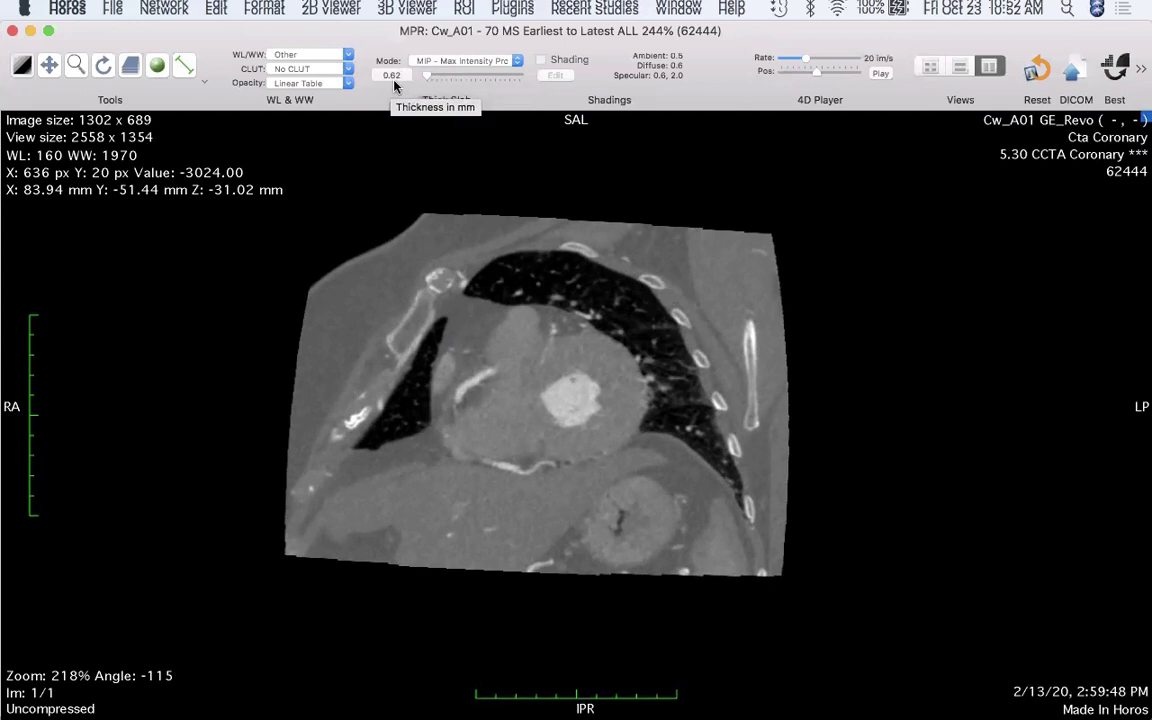
- Increase the MIP slab thickness to 16.31 mm and page to the slab containing the right coronary artery's curved course
left_click_drag(432, 79, 442, 79)
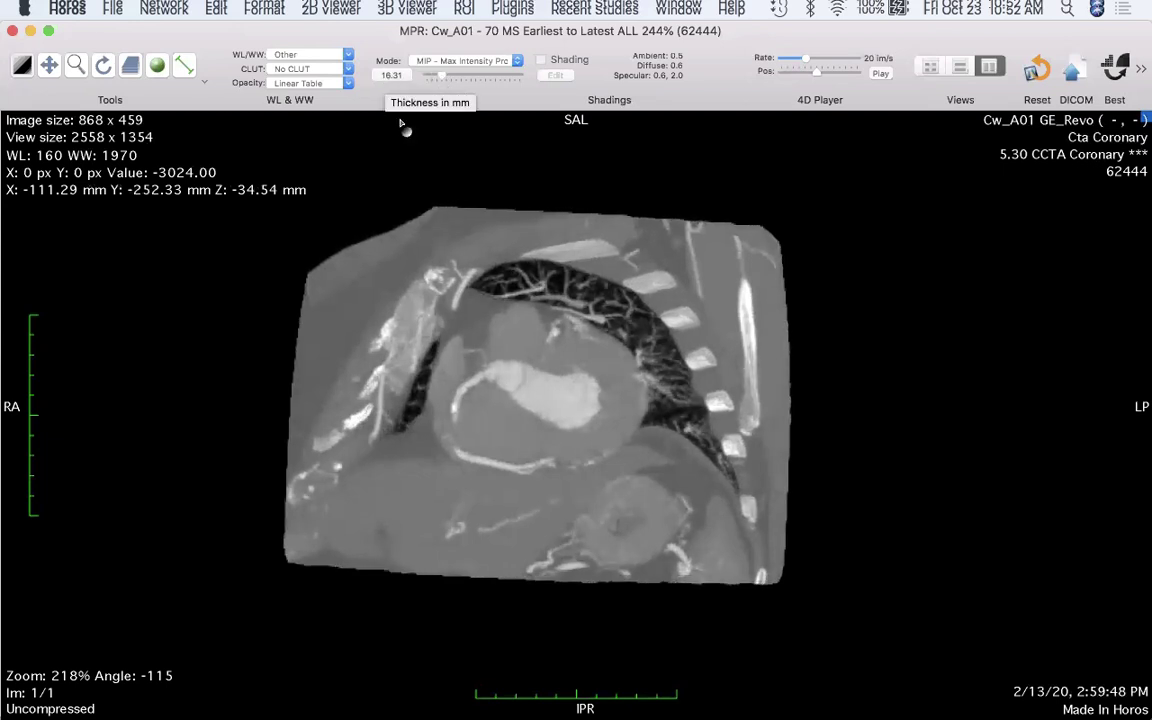
scroll(502, 380, "up", 5)
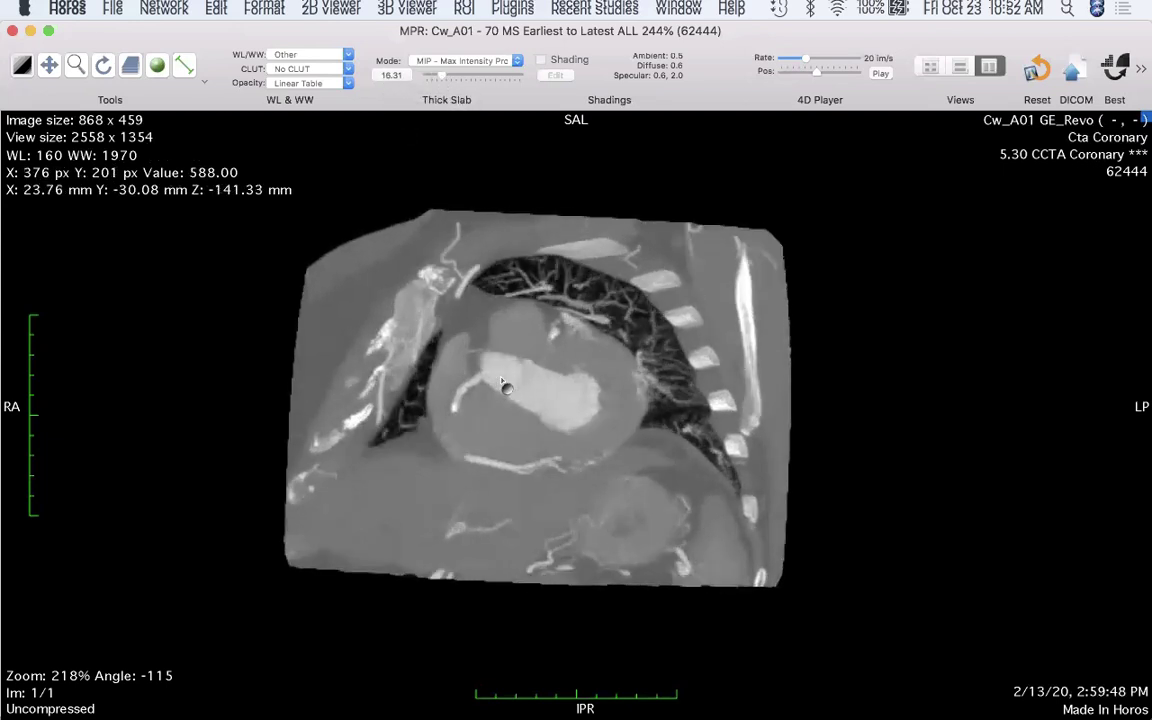
scroll(502, 380, "down", 9)
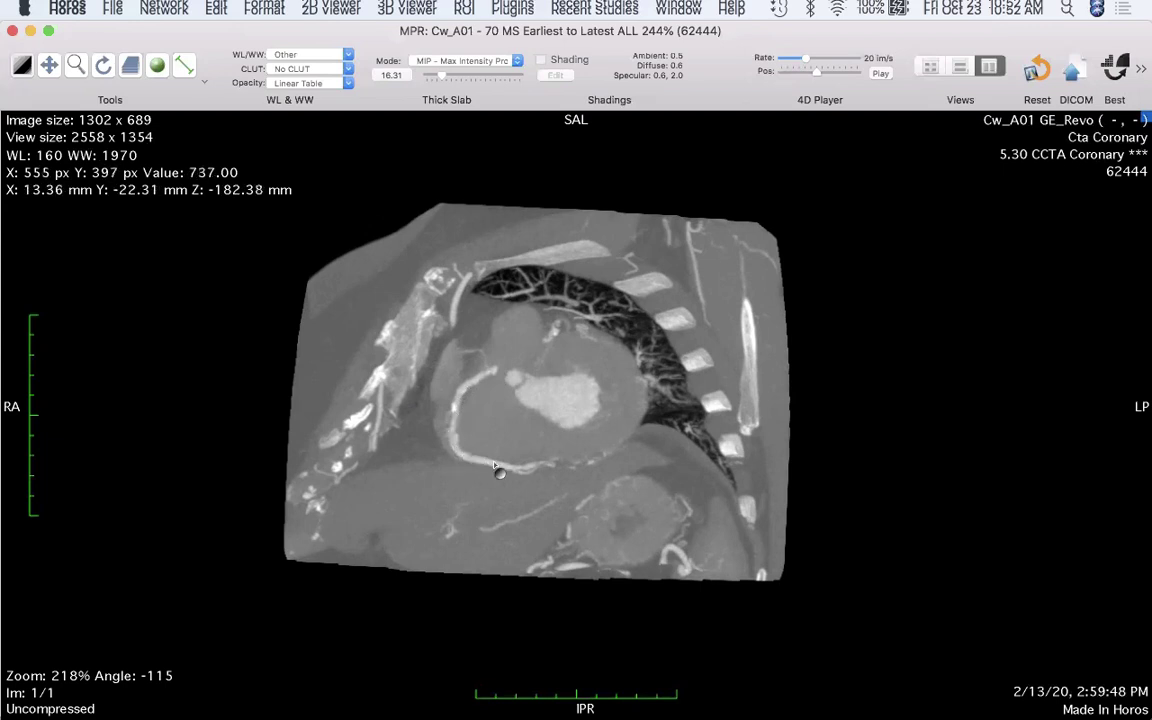
left_click(440, 394)
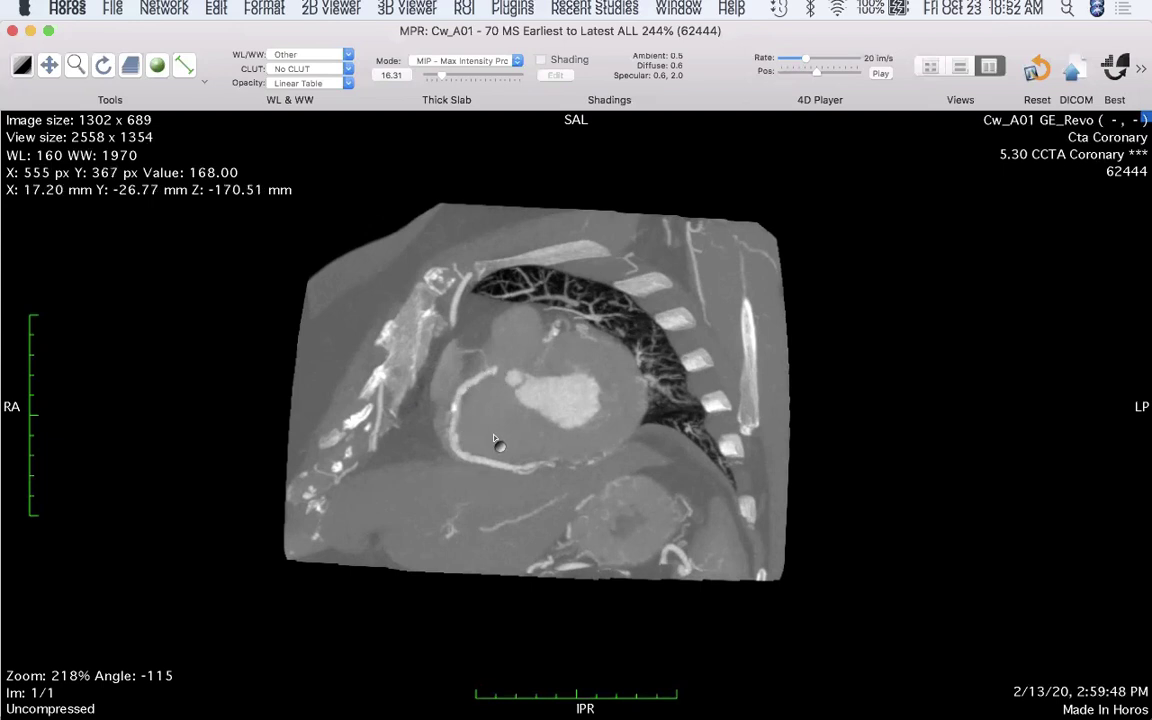
left_click_drag(494, 440, 456, 405)
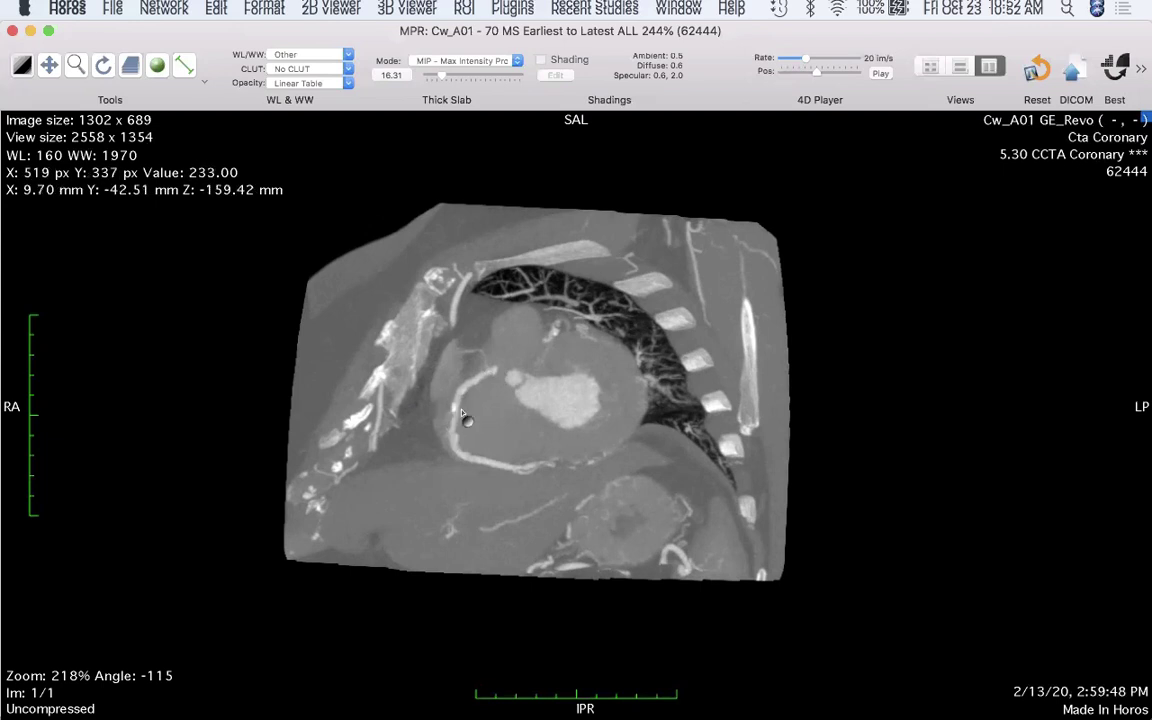
- Page the thick MIP slab back and forth near the base to examine the right coronary artery's origin and course
scroll(550, 397, "up", 5)
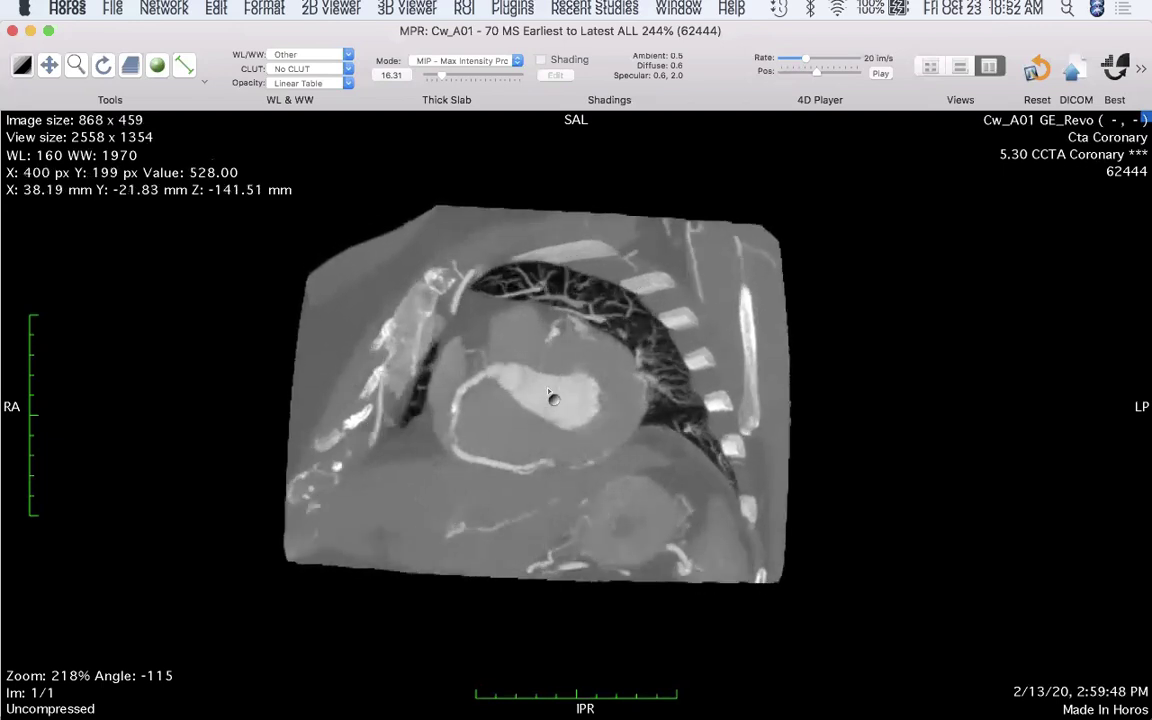
scroll(550, 397, "down", 6)
scroll(550, 397, "up", 6)
scroll(550, 397, "up", 4)
scroll(550, 397, "down", 4)
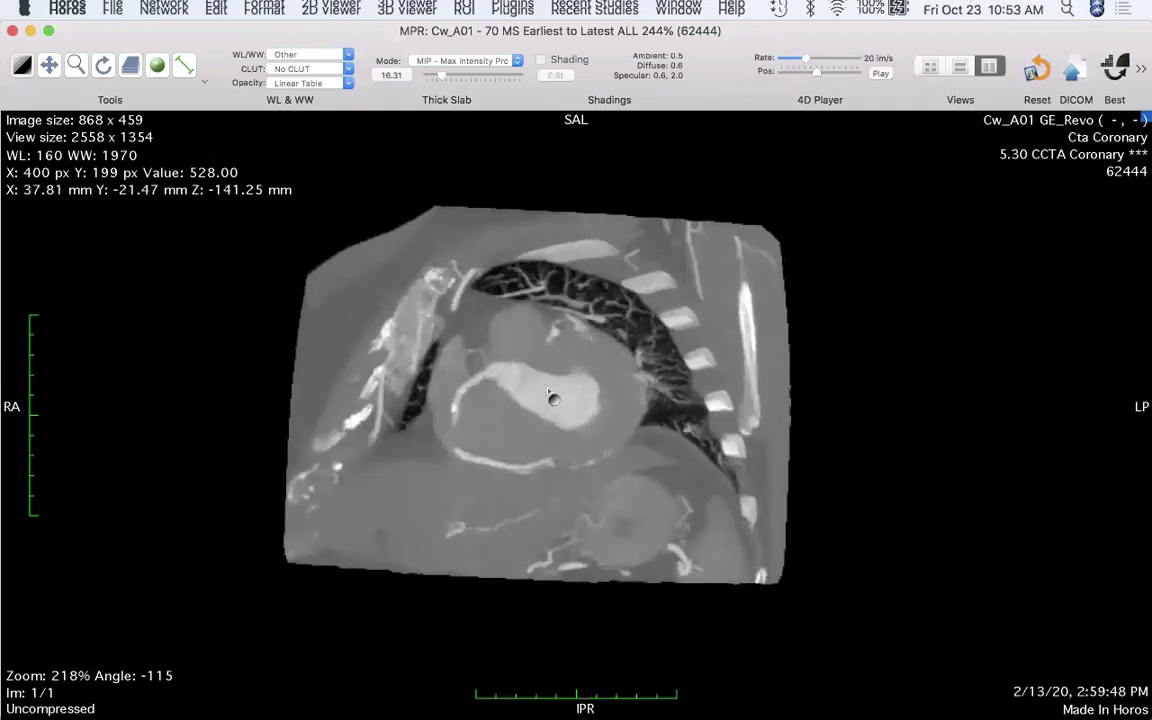
- Restore the three-view layout, shift the slab planes, and rotate the short-axis plane in the purple-framed view to follow the right coronary artery
double_click(585, 397)
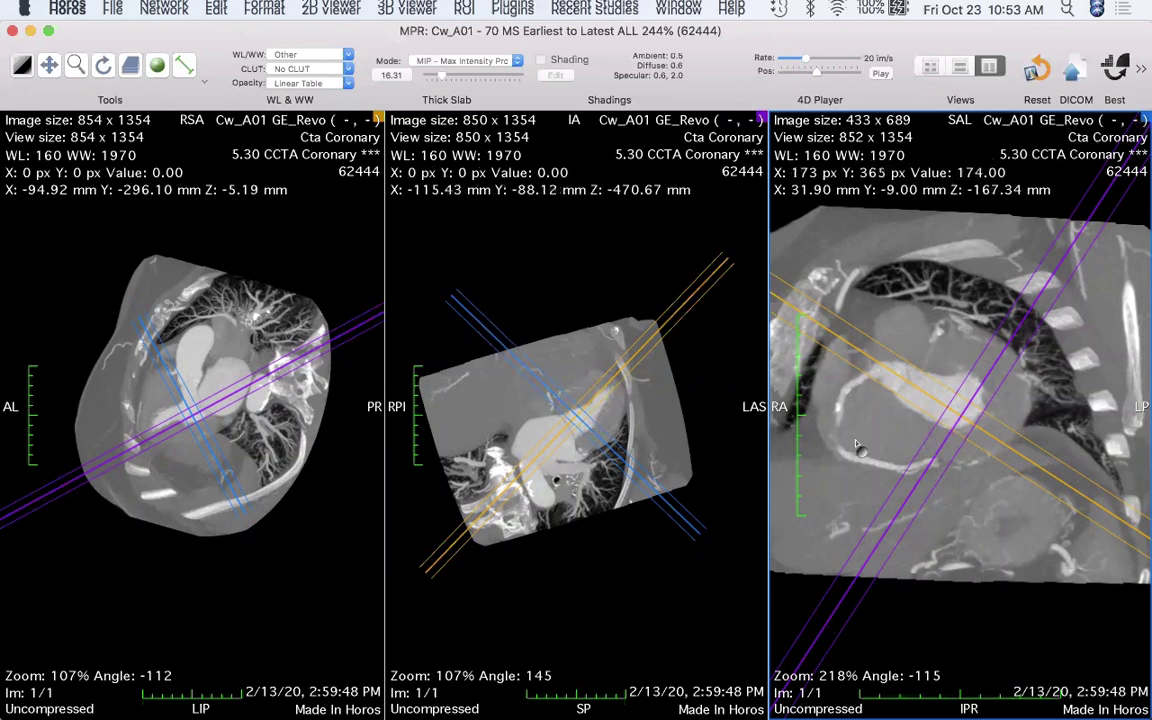
scroll(667, 454, "down", 5)
scroll(667, 454, "down", 10)
scroll(503, 380, "down", 2)
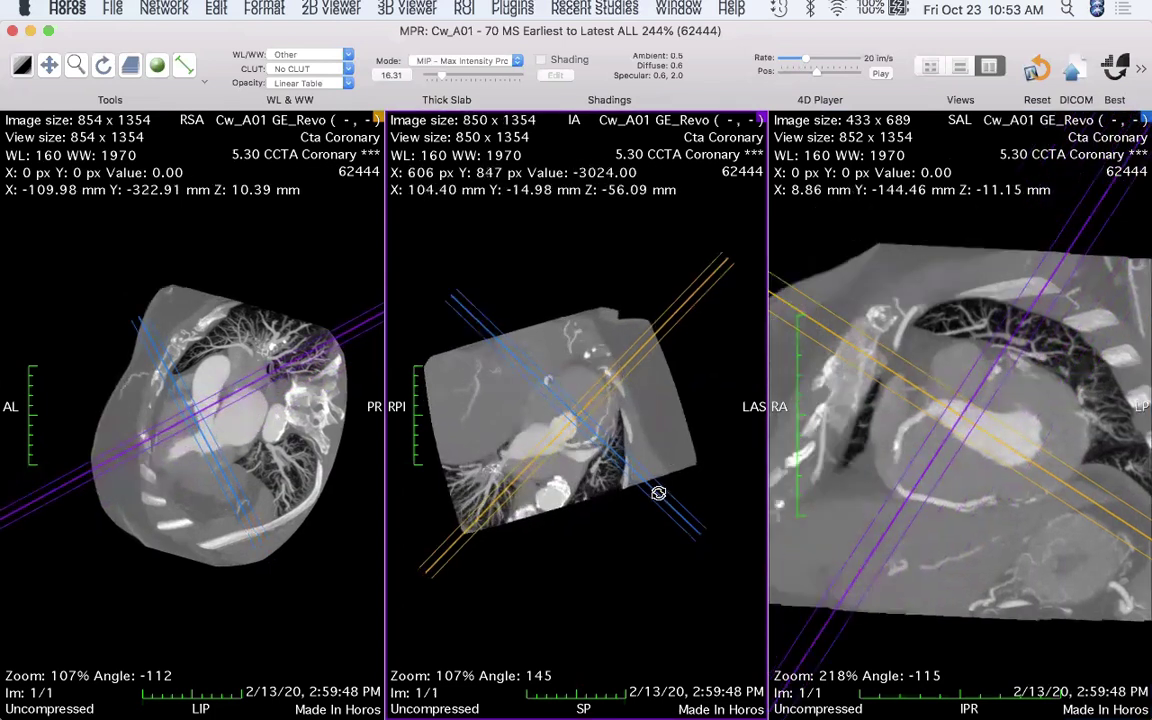
mouse_move(659, 493)
left_mouse_down()
mouse_move(633, 514)
mouse_move(644, 504)
left_mouse_up()
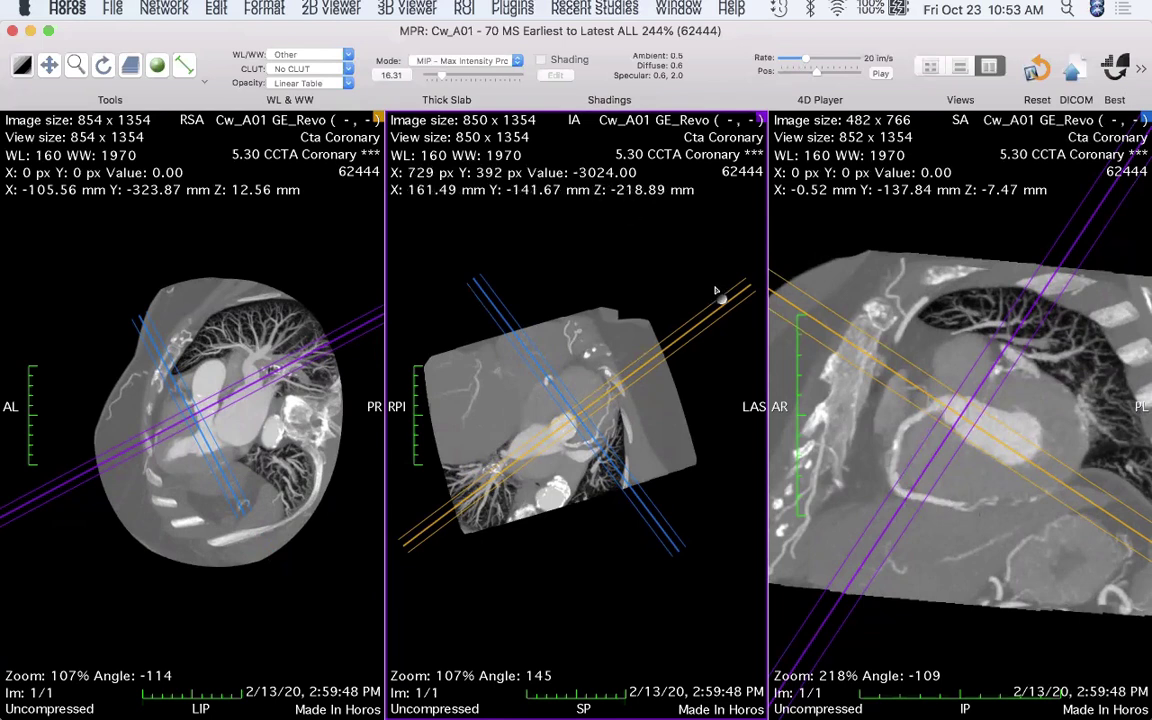
- Start a DICOM export with the short-axis view active and name the series RCA_slab1
left_click(905, 222)
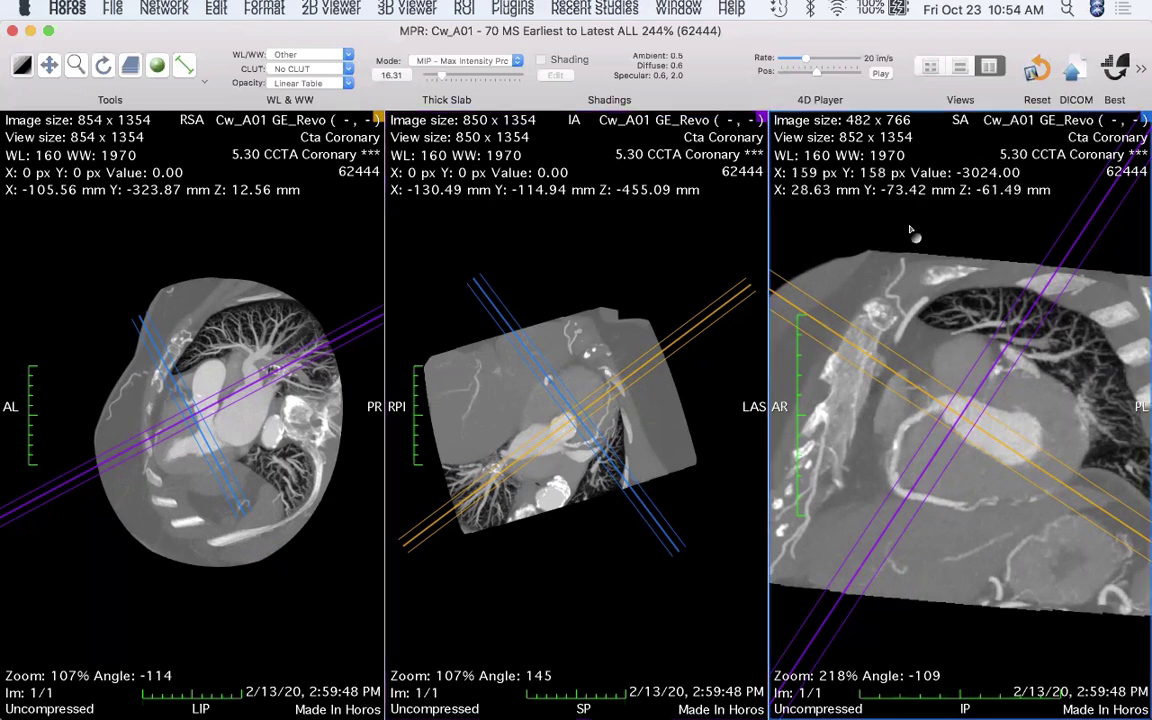
left_click(656, 244)
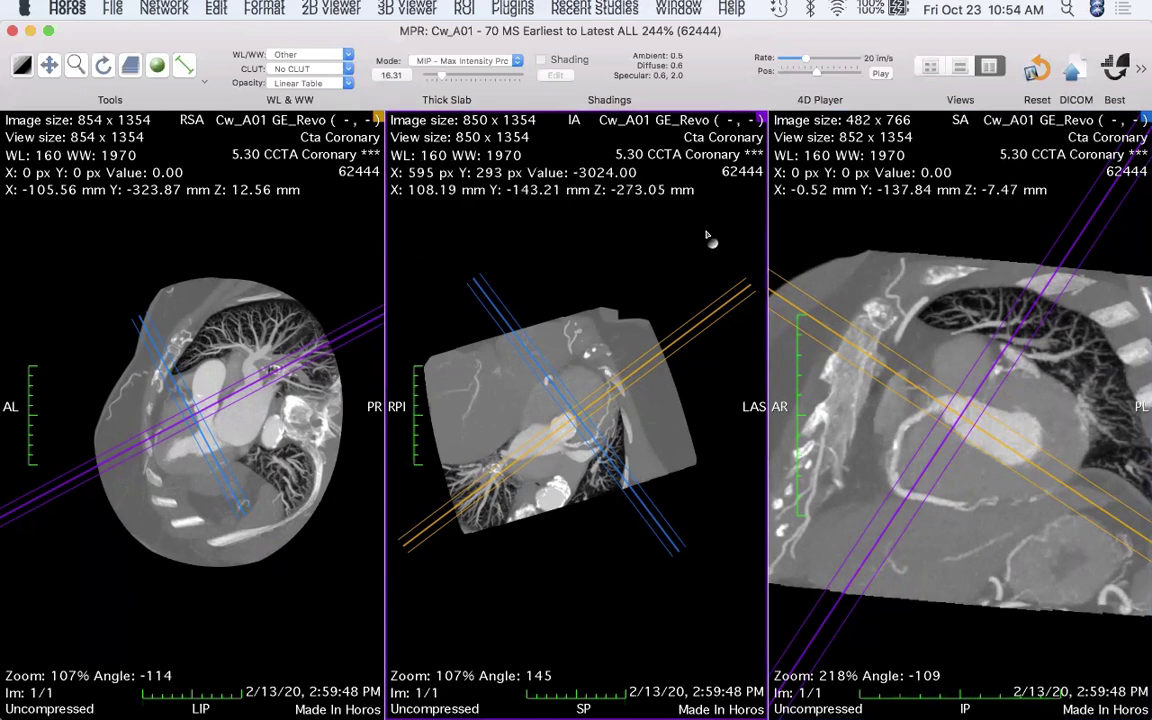
left_click(861, 231)
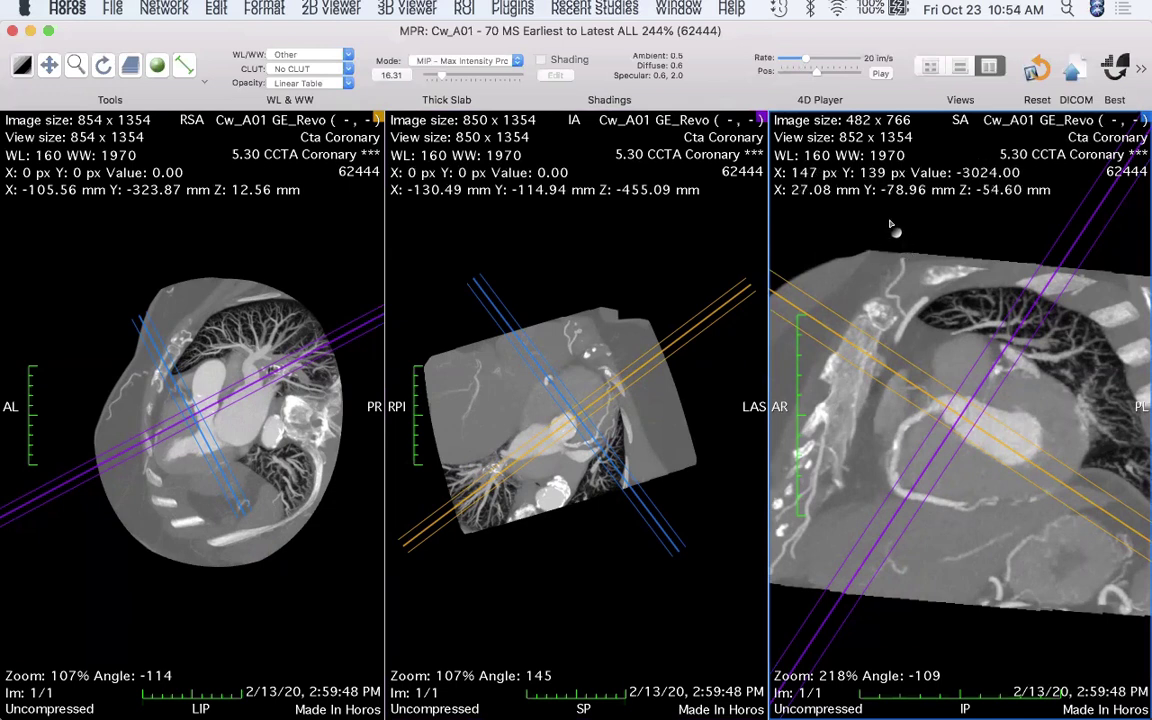
key("super+e")
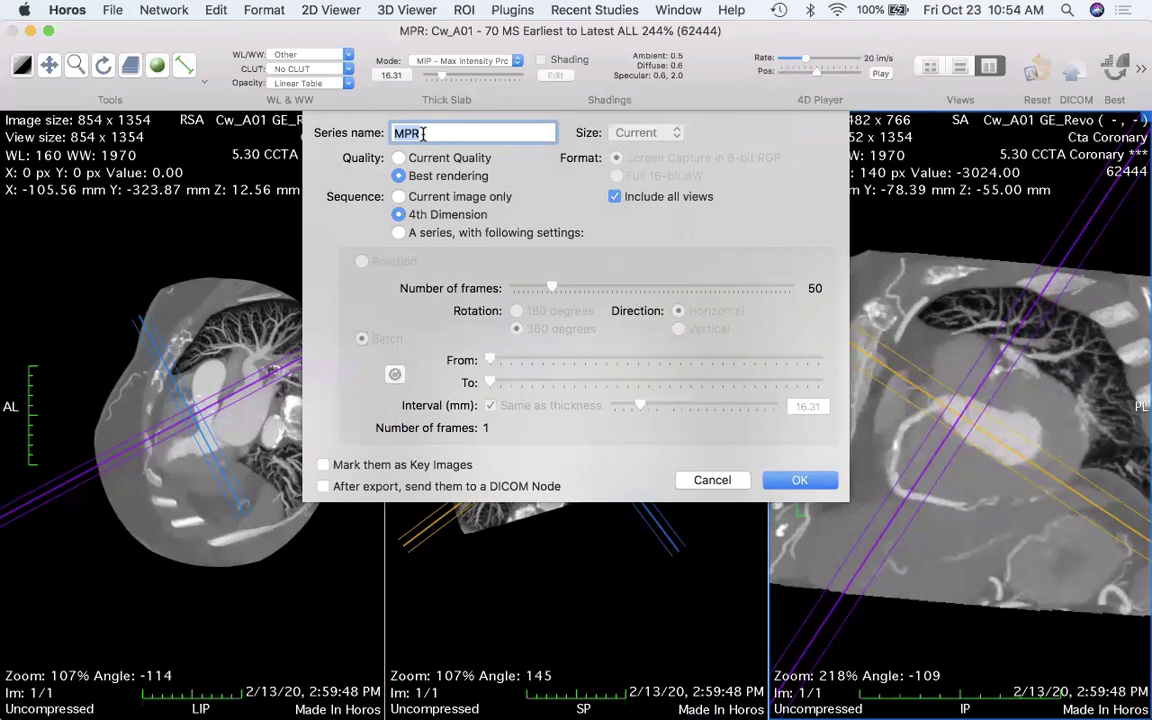
type("RCA_slab1")
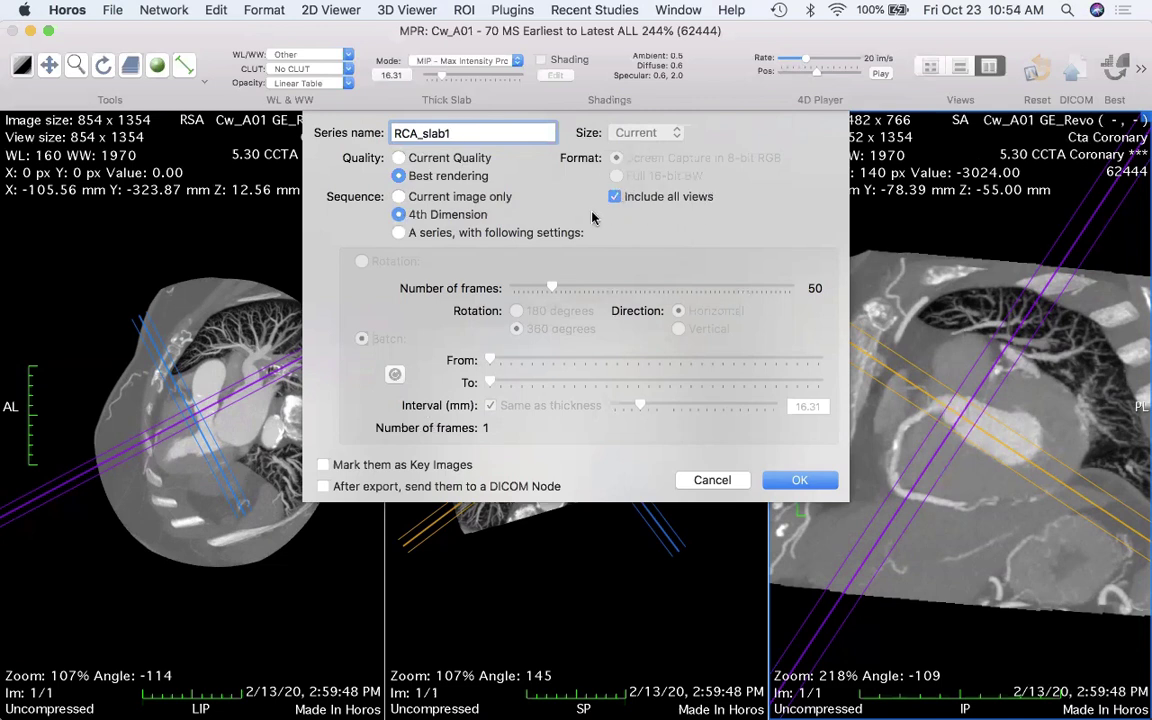
- Export the series as a 4th Dimension sequence at best rendering quality with all views included
left_click(400, 197)
left_click(615, 196)
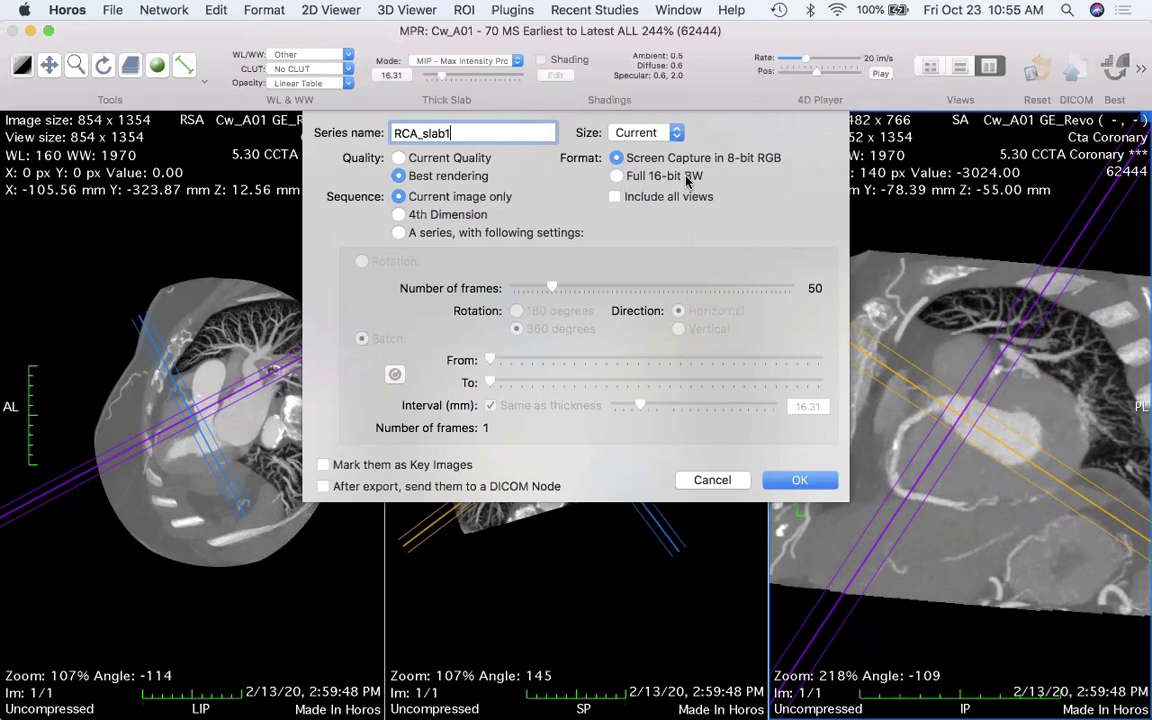
left_click(614, 197)
left_click(424, 216)
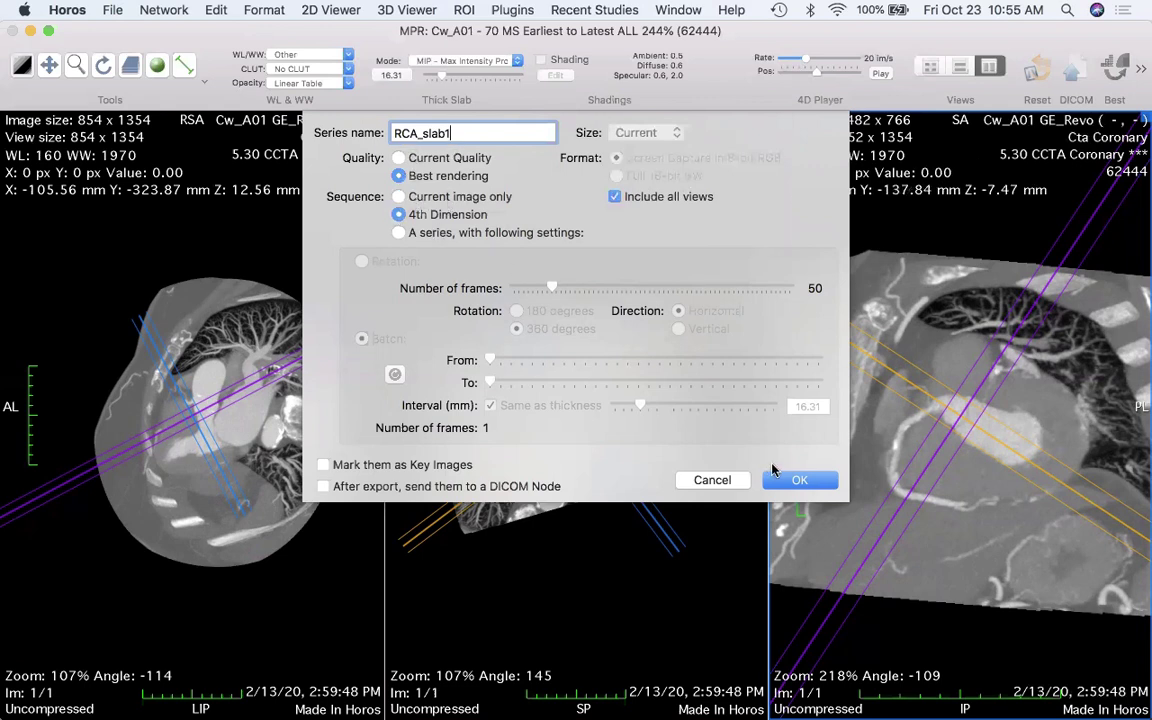
left_click(798, 481)
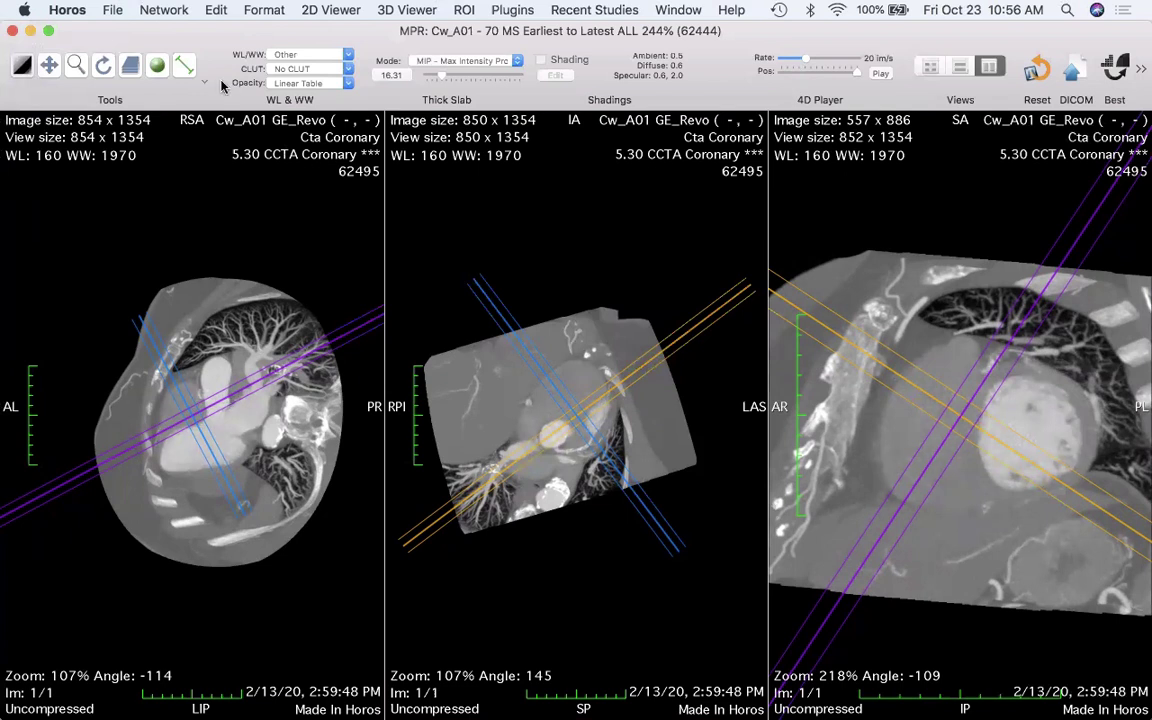
- Close the MPR viewer and show the Documents DB database window
left_click(12, 31)
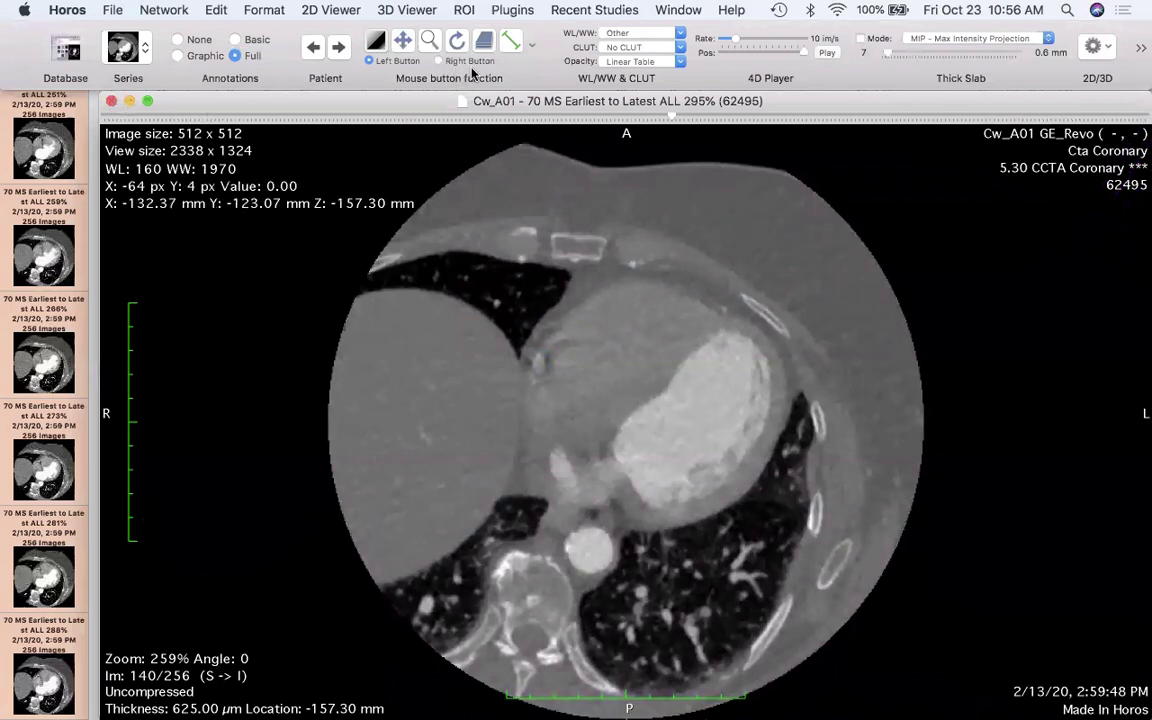
left_click(662, 11)
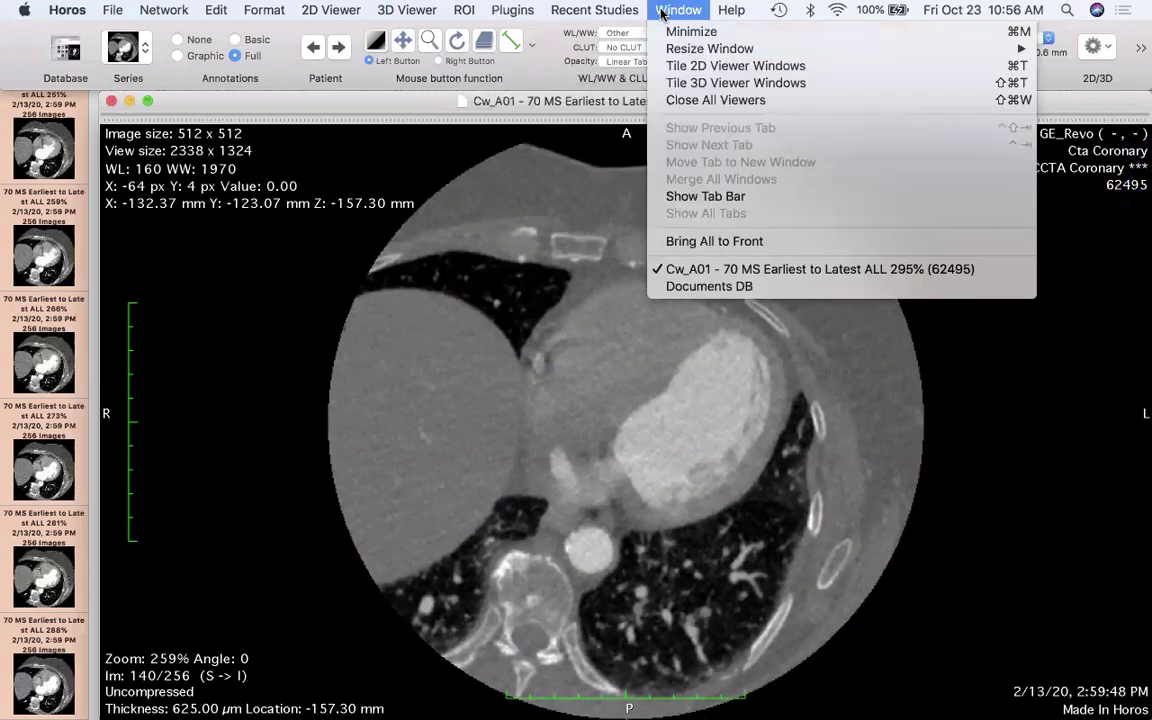
left_click(699, 288)
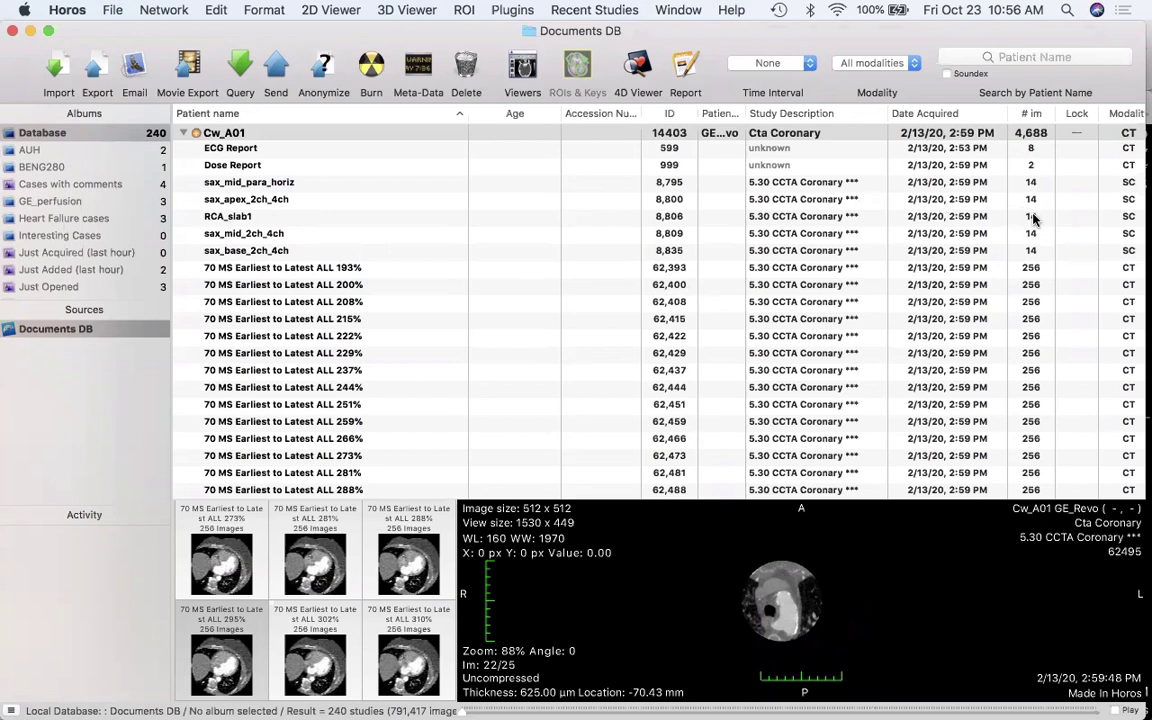
- Open the exported RCA_slab1 series to review its time frames, and close its viewer
left_click(290, 217)
left_click(290, 217)
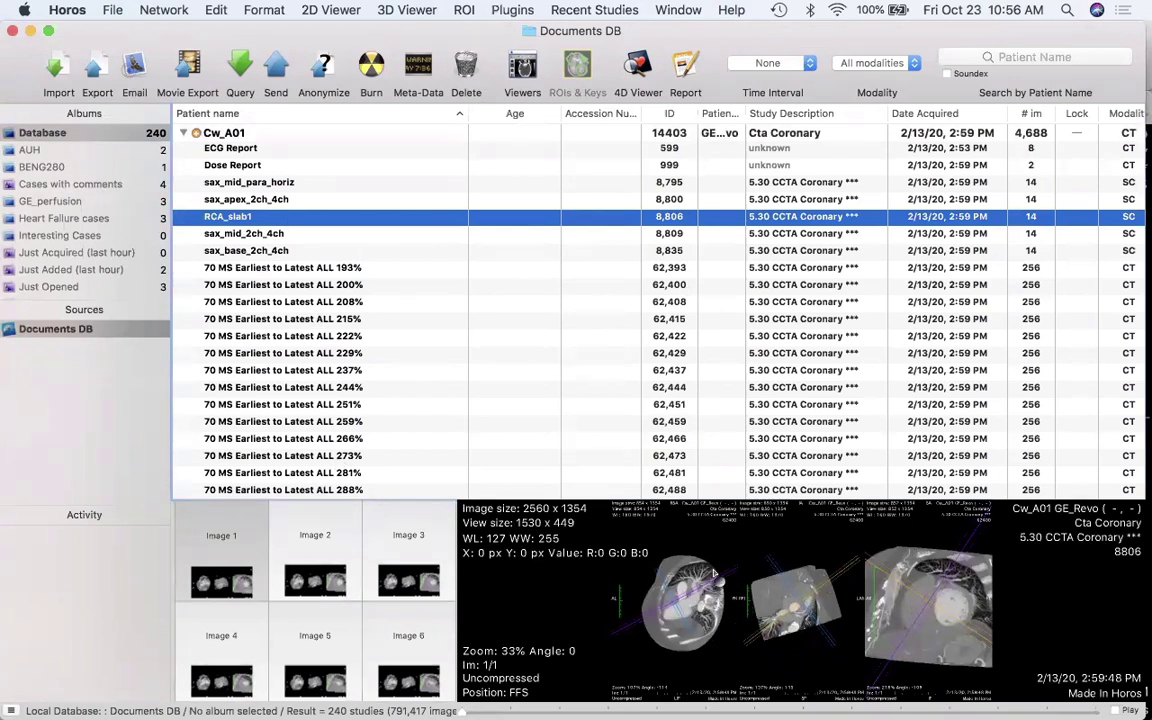
double_click(286, 217)
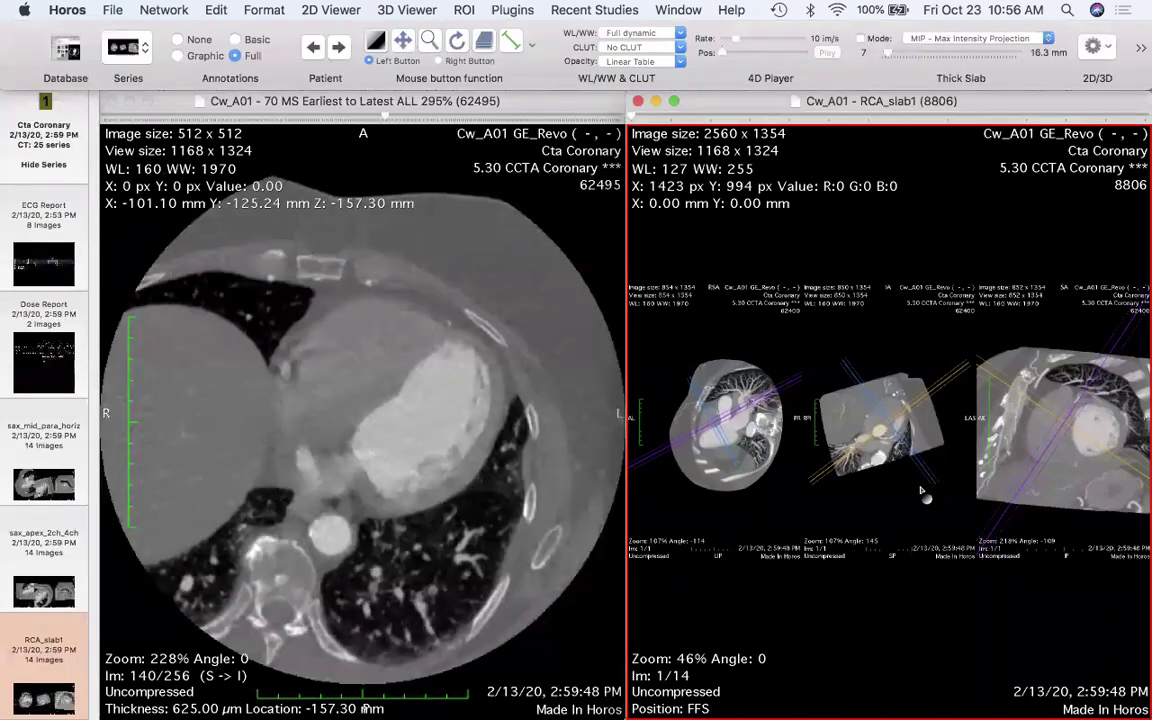
scroll(921, 490, "down", 12)
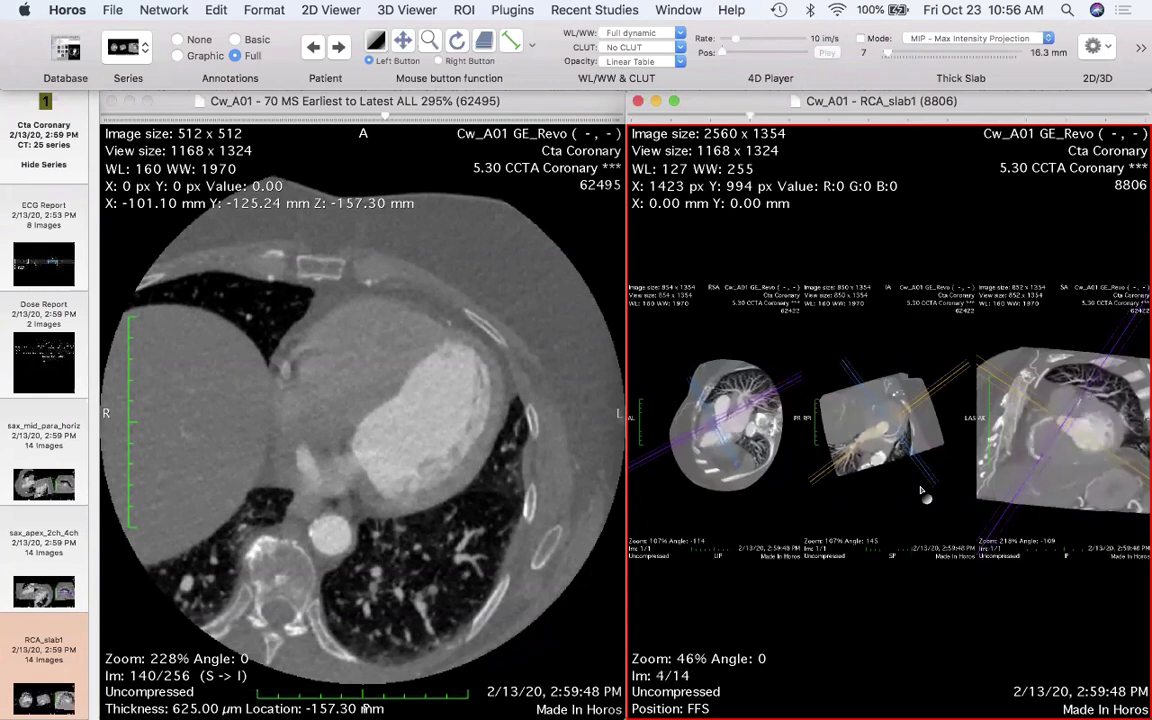
left_click(639, 102)
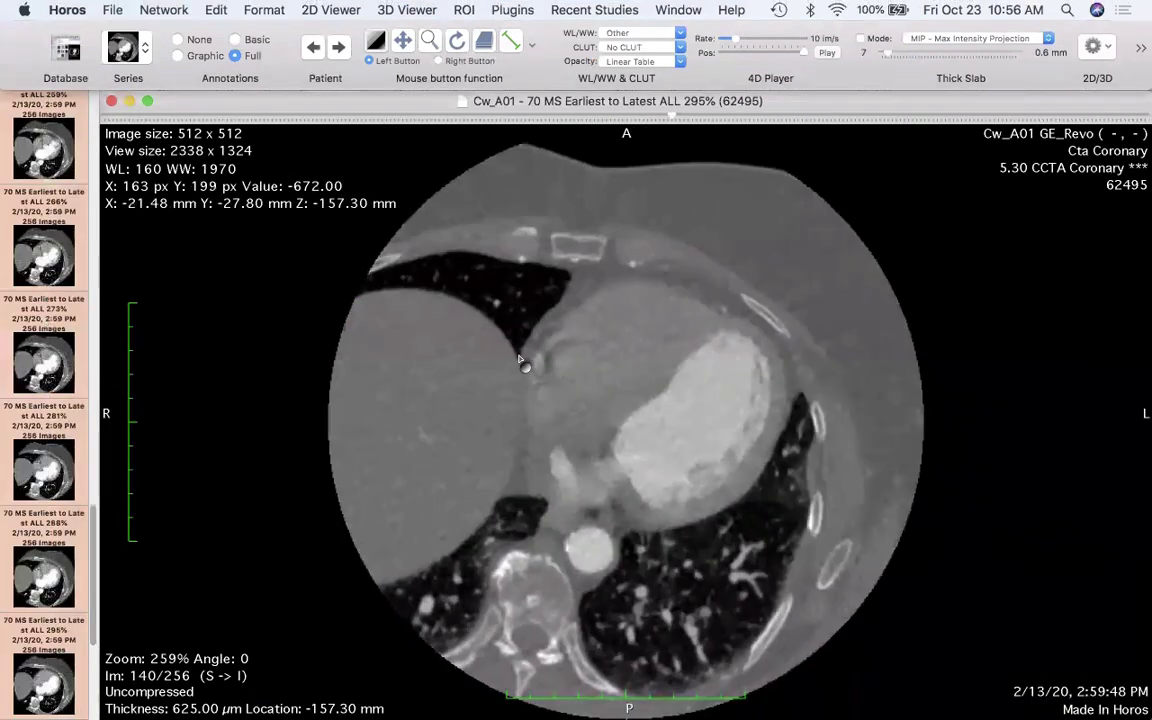
- Review the axial slices of the 295% phase series and open it in 3D Volume Rendering
scroll(520, 362, "down", 10)
scroll(520, 362, "up", 15)
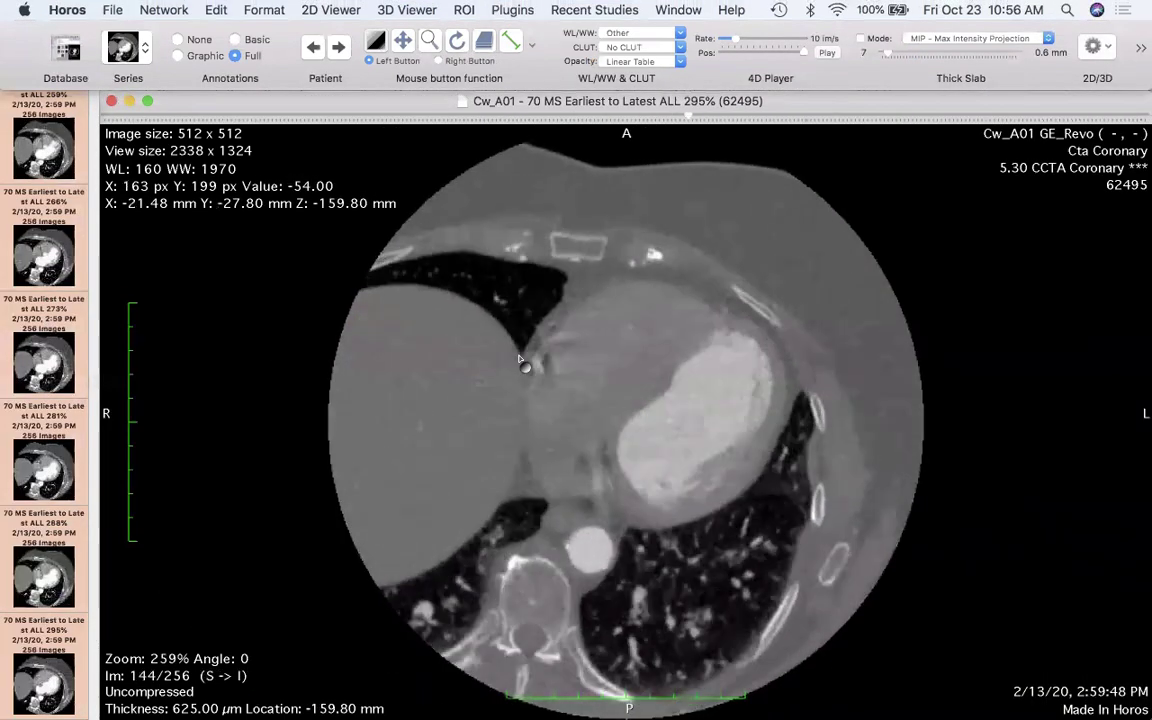
scroll(520, 362, "up", 15)
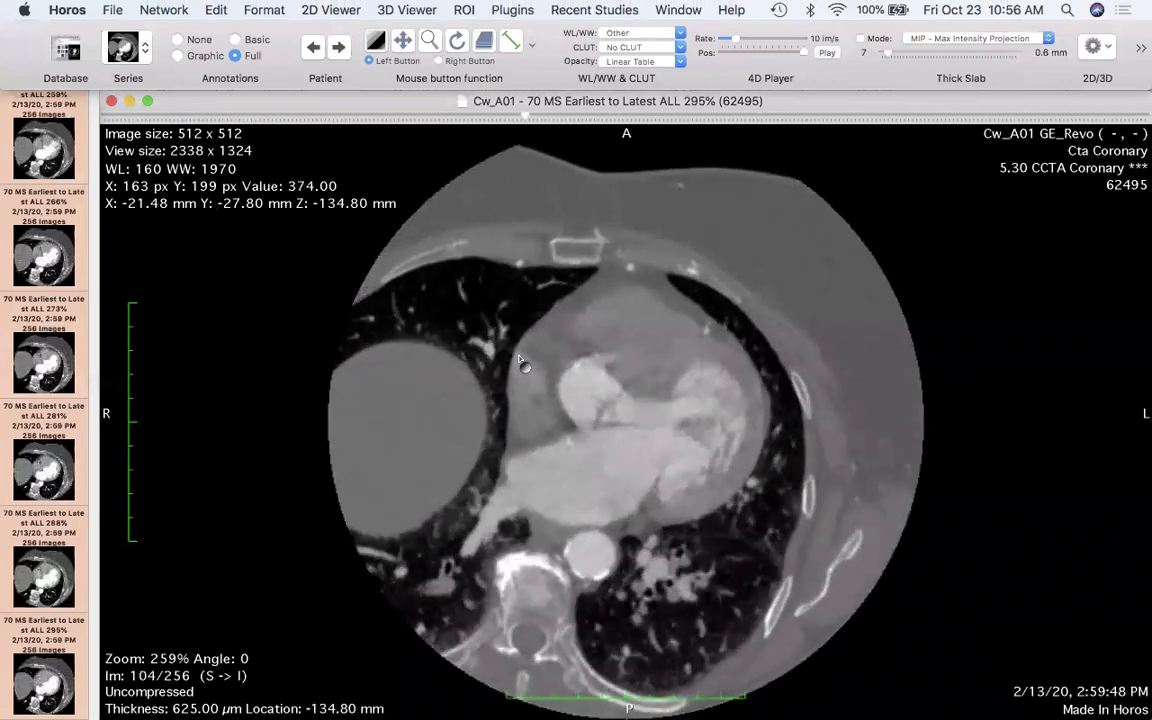
scroll(520, 362, "down", 3)
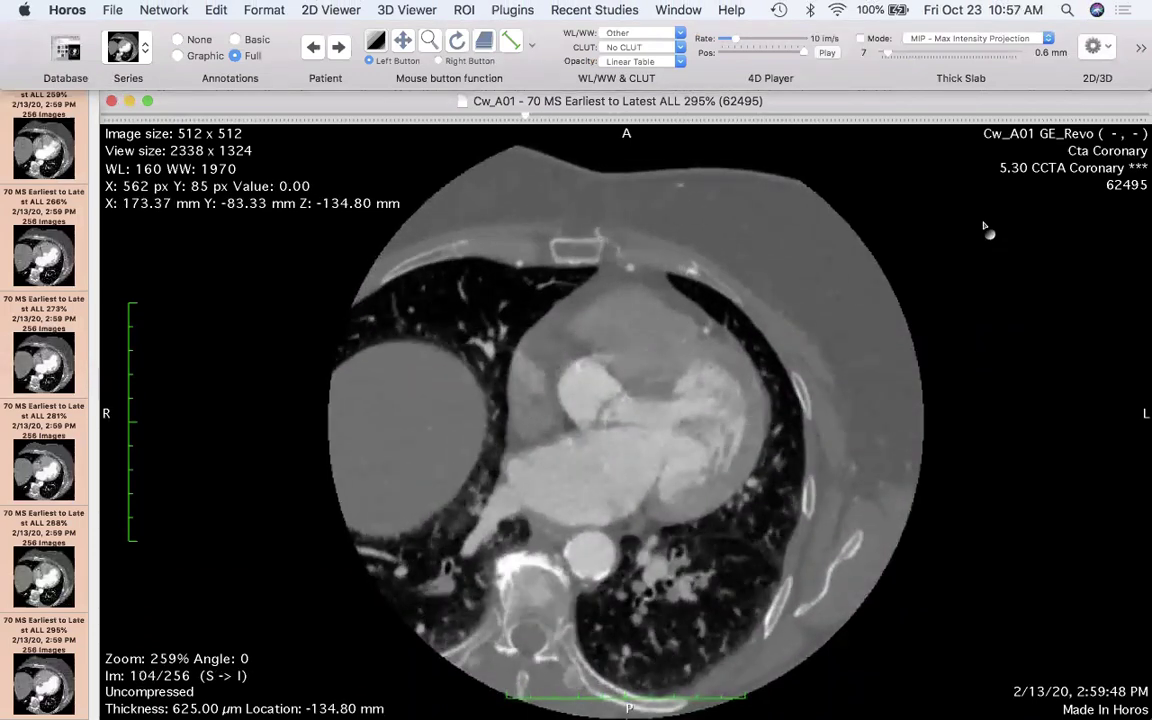
left_click(1108, 47)
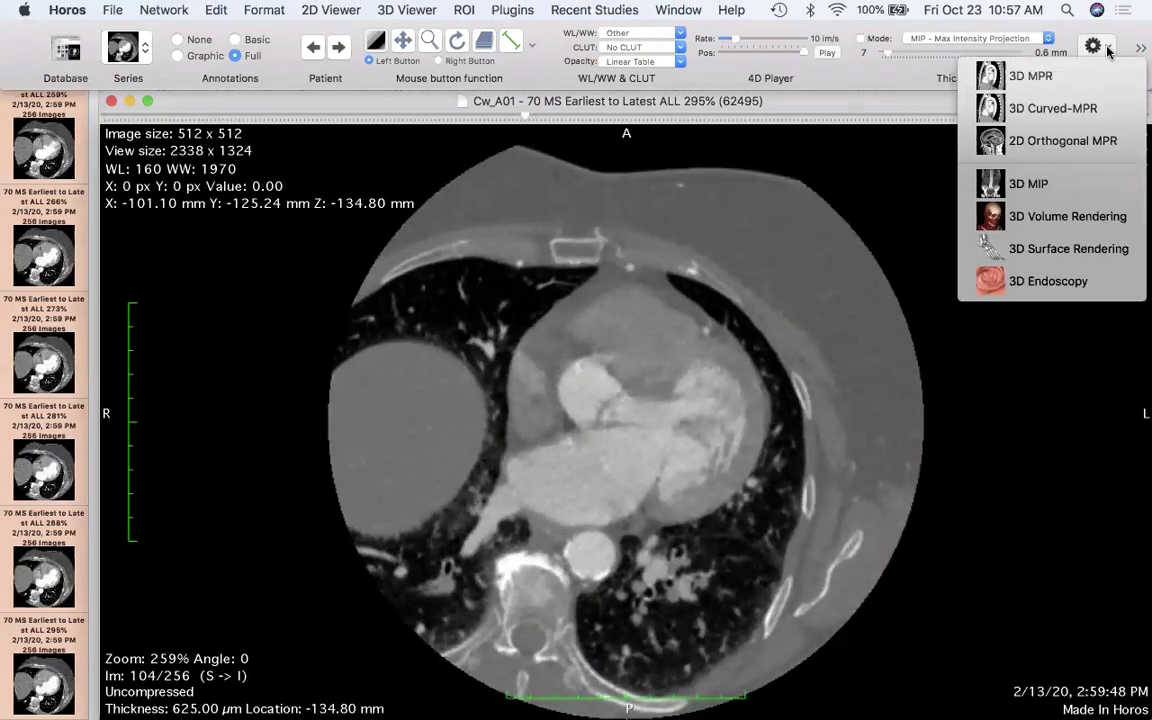
left_click(1067, 217)
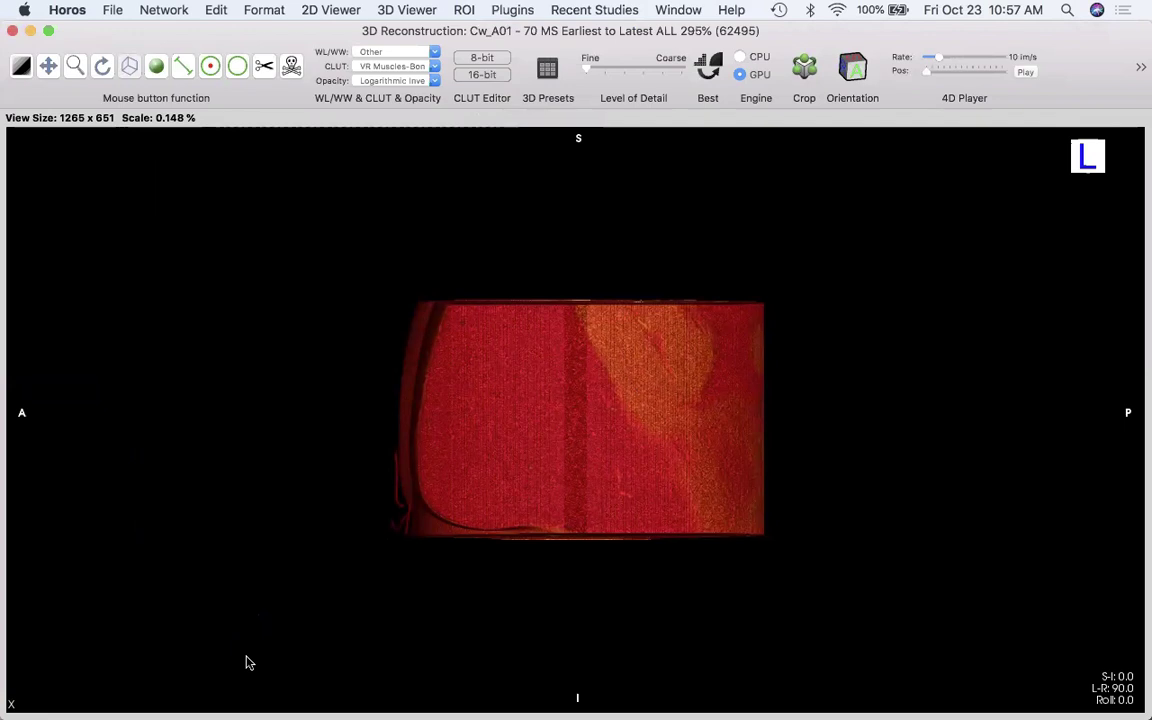
- Adjust the volume rendering to a window level of about 660 and width of about 647 to isolate the contrast-filled heart and vessels
left_click_drag(537, 424, 499, 399)
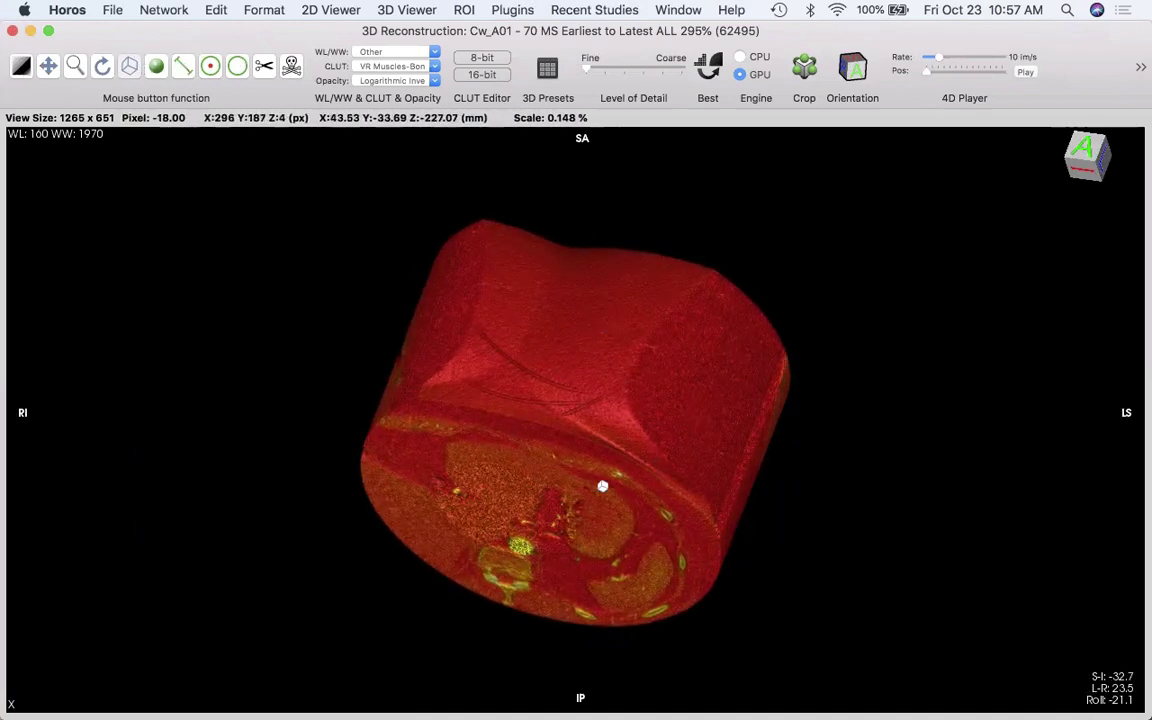
left_click(21, 66)
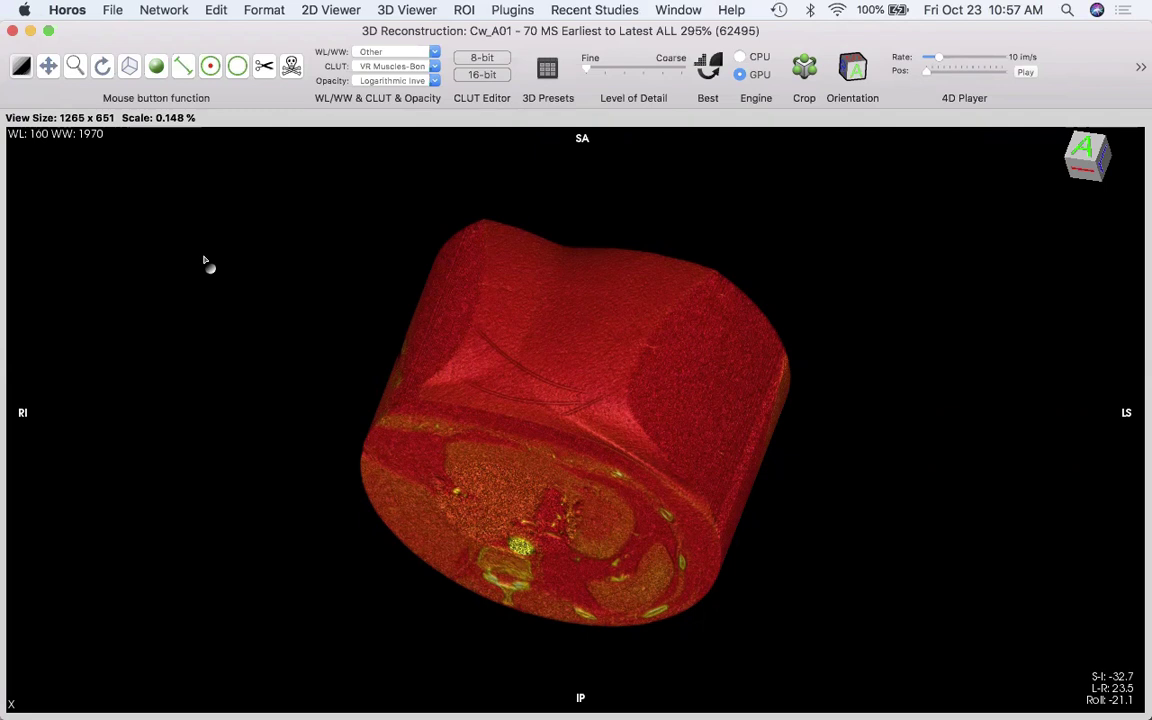
left_click_drag(204, 261, 213, 212)
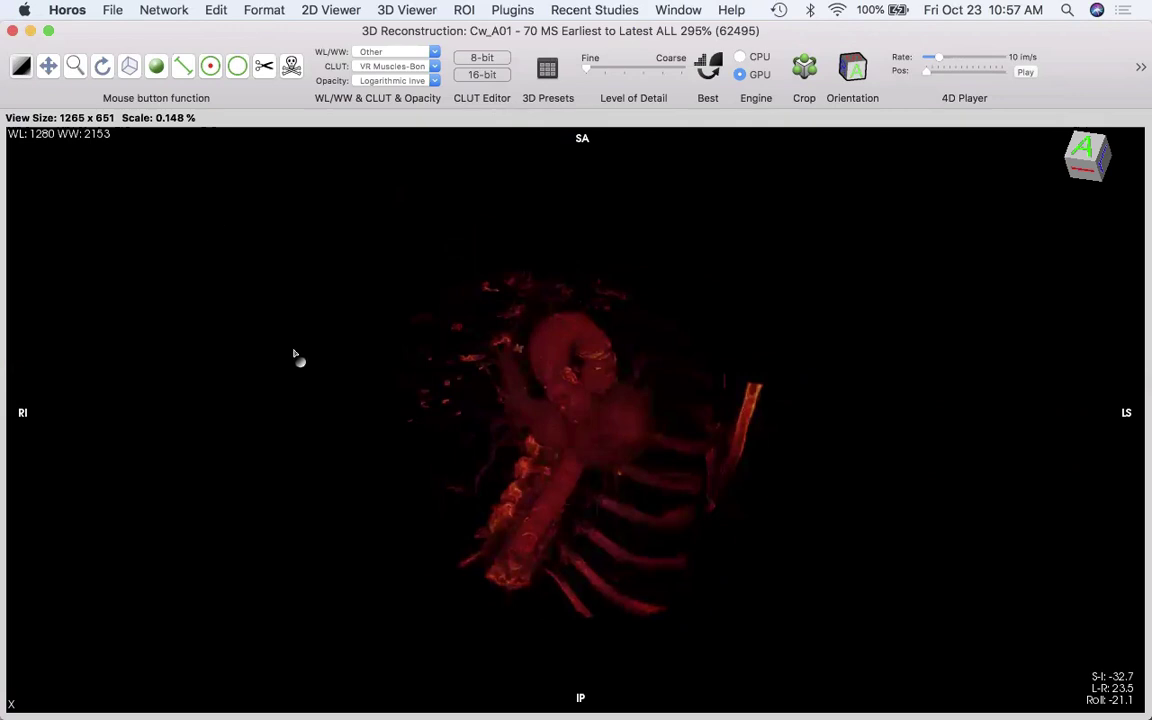
mouse_move(270, 398)
left_mouse_down()
mouse_move(248, 393)
mouse_move(420, 391)
mouse_move(279, 391)
left_mouse_up()
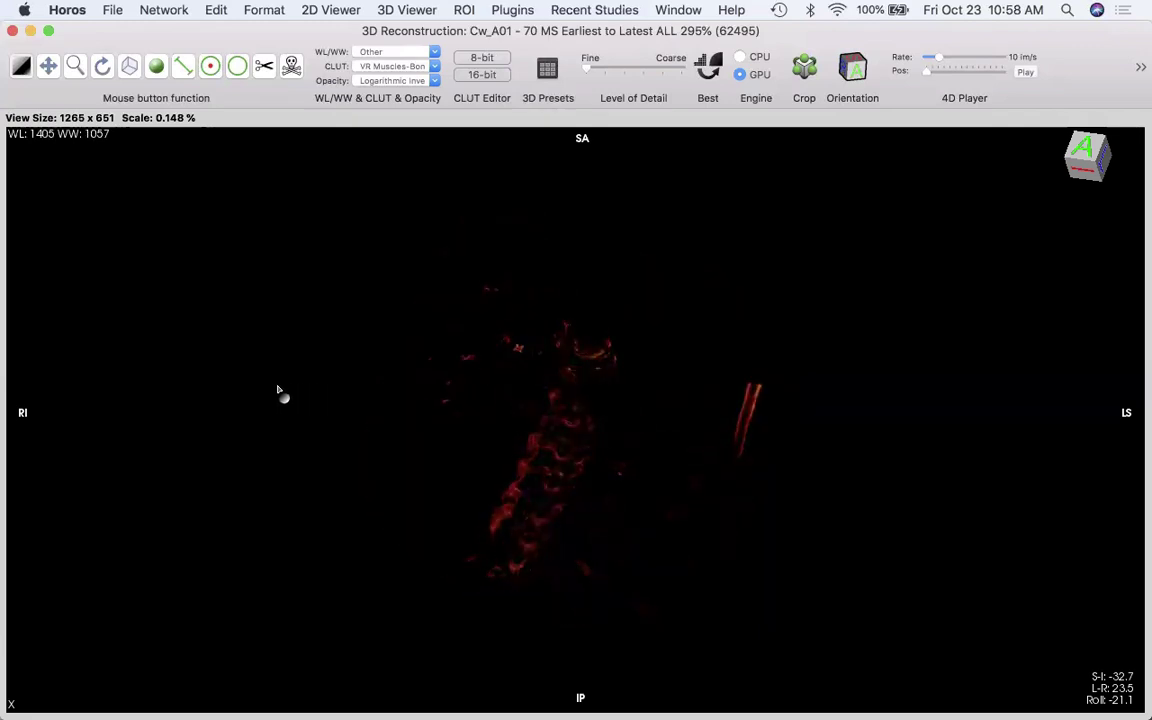
left_click_drag(311, 303, 271, 329)
left_click_drag(271, 332, 267, 334)
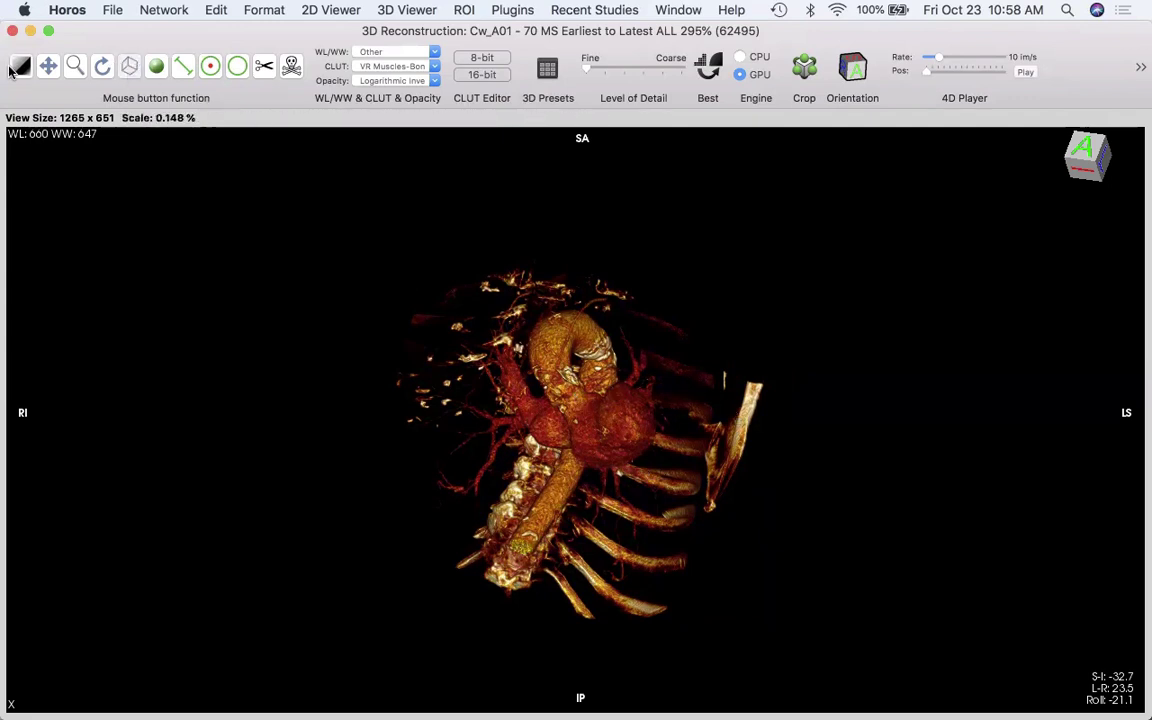
- Outline the heart and great vessels from an inferior view with the scissors and keep only the enclosed volume
left_click(46, 66)
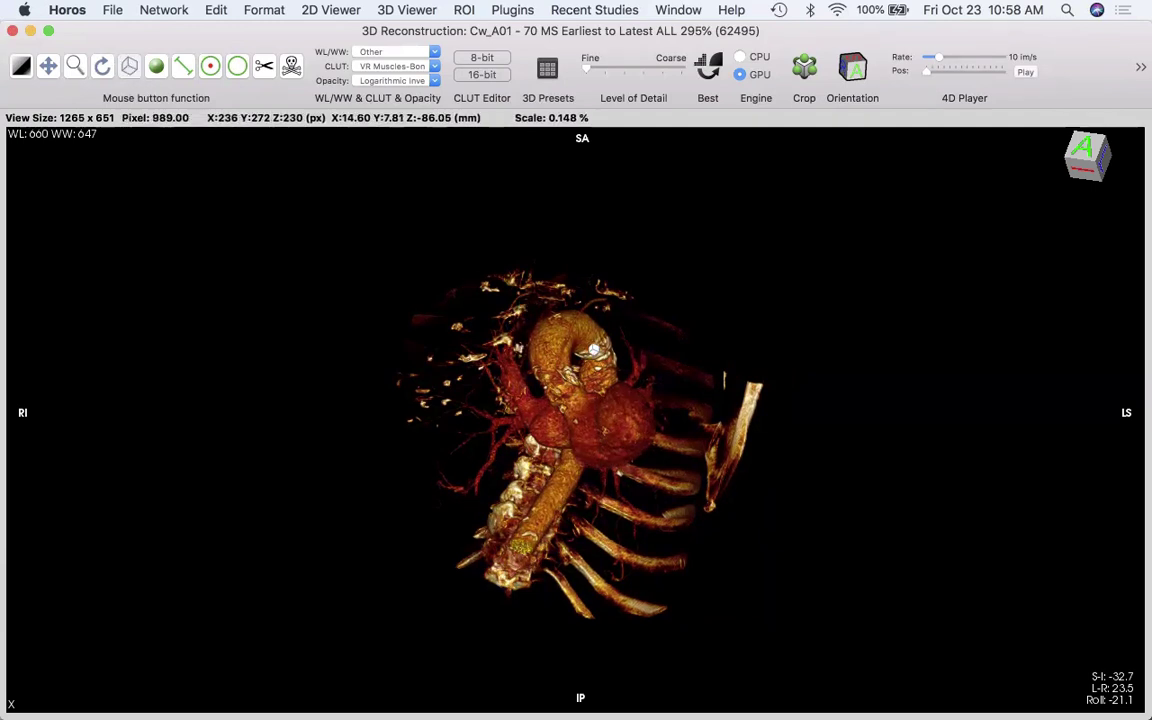
left_click_drag(584, 349, 616, 342)
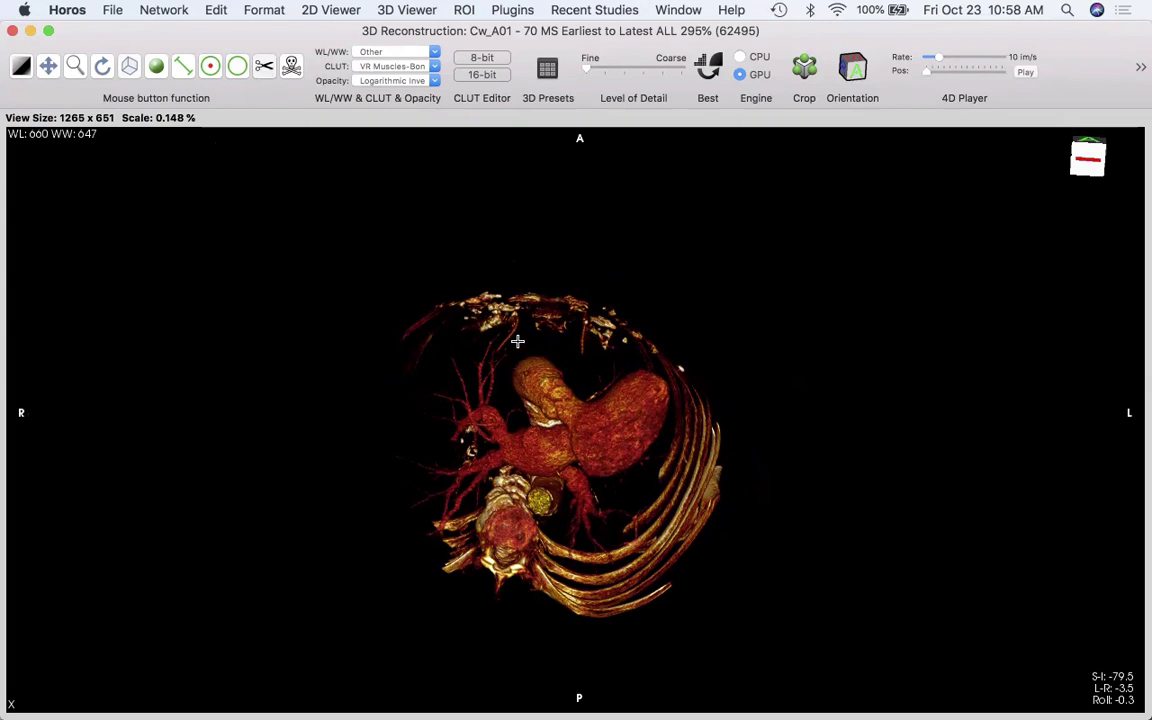
mouse_move(536, 337)
left_mouse_down()
mouse_move(617, 339)
mouse_move(665, 369)
mouse_move(674, 391)
mouse_move(657, 442)
mouse_move(618, 495)
mouse_move(576, 517)
mouse_move(486, 456)
mouse_move(497, 362)
left_mouse_up()
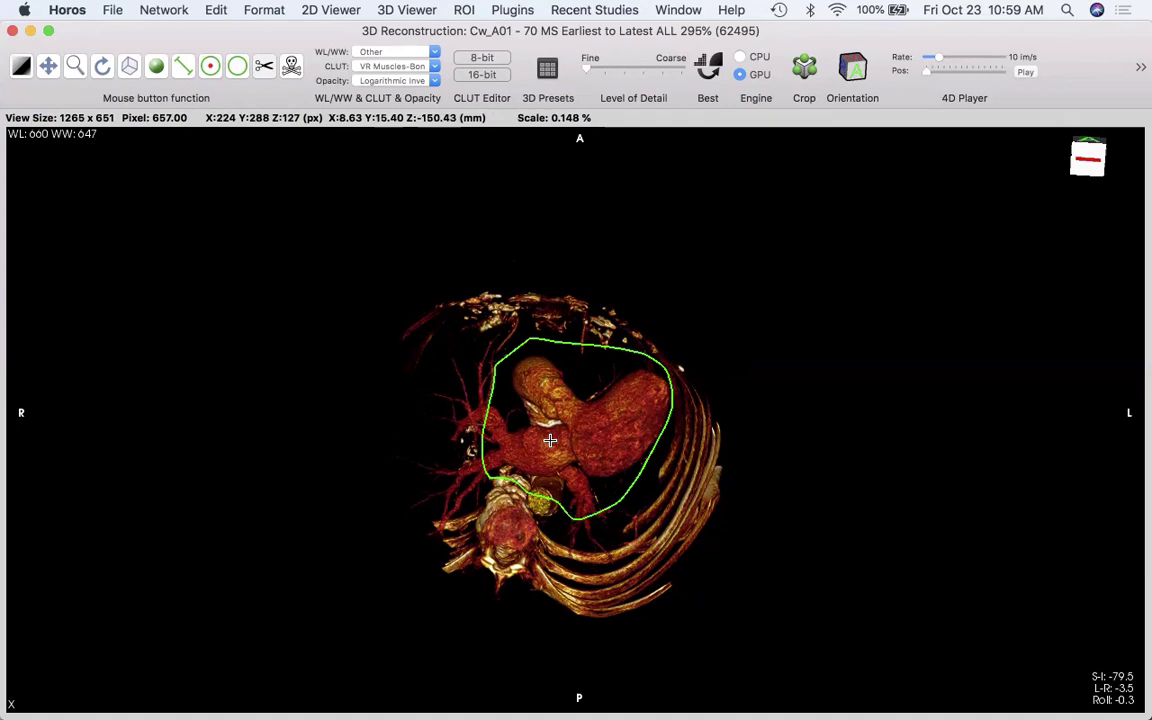
key("Return")
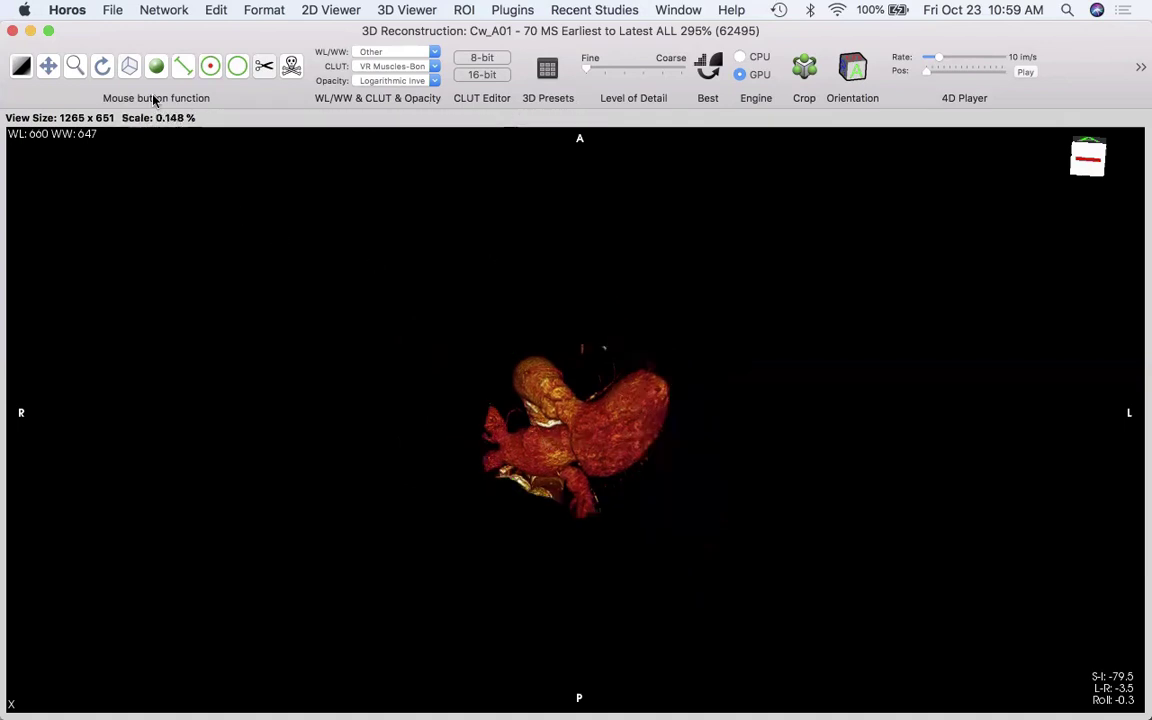
- Set the isolated heart rendering to a window level of about 432 and width of about 447 to bring out the coronary arteries
left_click(128, 65)
left_click_drag(571, 386, 553, 578)
left_click_drag(582, 329, 573, 427)
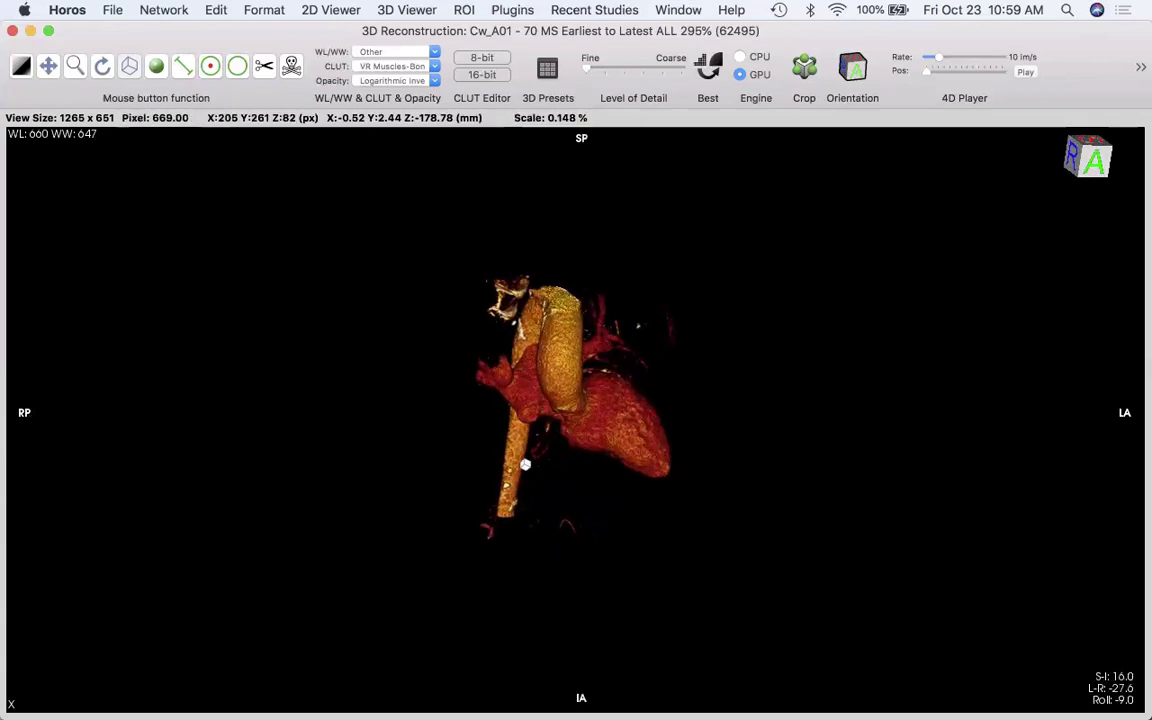
left_click(72, 63)
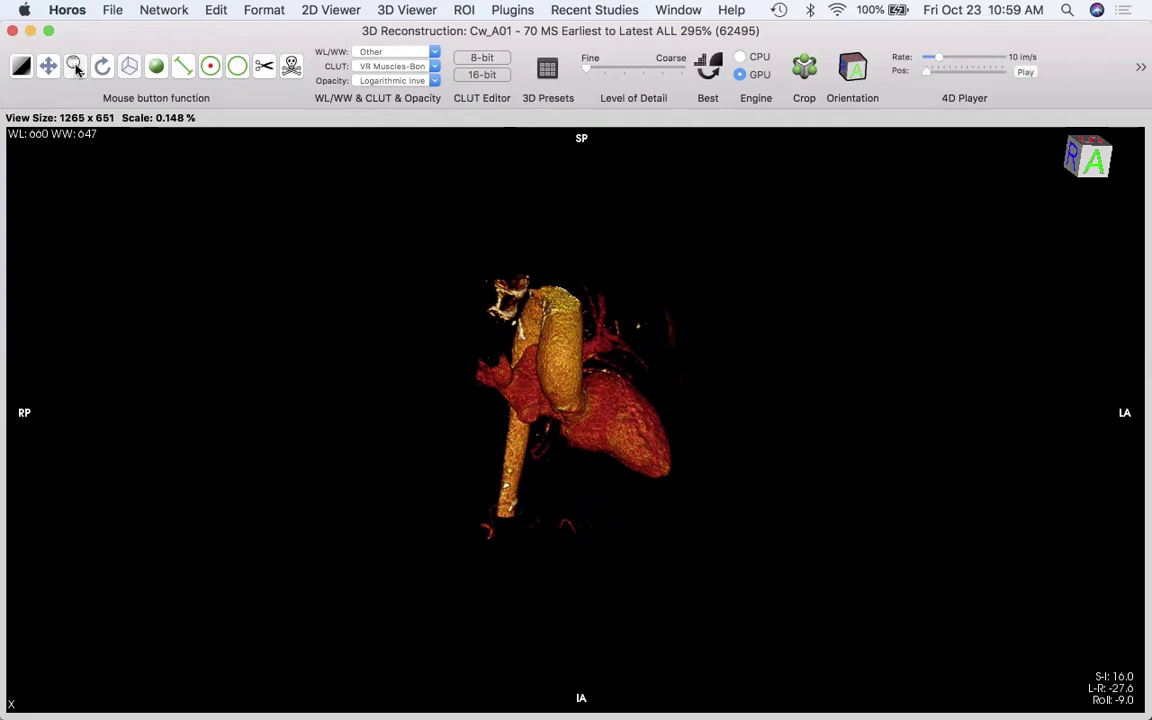
left_click_drag(577, 384, 212, 234)
left_click(129, 65)
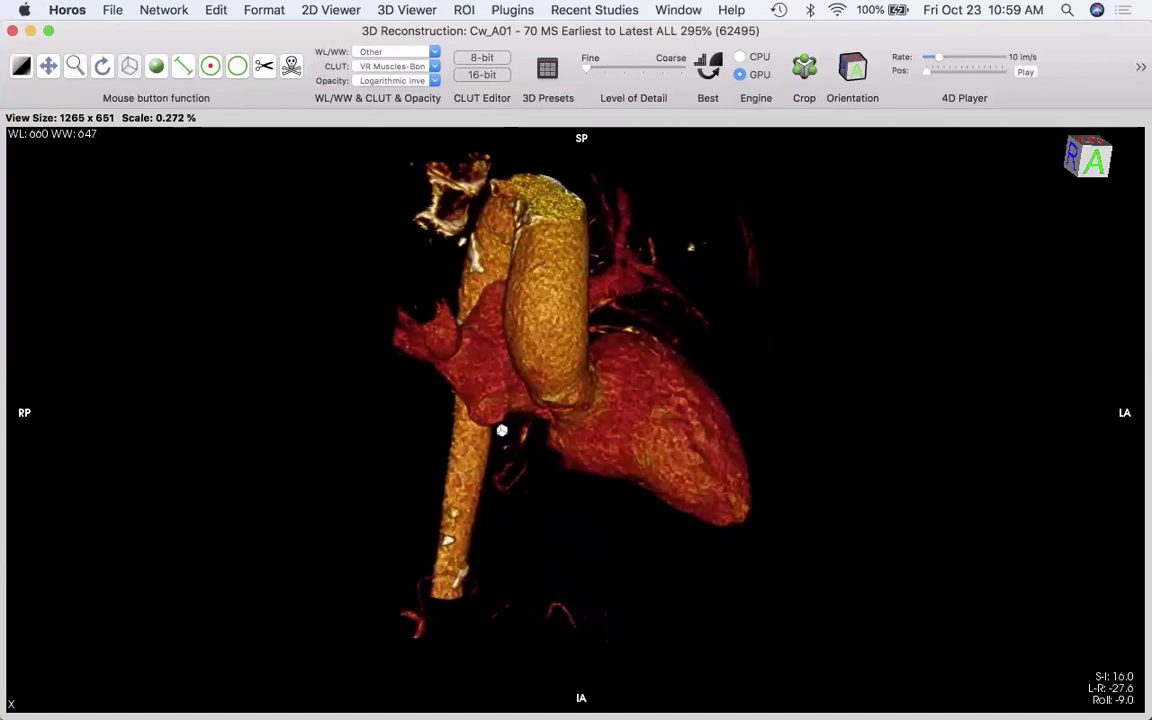
left_click_drag(599, 345, 522, 347)
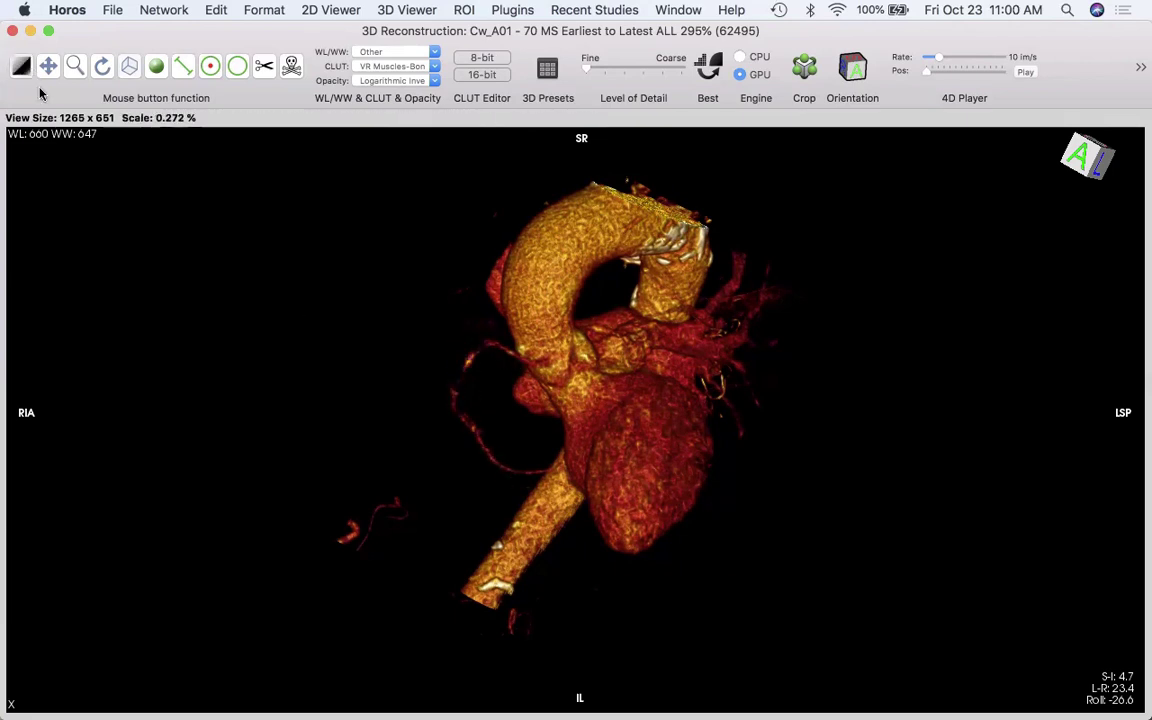
left_click_drag(370, 394, 352, 432)
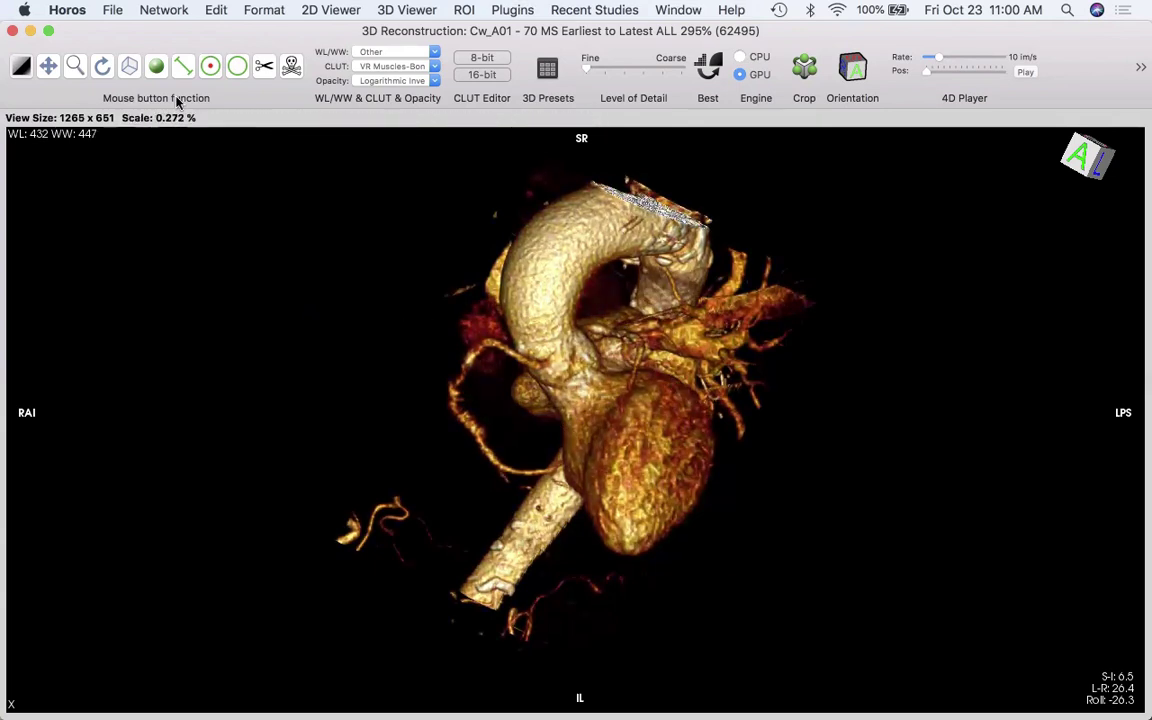
- Outline the descending aorta beside the heart with the scissors and remove the enclosed part from the volume
left_click(129, 66)
left_click_drag(602, 406, 797, 334)
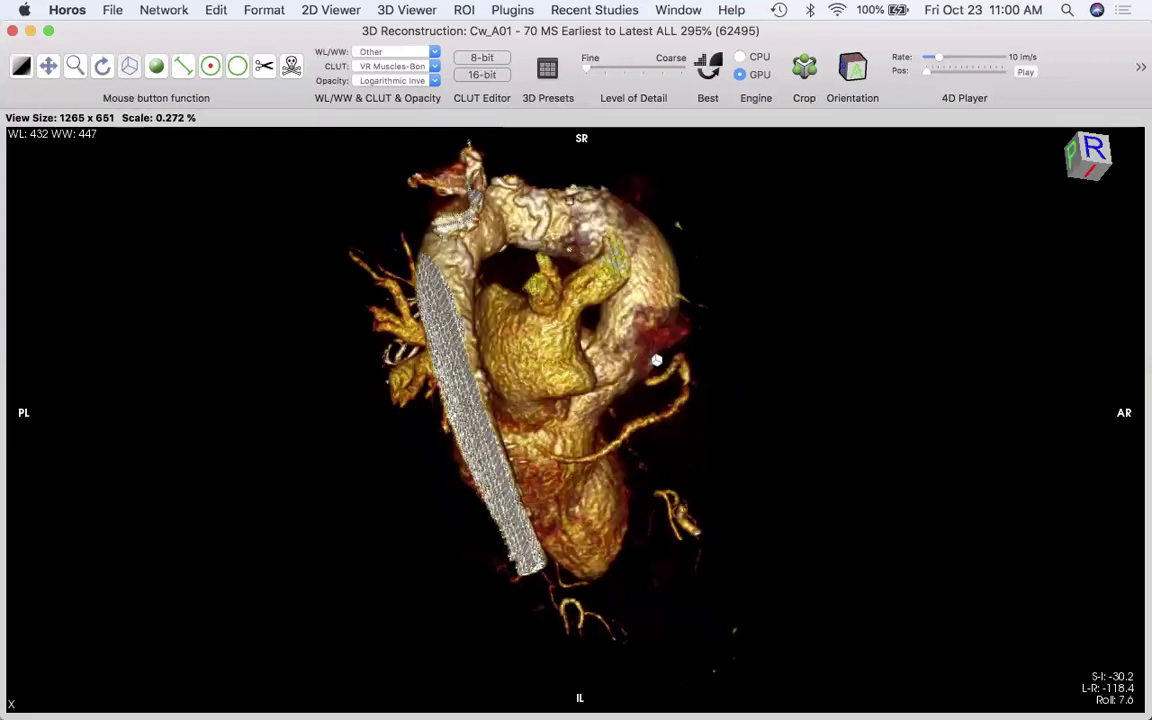
left_click_drag(619, 362, 473, 216)
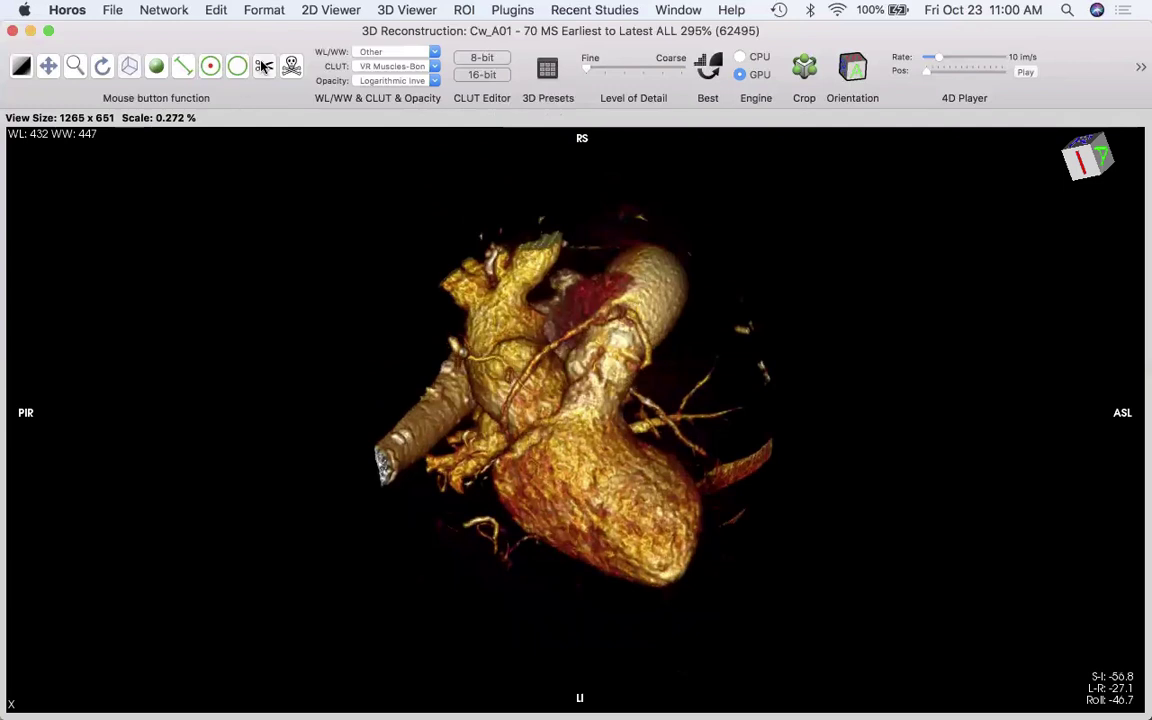
left_click(462, 427)
left_click(481, 493)
left_click(353, 506)
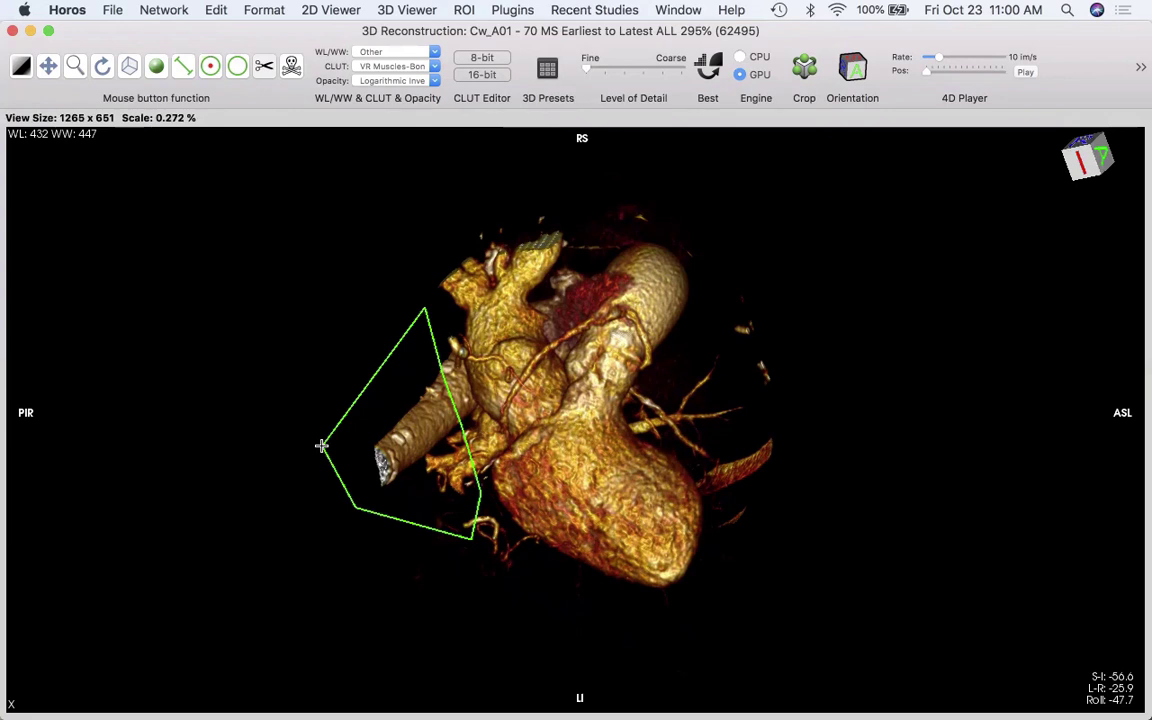
key("Delete")
- Play the 4D volume rendering through the cardiac cycle, stop it, and go to a phase near the middle of the cycle
left_click(127, 66)
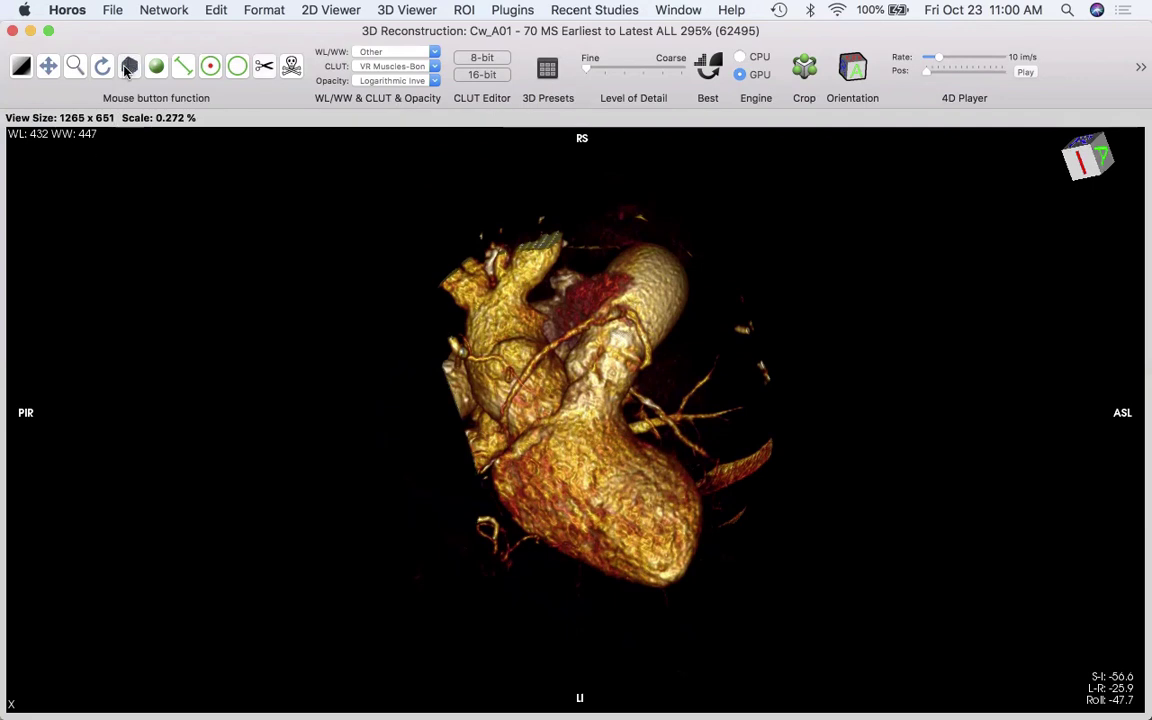
left_click_drag(582, 398, 734, 261)
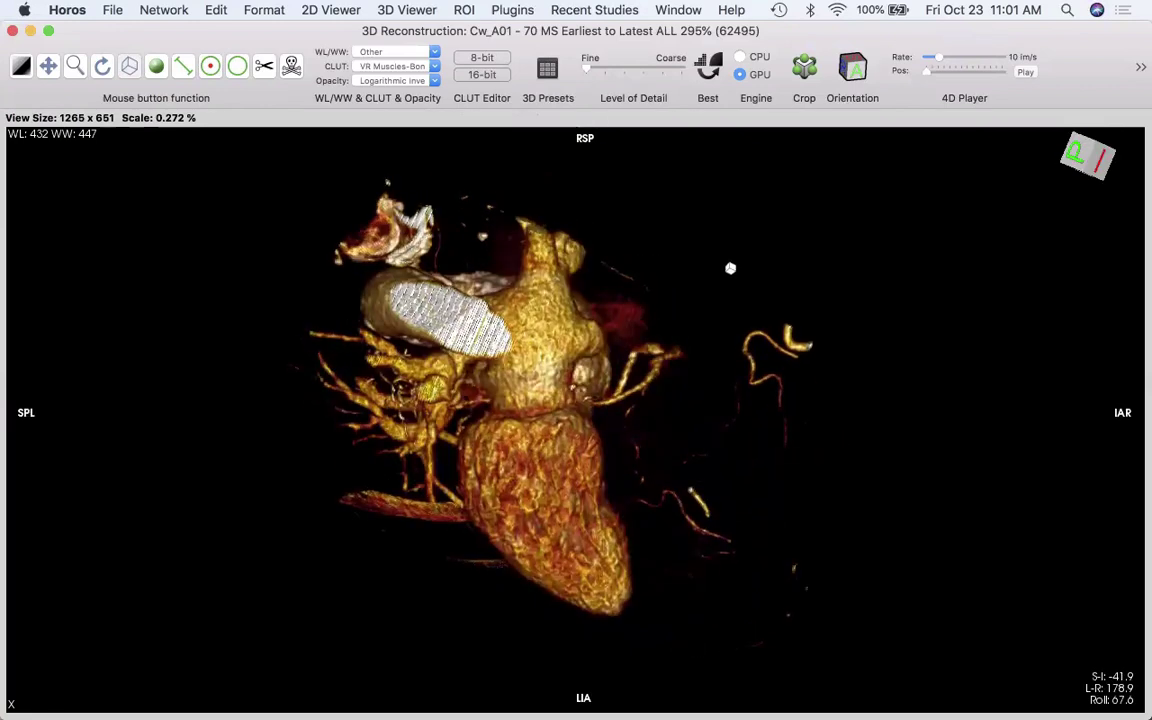
left_click(1024, 71)
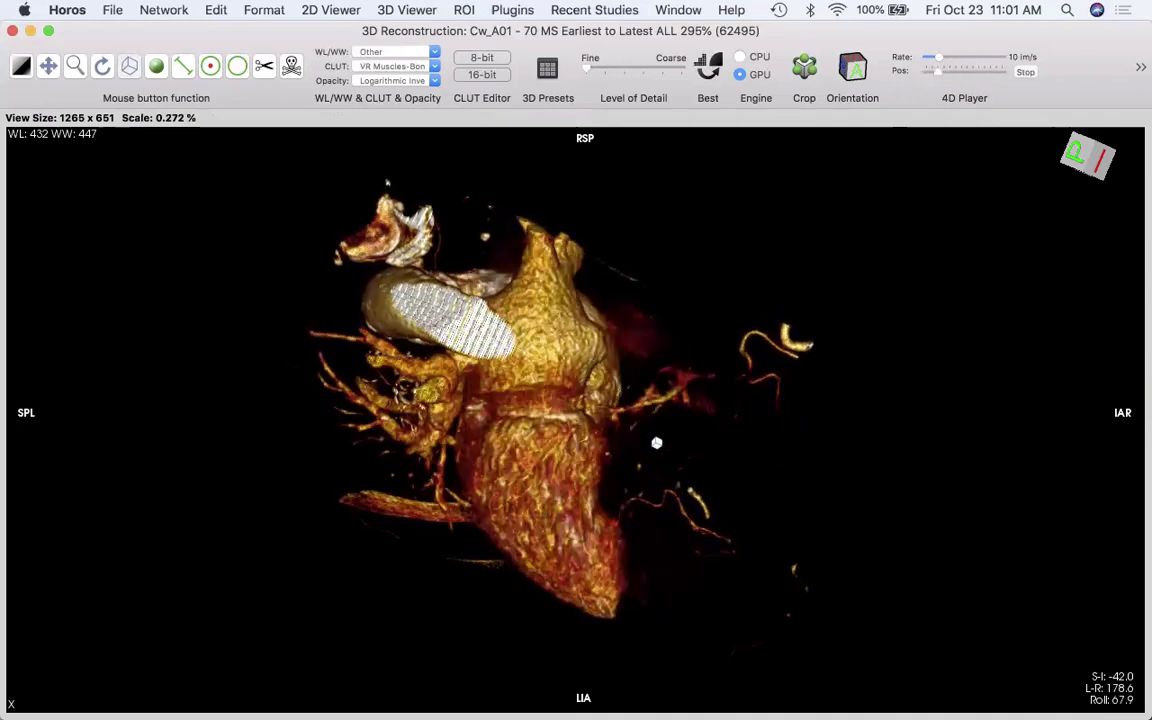
left_click(1024, 73)
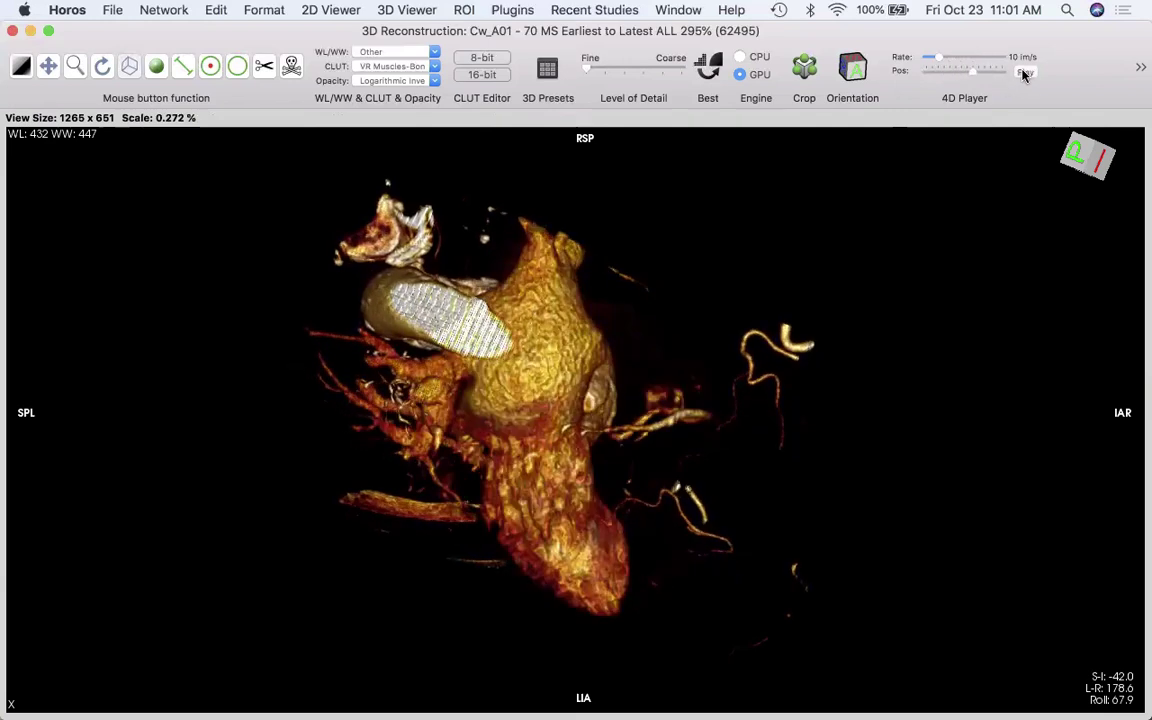
left_click(963, 70)
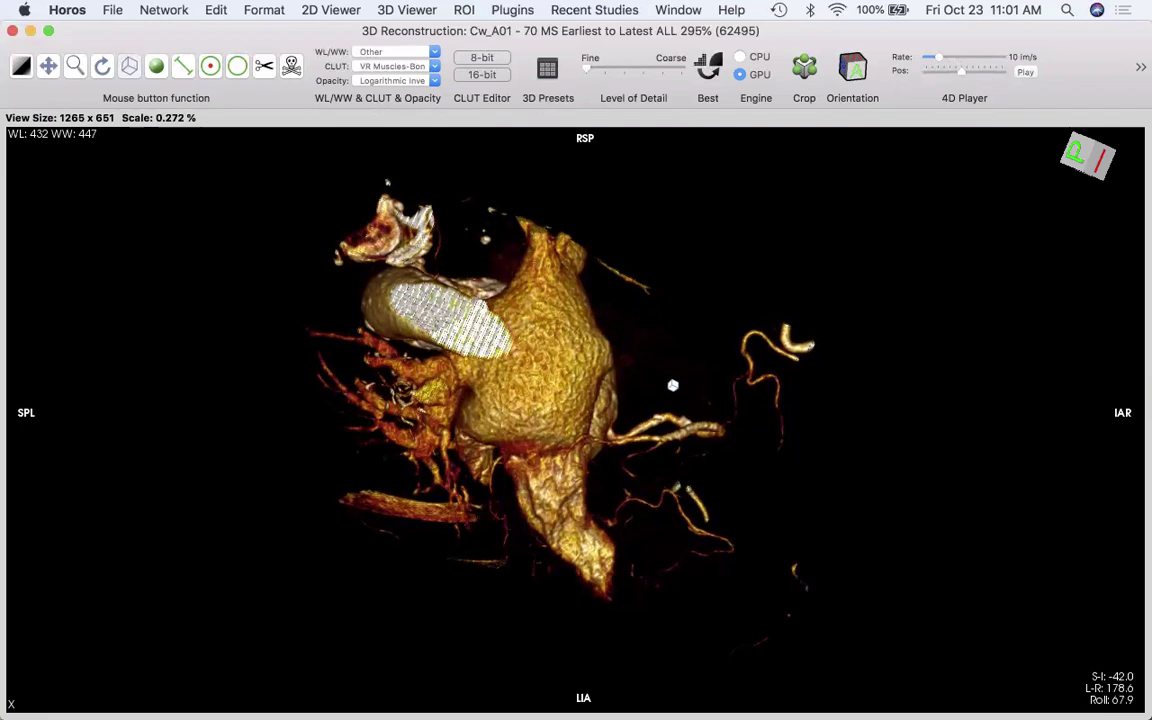
- Examine the course of the coronary arteries around the heart from several angles in the selected phase
left_click_drag(625, 500, 712, 376)
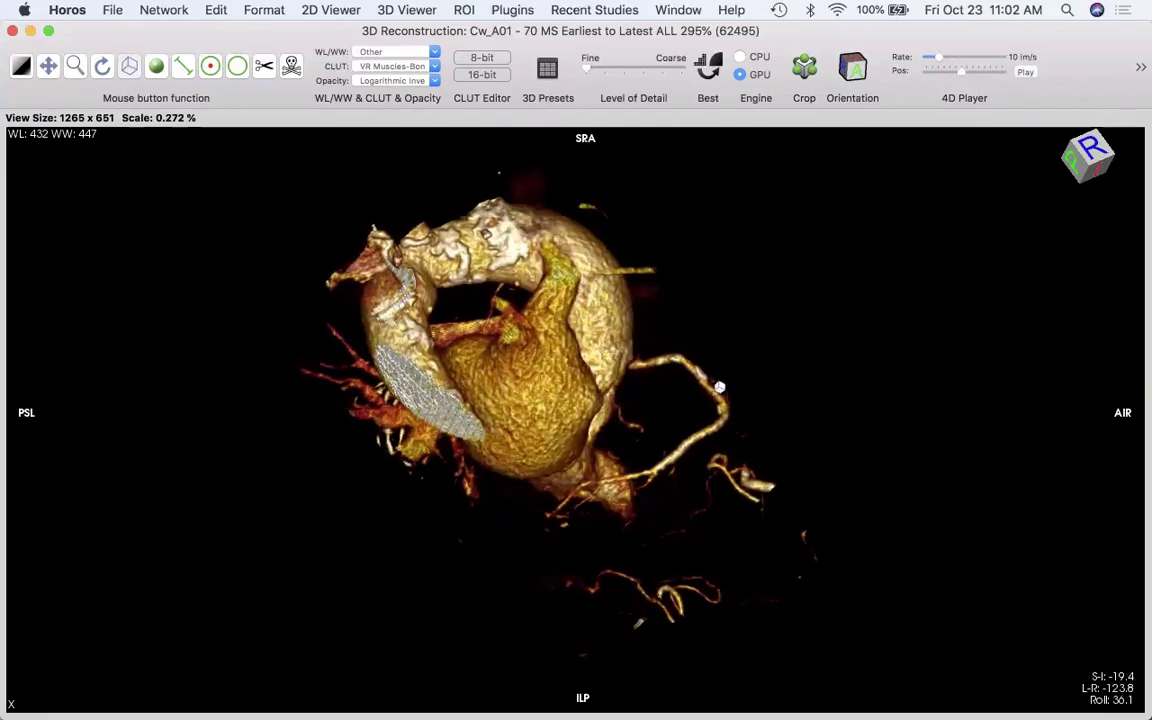
left_click_drag(699, 455, 707, 380)
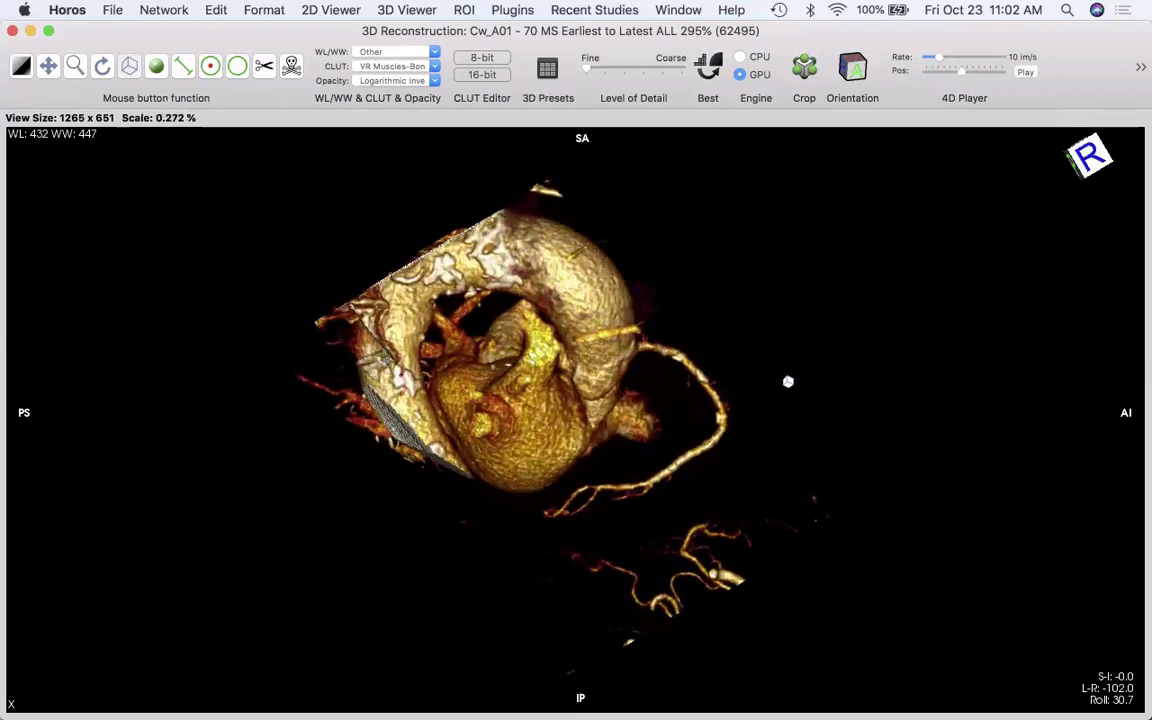
left_click_drag(788, 381, 228, 405)
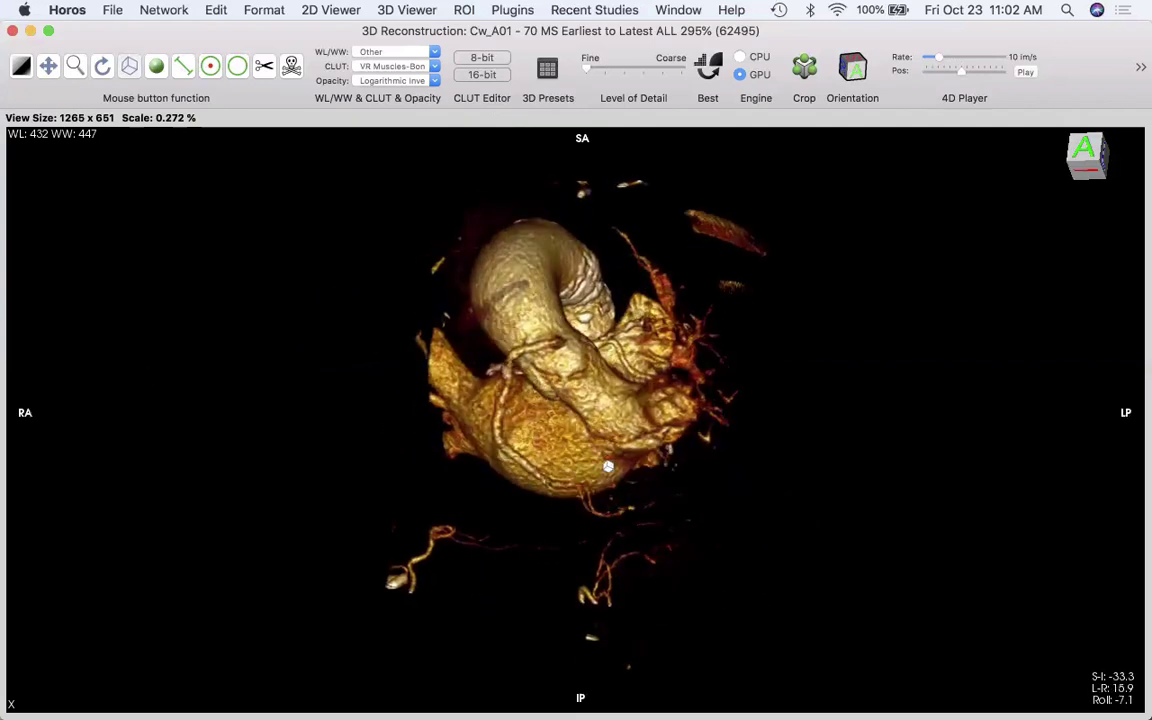
left_click_drag(494, 497, 768, 322)
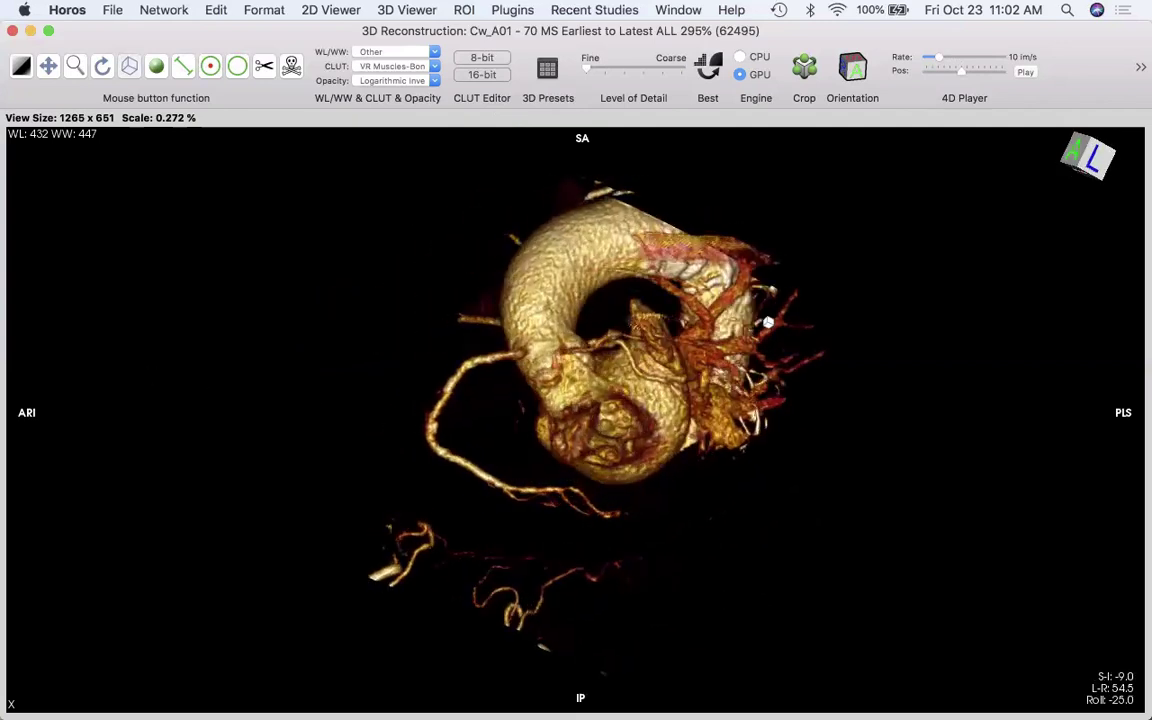
left_click_drag(764, 379, 779, 497)
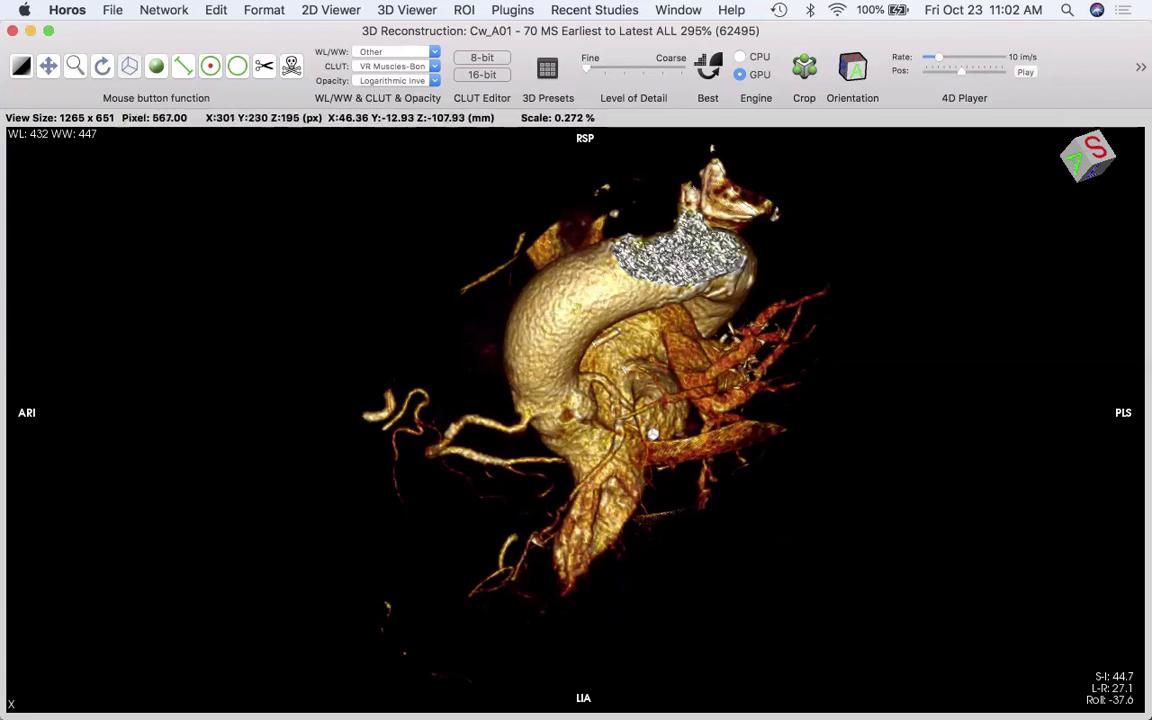
left_click_drag(537, 453, 513, 449)
left_click_drag(642, 432, 692, 471)
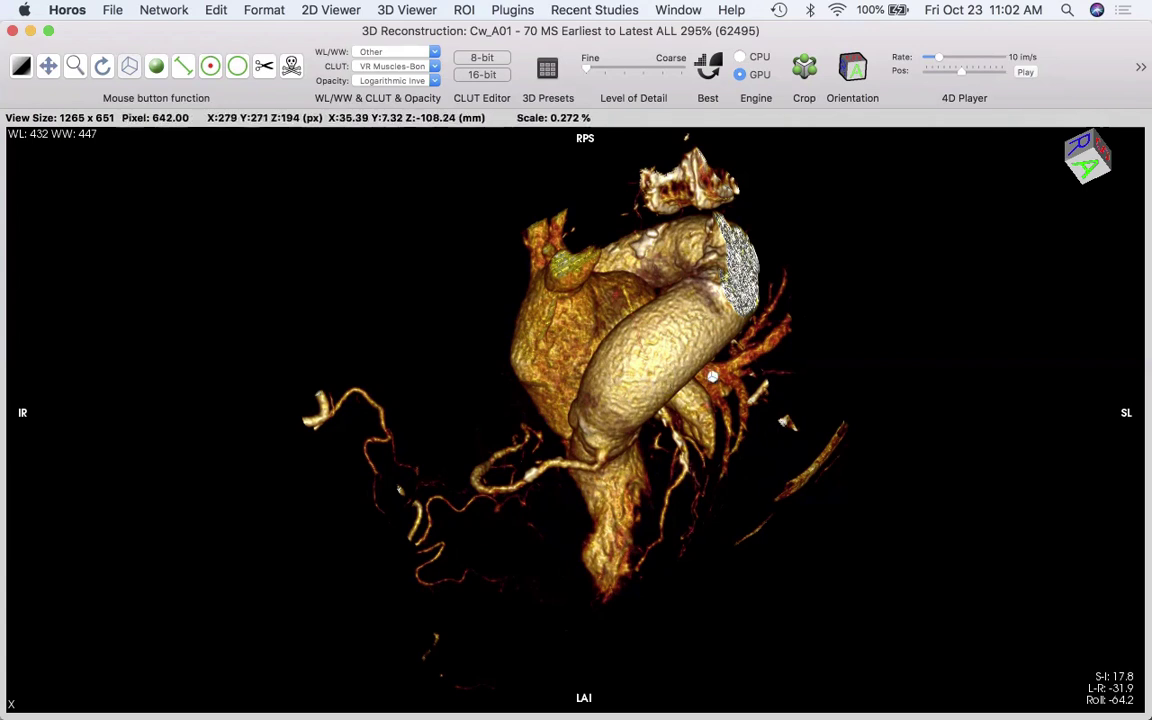
- Export the temporal series as the JPEG QuickTime movie Cw_A01_test_movie1.mov in the Cw_A01 folder, with a frame rate of 14 im/s
left_click(1140, 68)
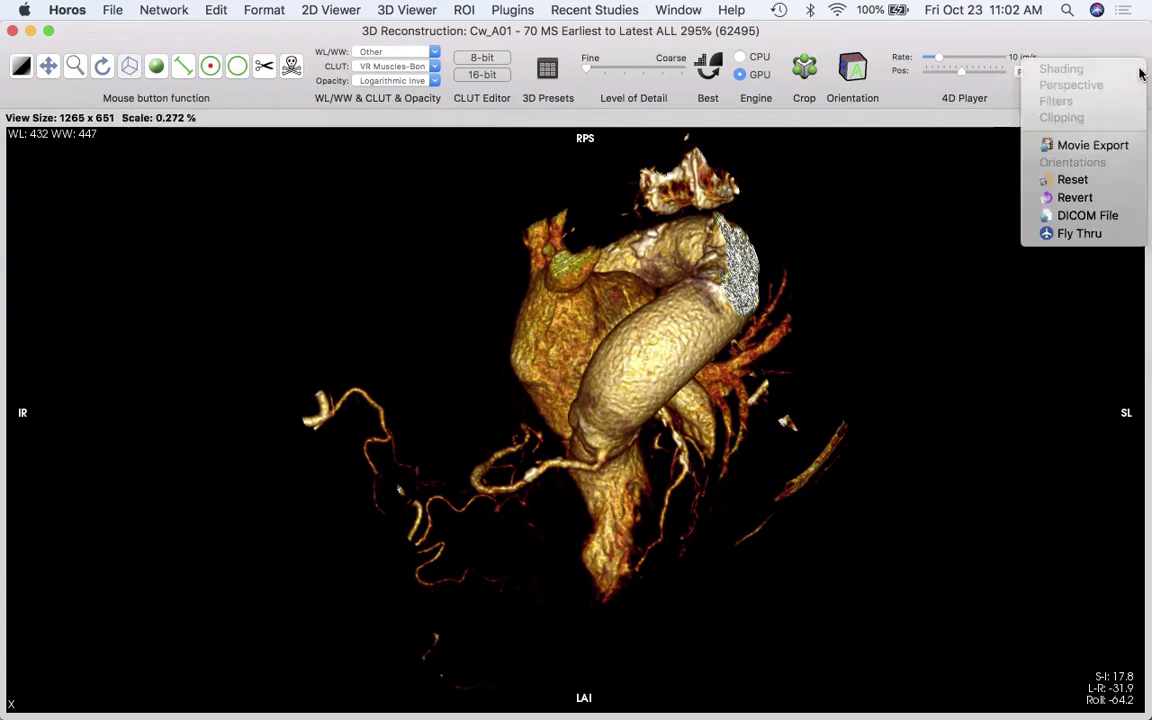
left_click(1093, 146)
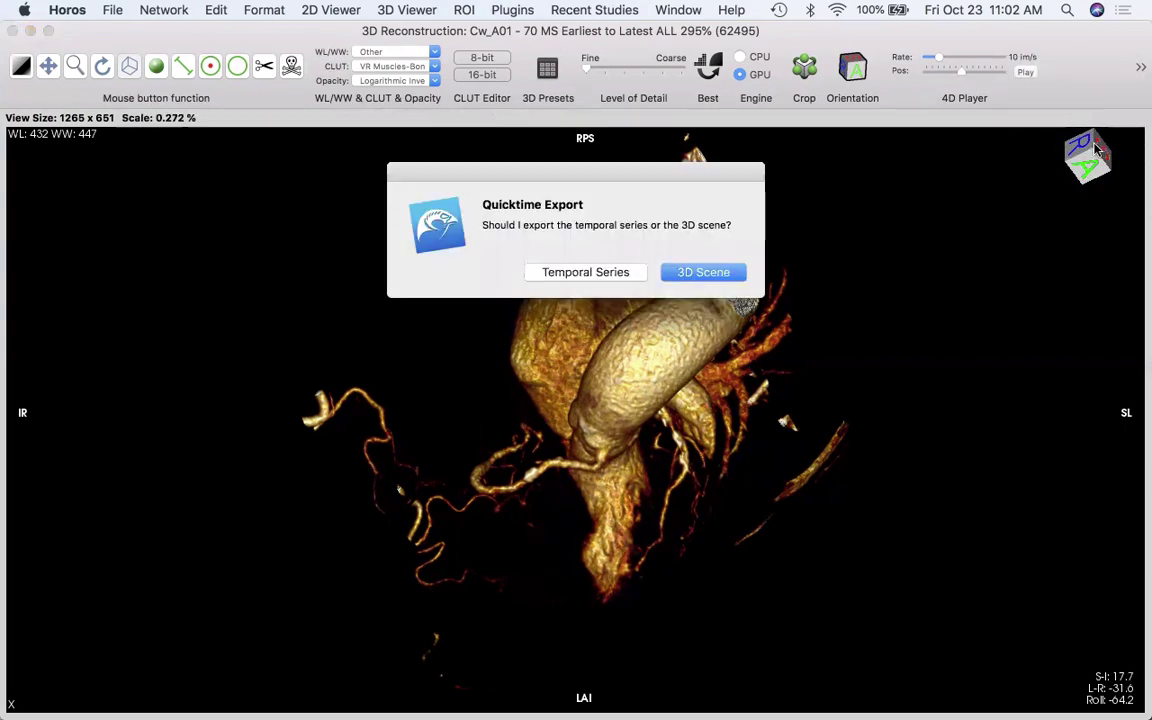
left_click(606, 273)
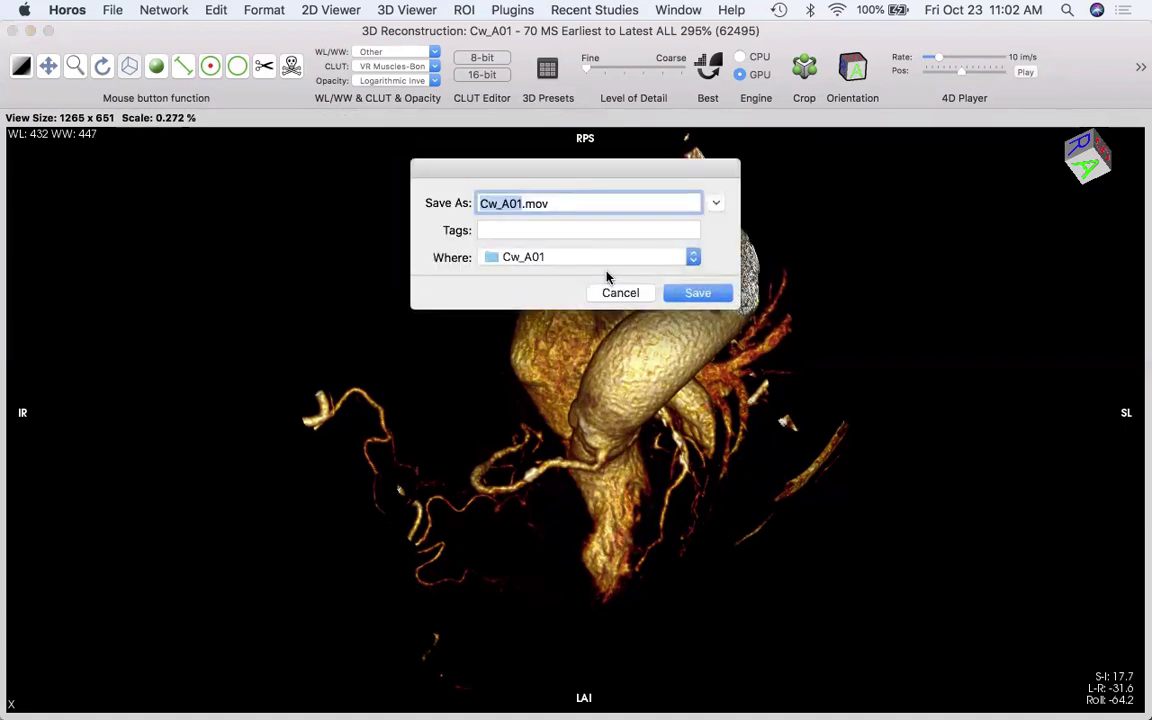
left_click(520, 206)
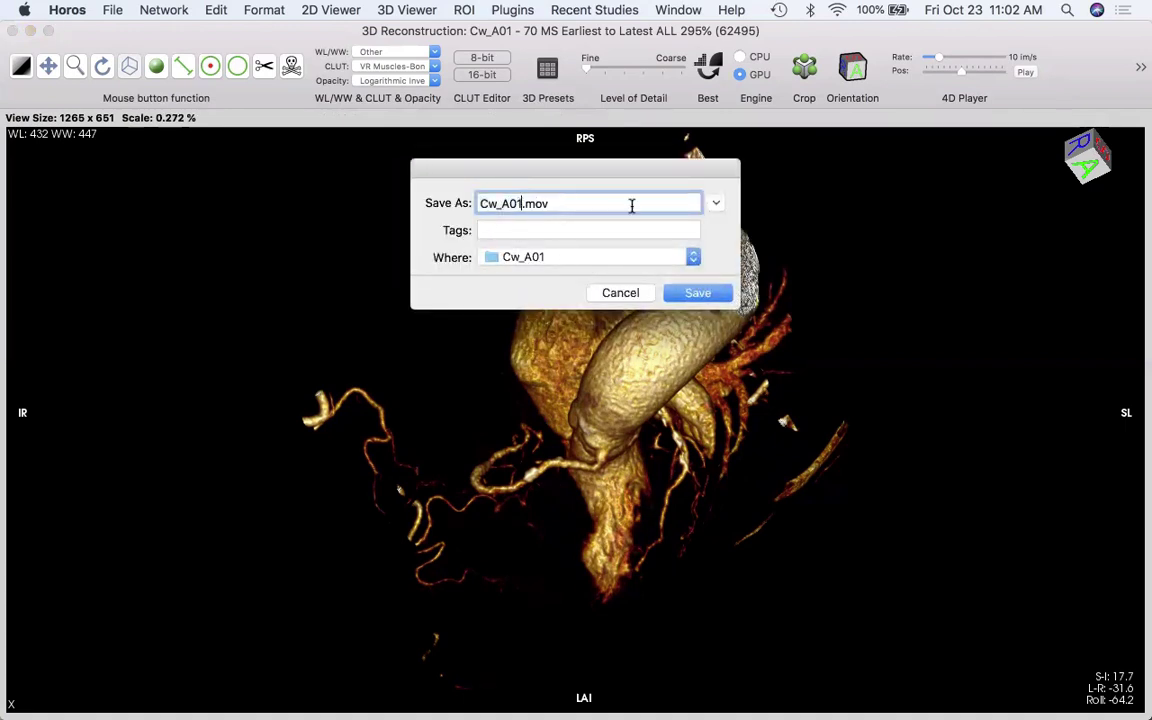
type("_test_movie1")
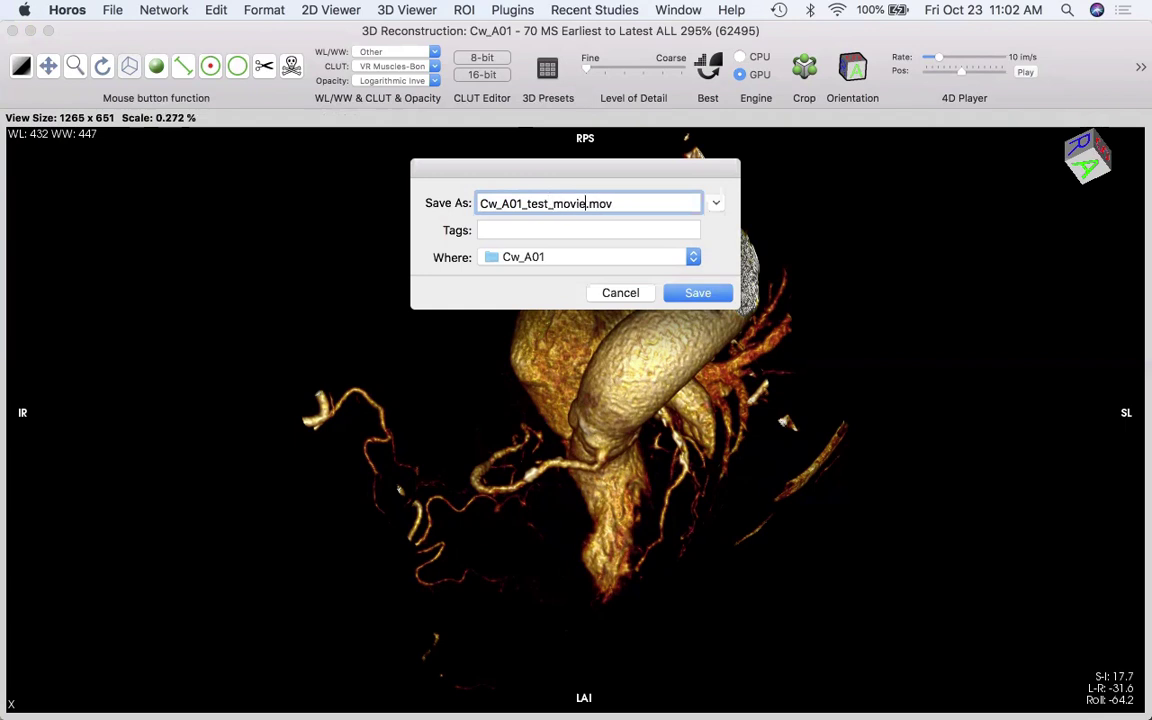
left_click(716, 205)
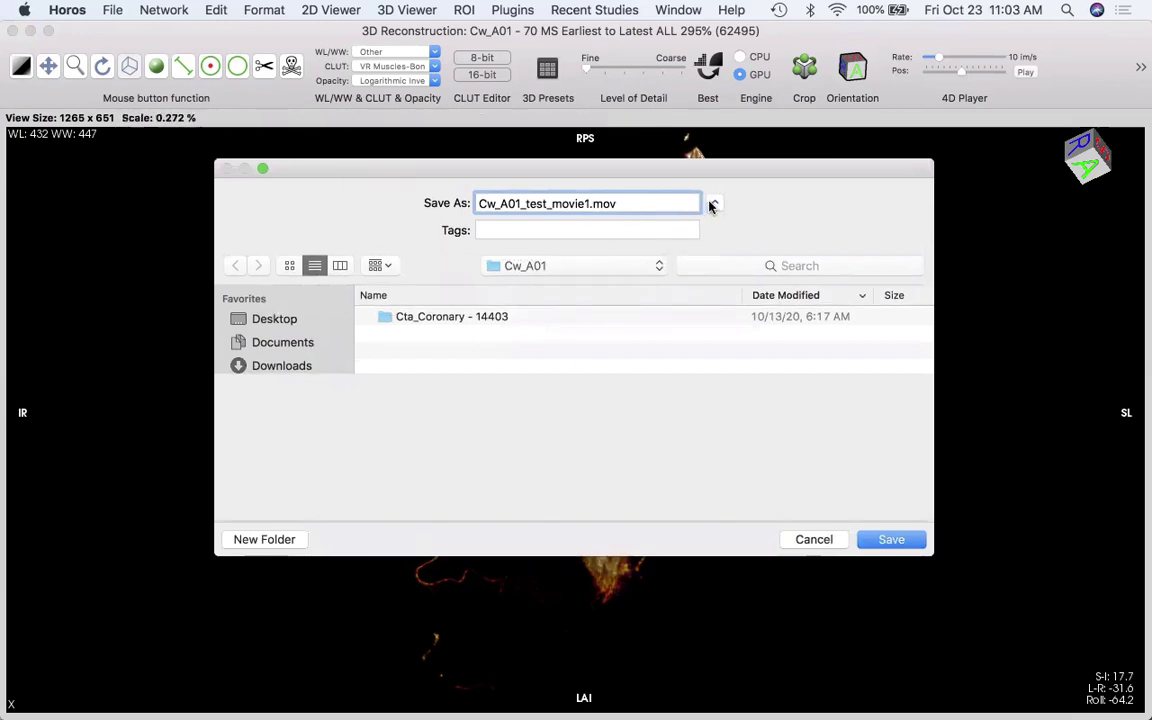
left_click(712, 205)
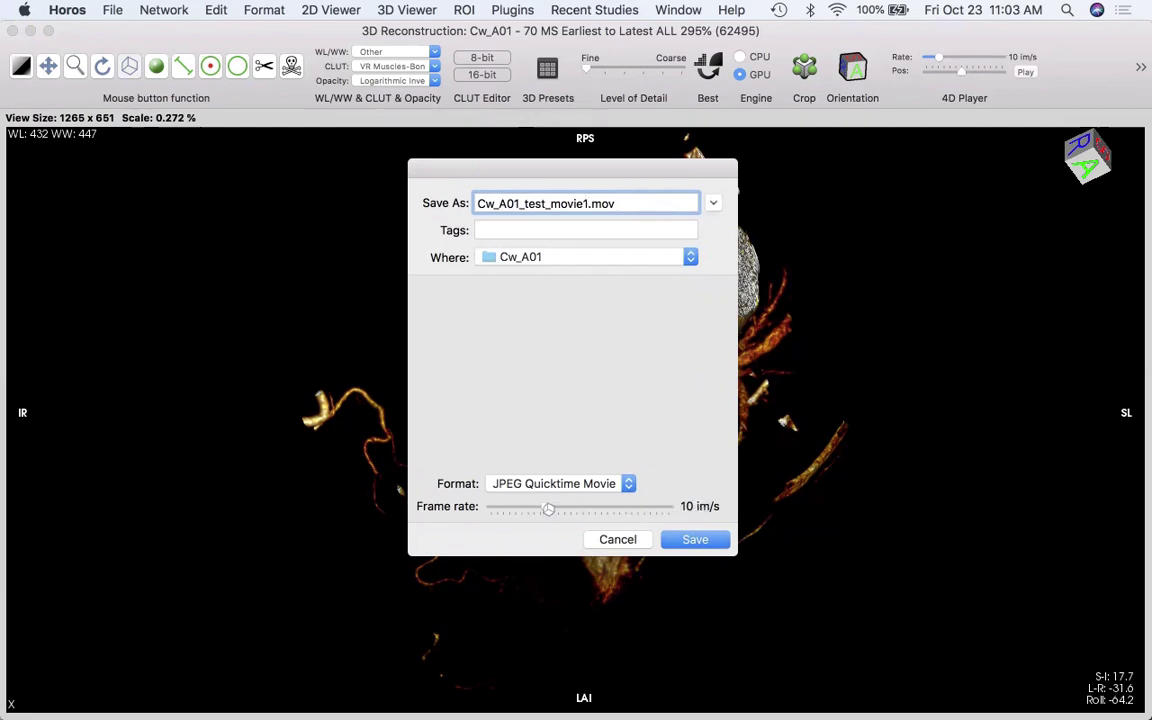
left_click_drag(550, 507, 568, 507)
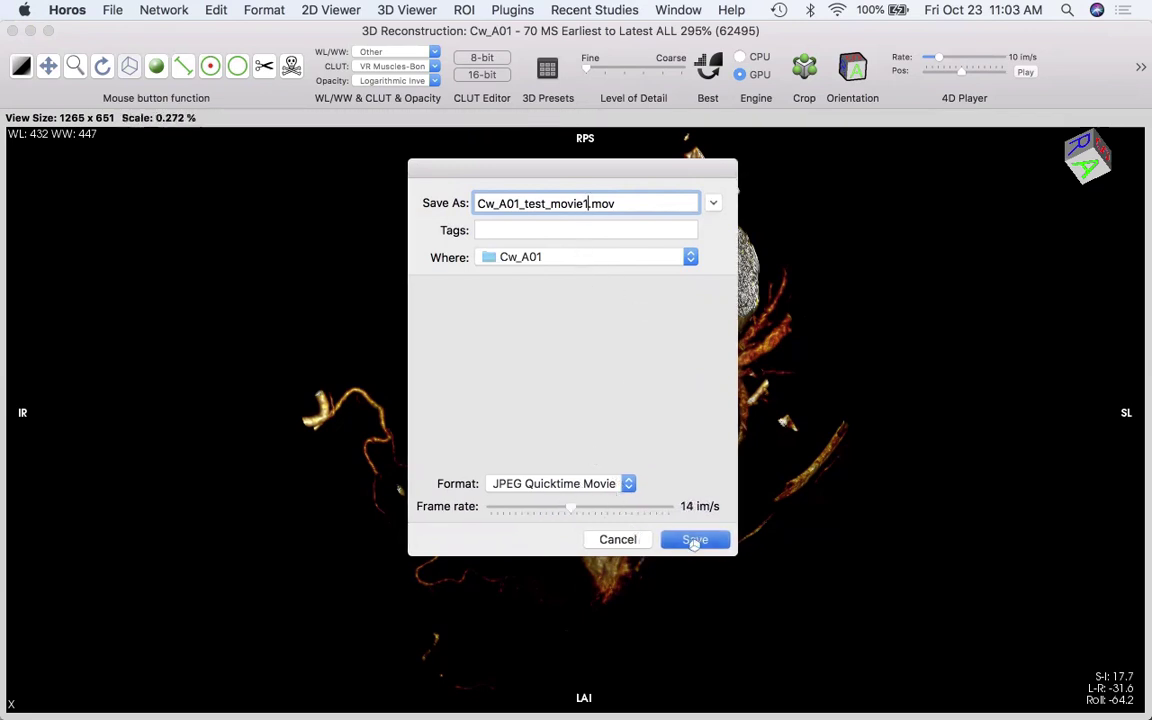
left_click(694, 540)
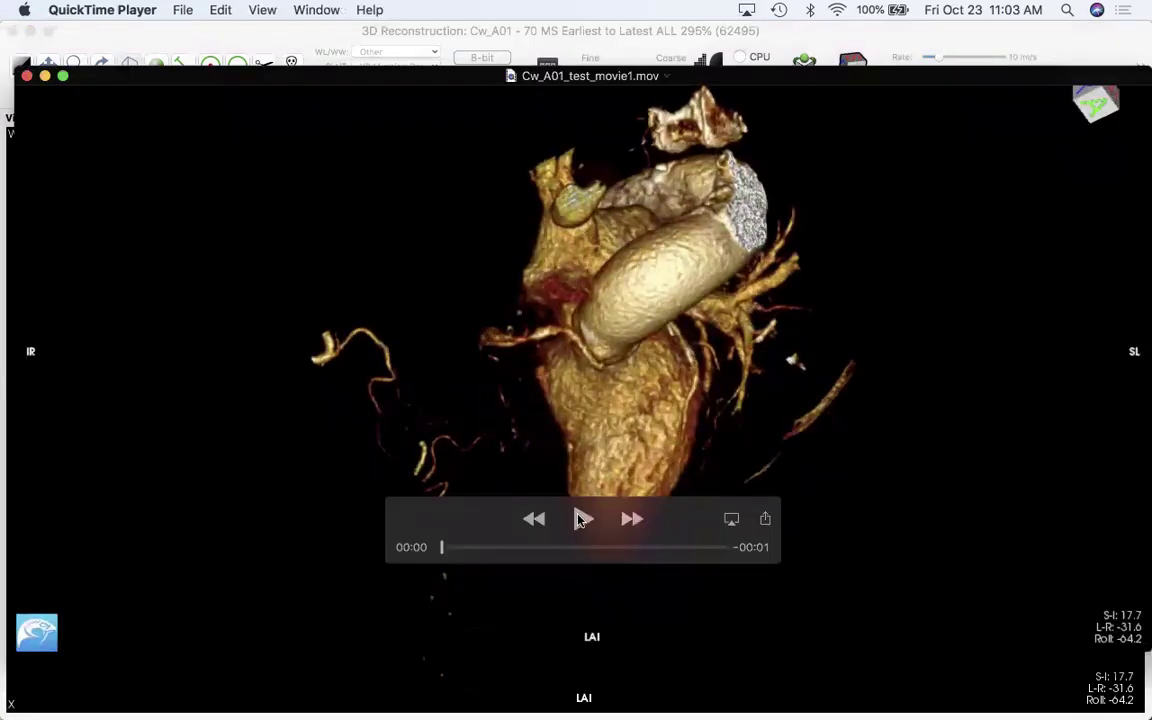
- Play the exported beating-heart movie in QuickTime Player several times to check it
left_click(579, 519)
left_click_drag(663, 530, 419, 619)
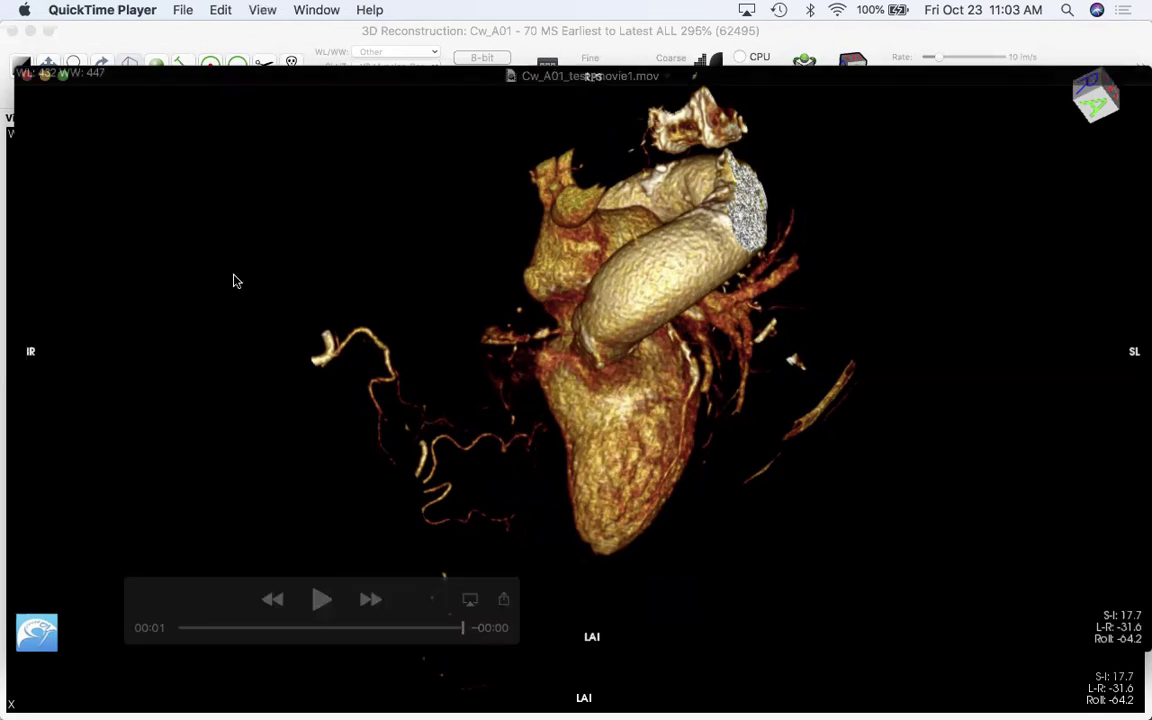
left_click(318, 604)
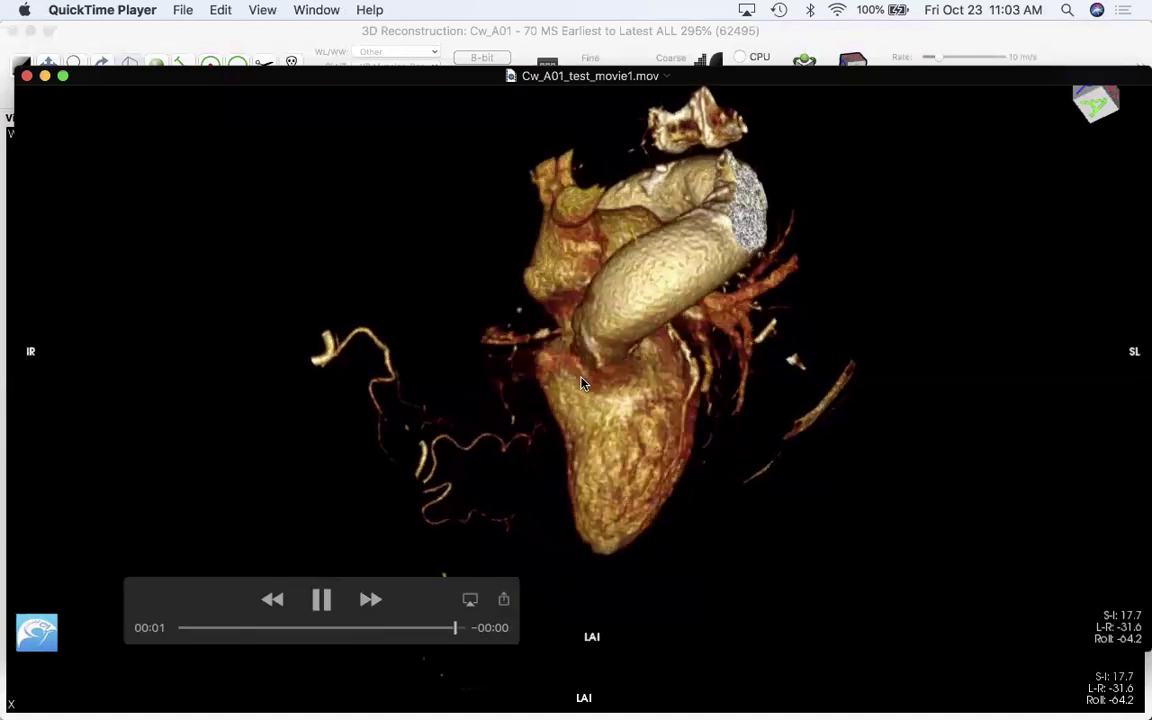
left_click(321, 599)
- Close the movie and the 3D reconstruction window to return to the 2D viewer in Horos
left_click(27, 77)
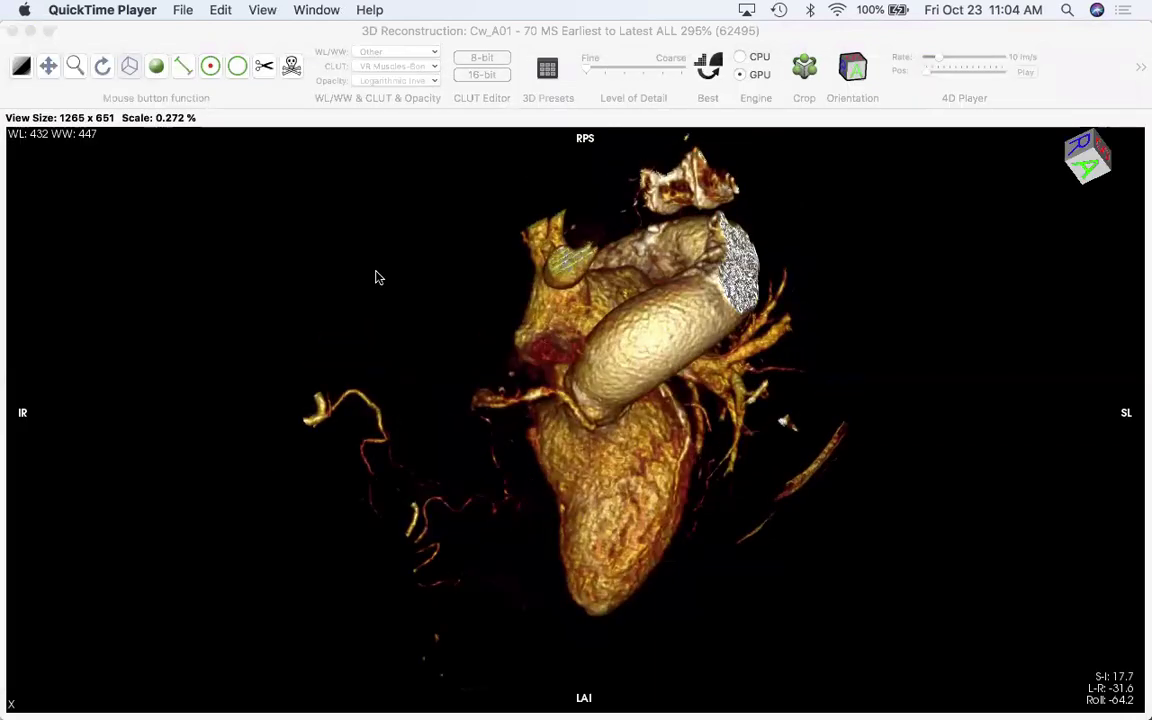
left_click(248, 238)
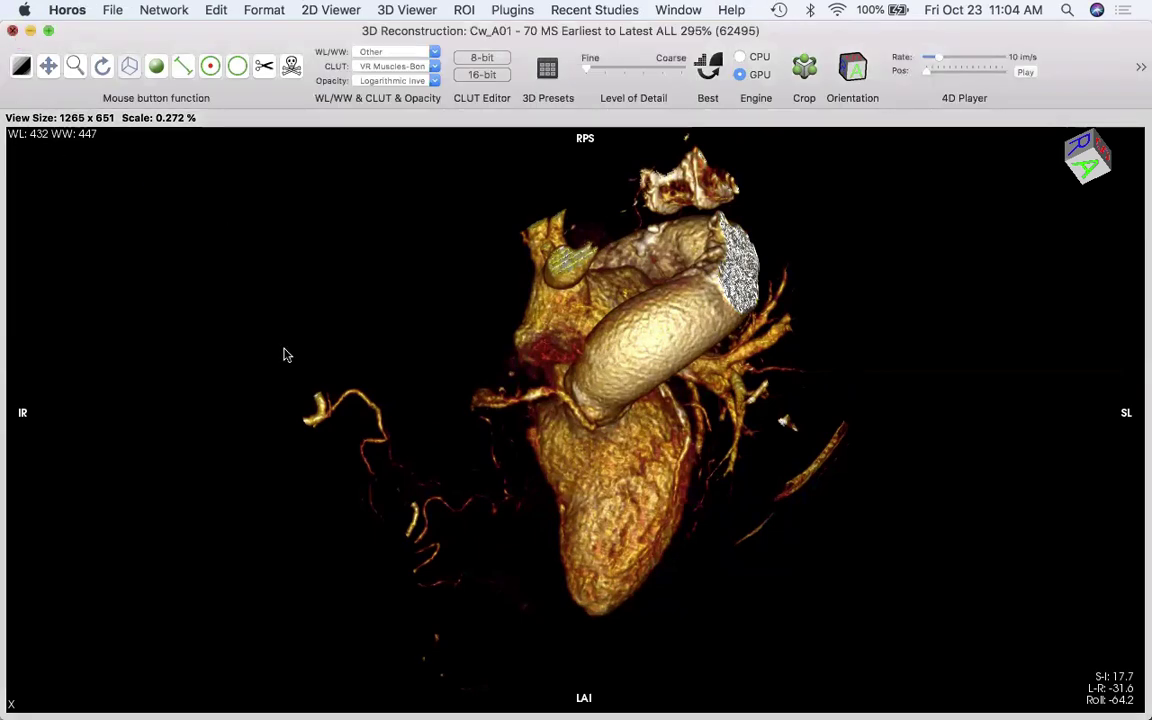
key("super+w")
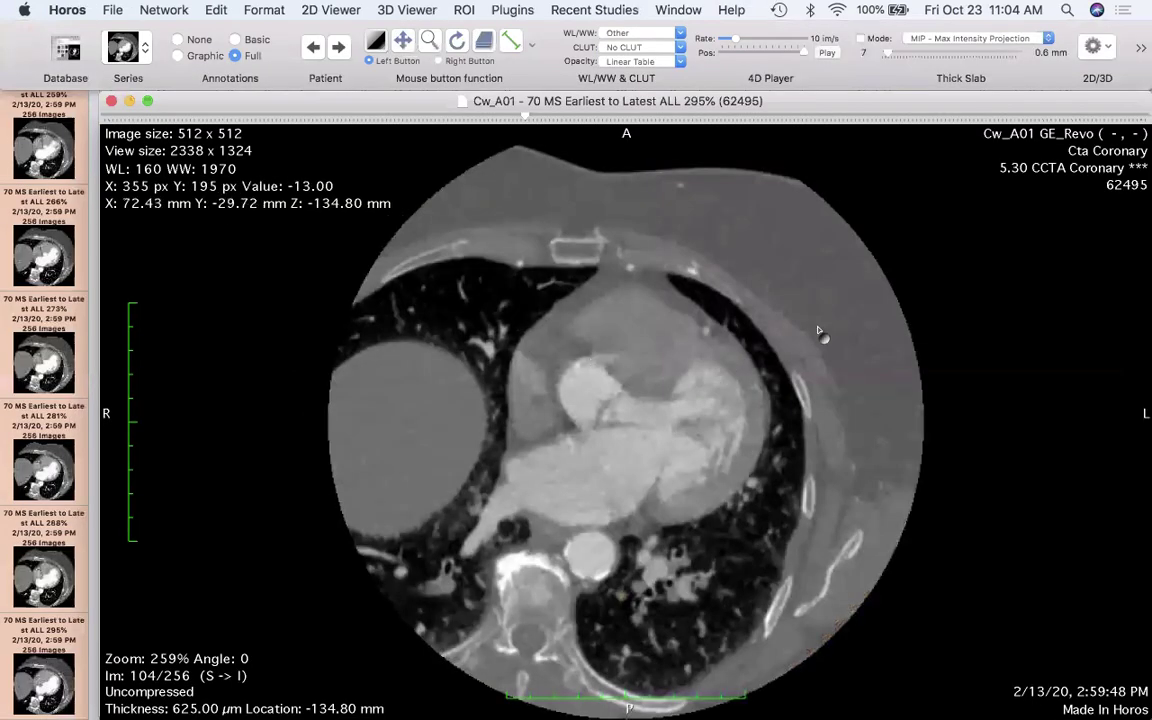
- Examine the axial slices of the 295% phase to see how the scissor cuts changed the original volume
scroll(818, 329, "down", 17)
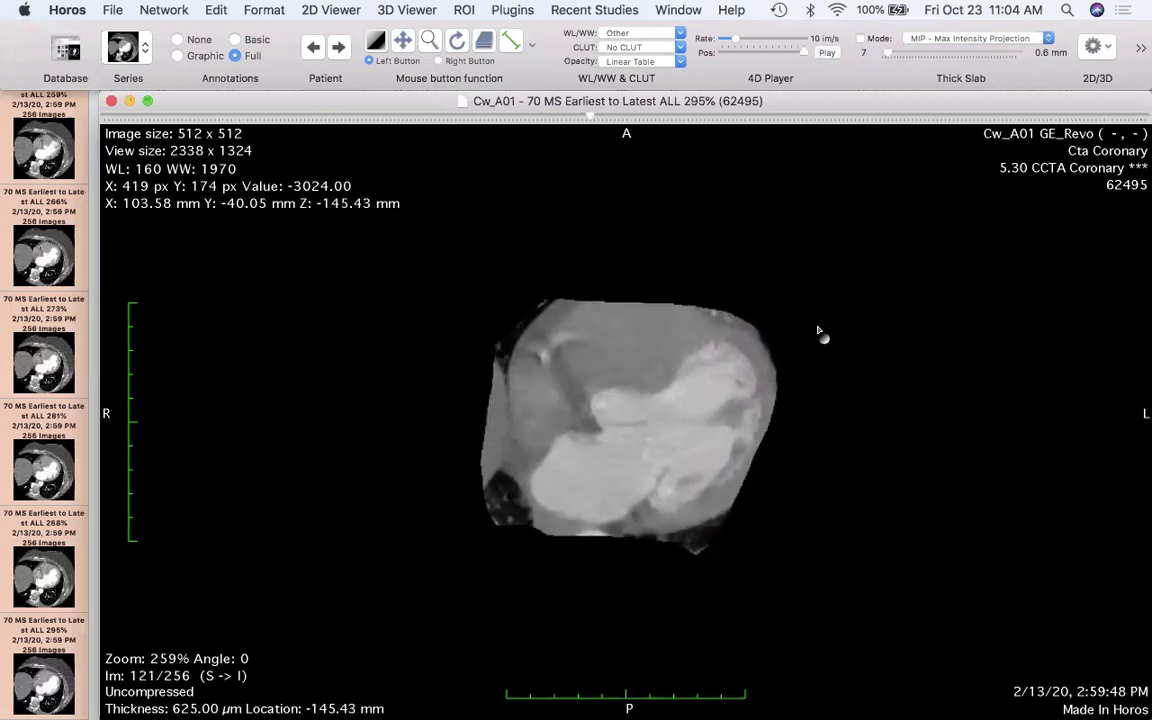
scroll(818, 331, "down", 20)
scroll(818, 331, "down", 20)
scroll(818, 331, "down", 6)
scroll(818, 331, "up", 20)
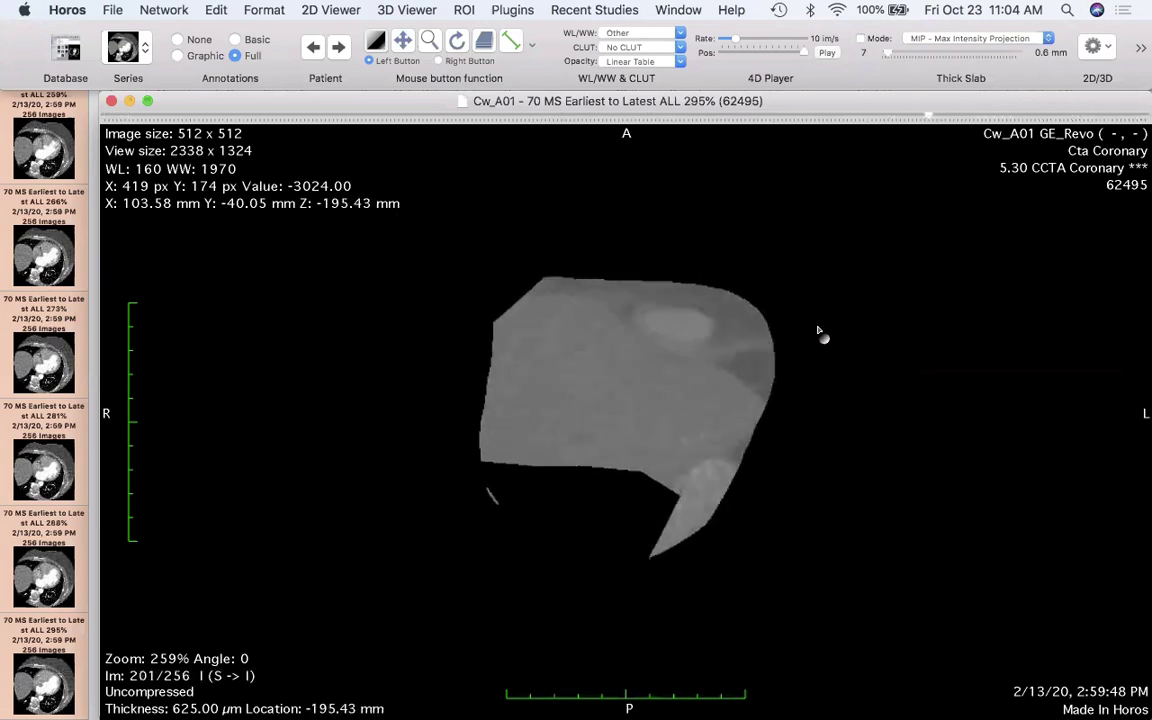
scroll(818, 331, "up", 20)
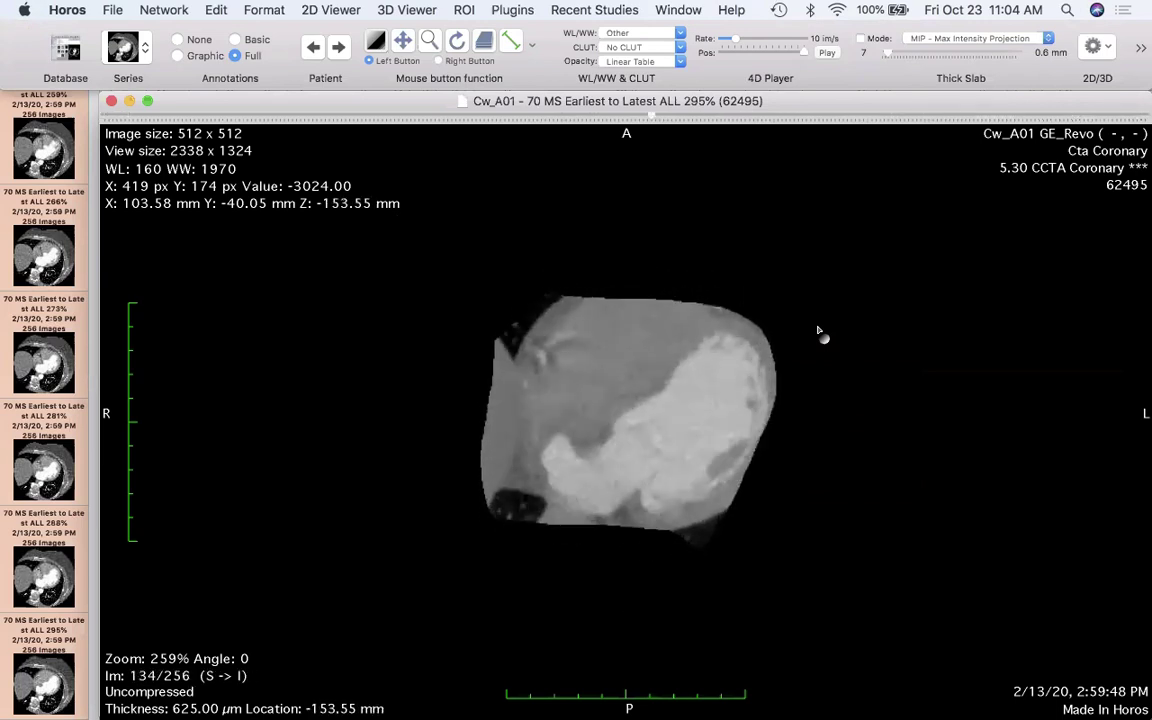
scroll(818, 331, "up", 16)
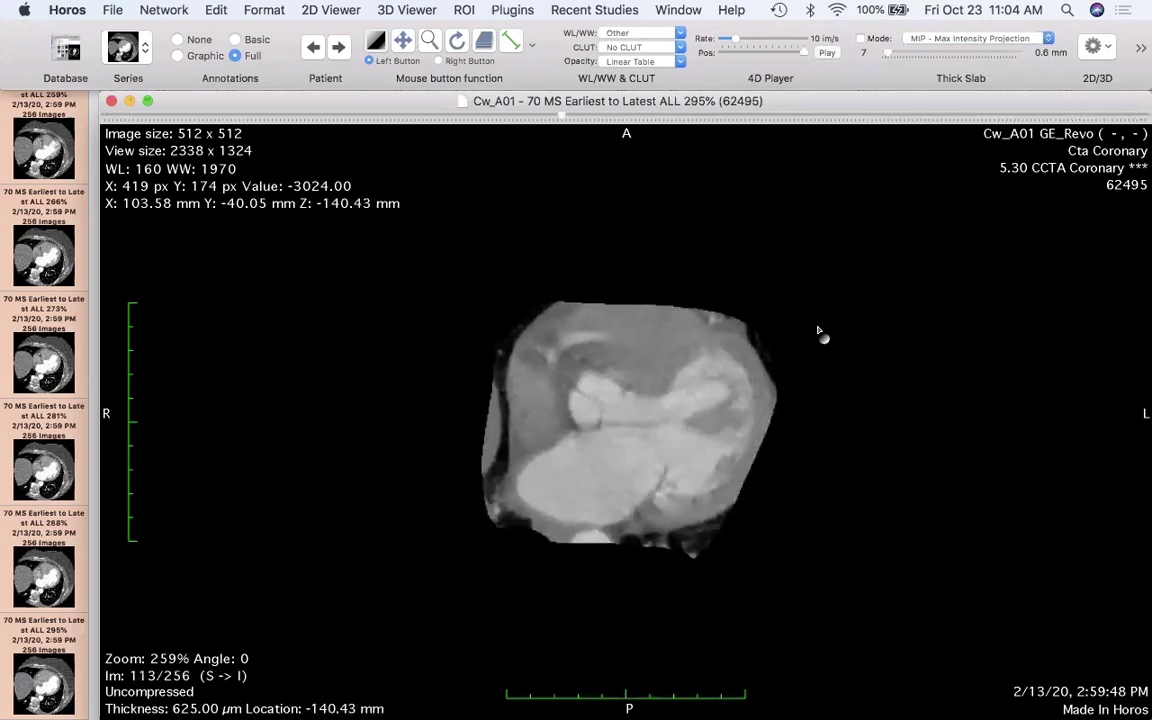
scroll(818, 331, "up", 20)
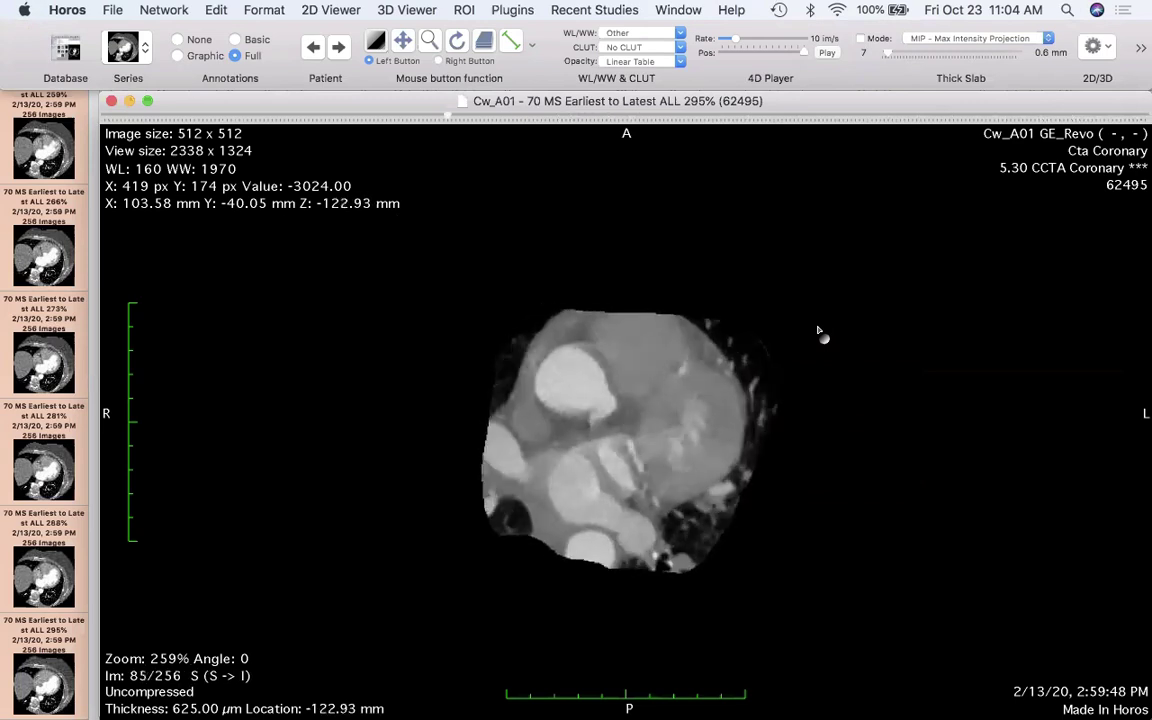
scroll(818, 331, "up", 19)
scroll(818, 331, "down", 20)
scroll(818, 331, "down", 20)
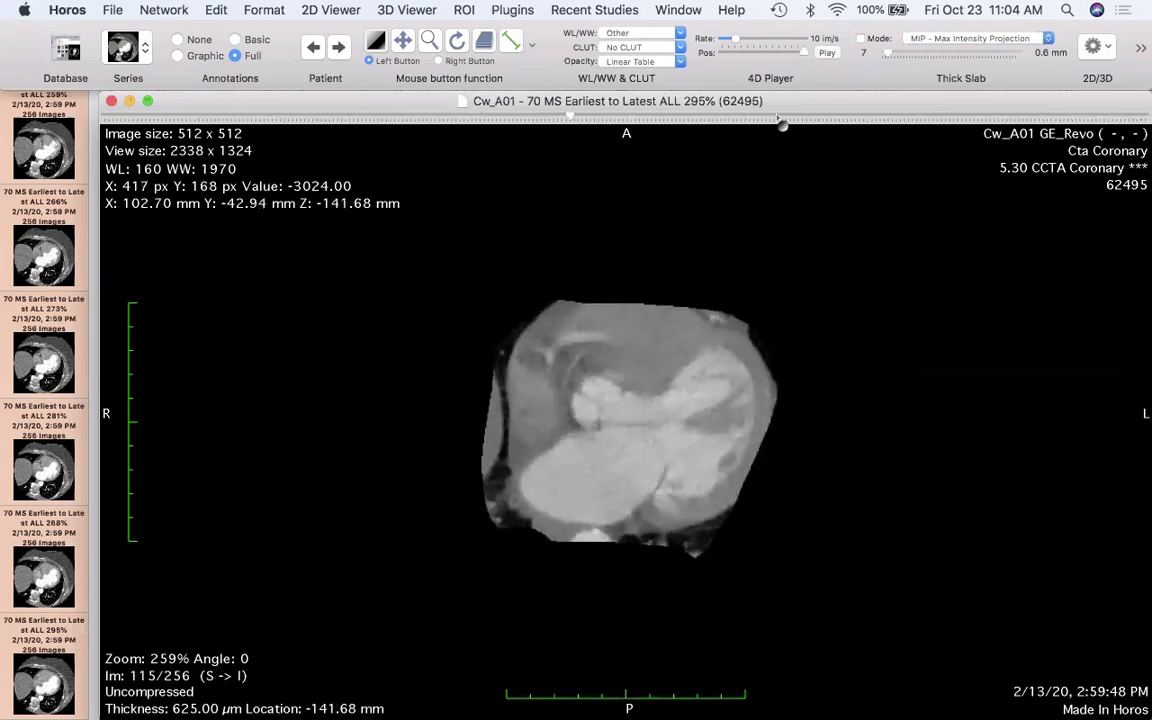
- Play the cropped axial slice through the cardiac cycle, stop at the 244% phase, and trace the coronary arteries through the neighbouring slices
left_click(828, 55)
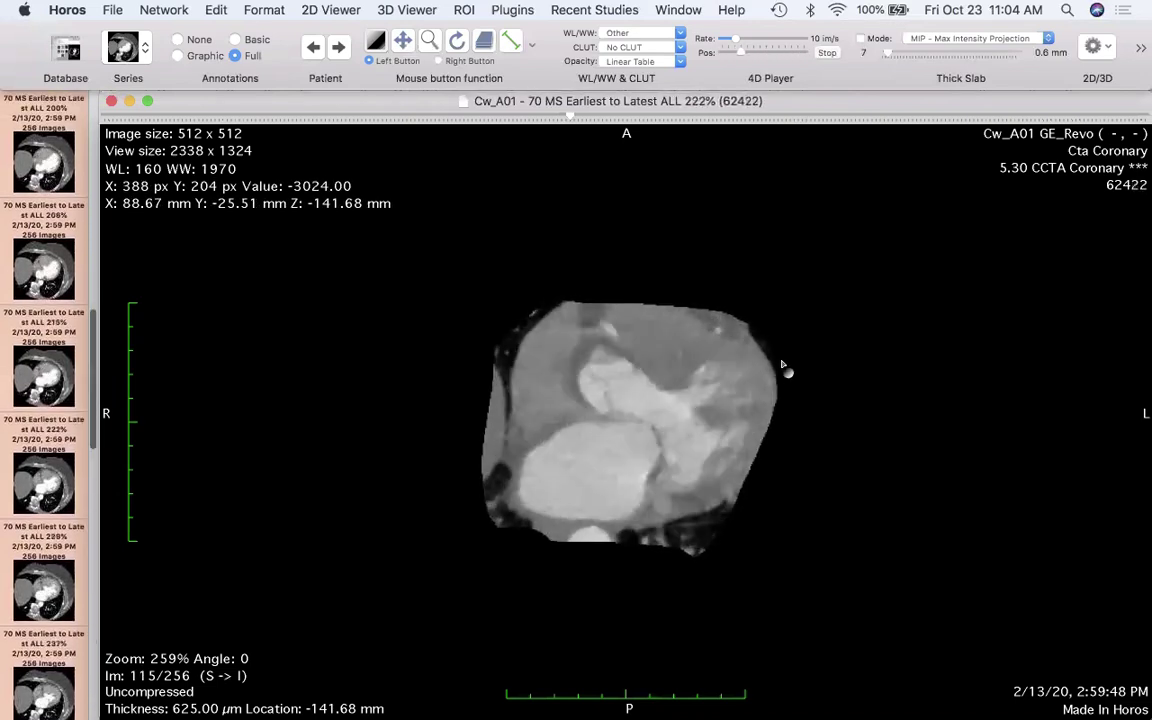
left_click(826, 52)
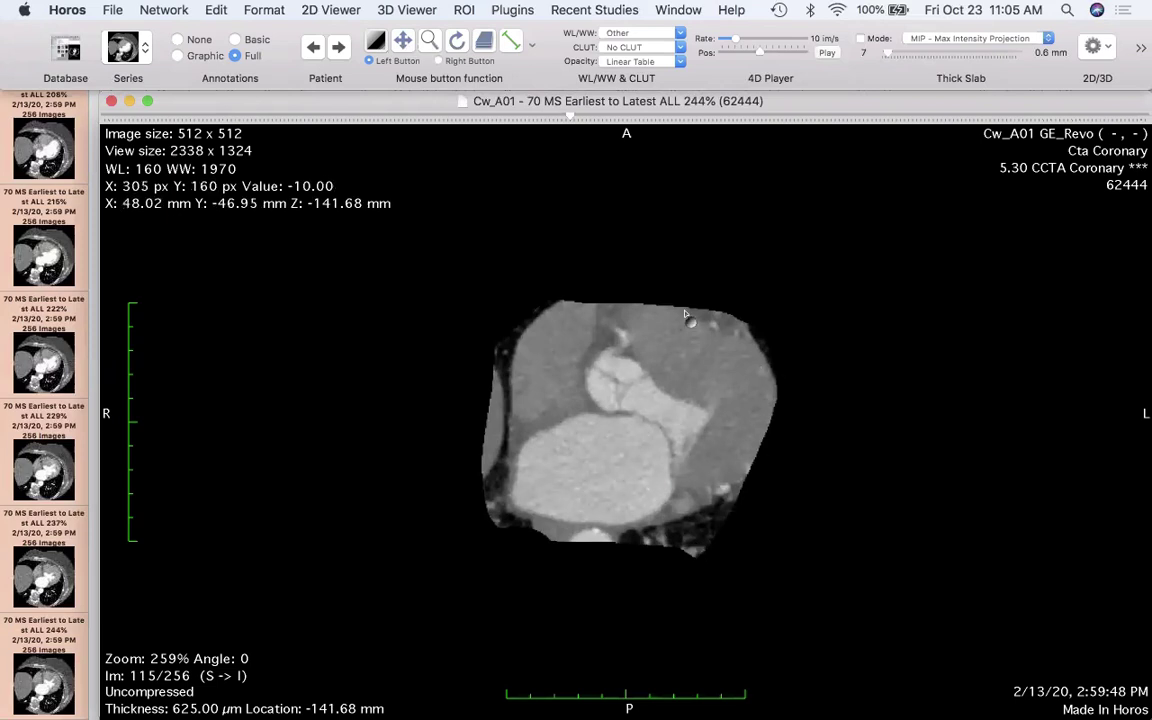
scroll(700, 380, "up", 5)
scroll(700, 380, "up", 10)
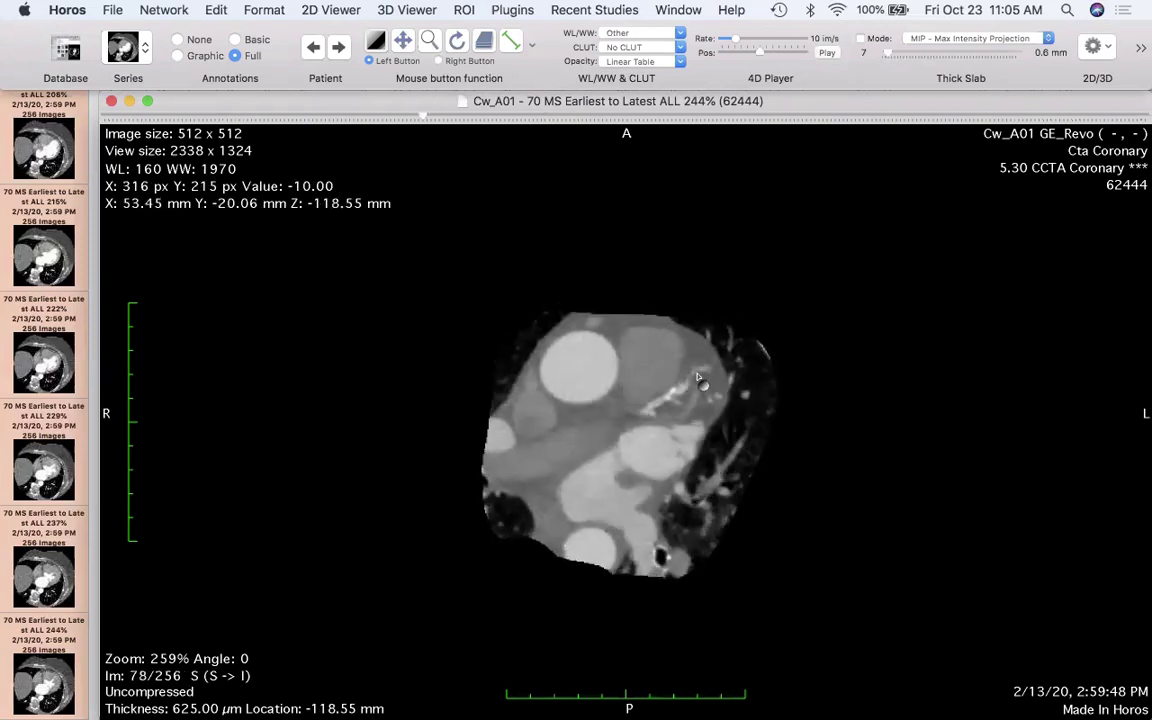
scroll(700, 380, "down", 3)
scroll(700, 380, "down", 12)
scroll(700, 380, "up", 9)
scroll(698, 378, "up", 8)
scroll(698, 378, "down", 4)
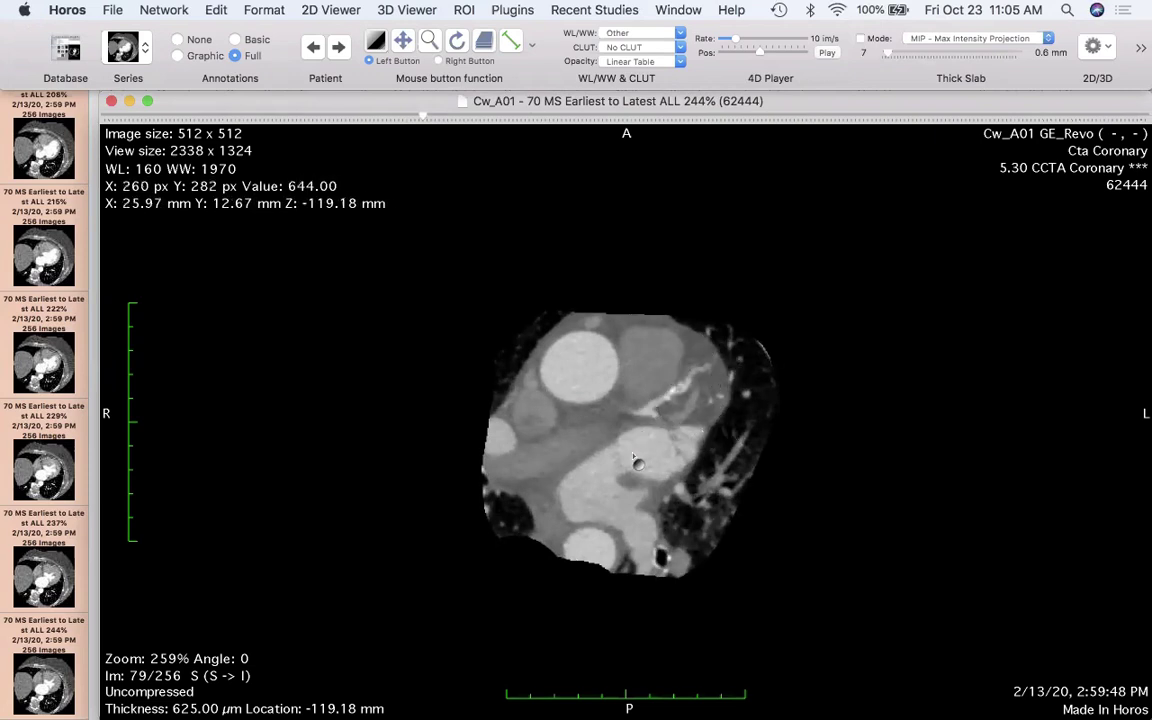
scroll(636, 462, "up", 7)
scroll(636, 462, "down", 6)
scroll(636, 462, "down", 6)
scroll(636, 462, "up", 3)
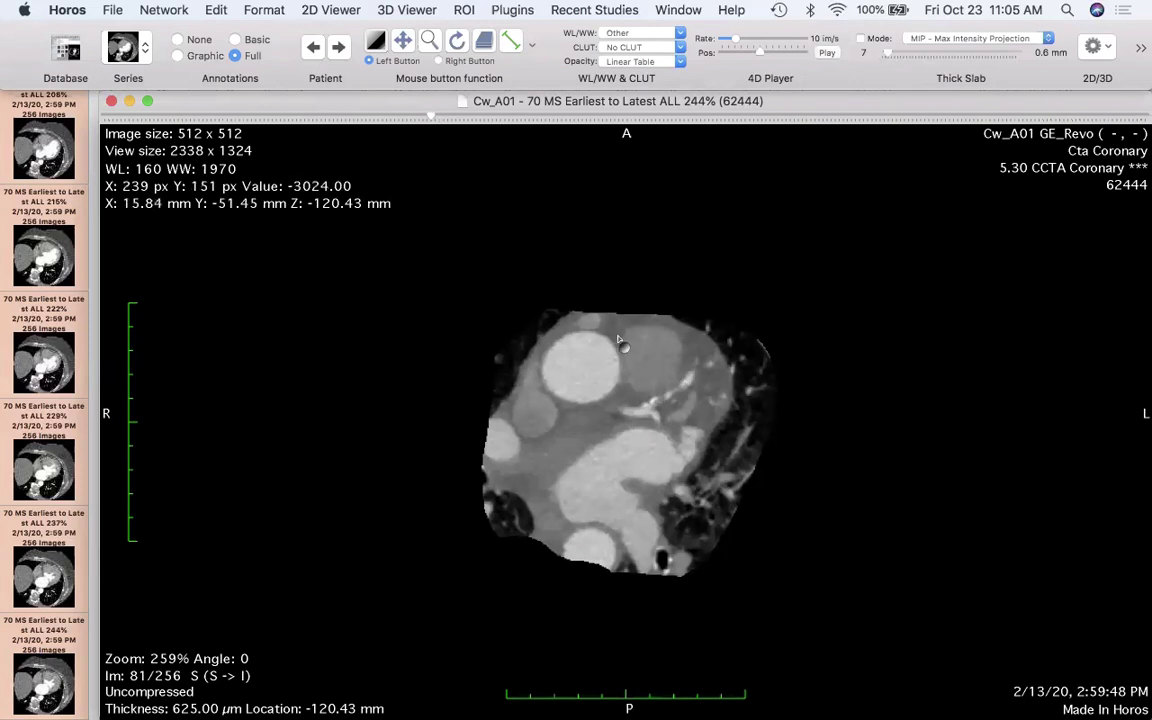
scroll(609, 447, "down", 1)
scroll(609, 447, "up", 2)
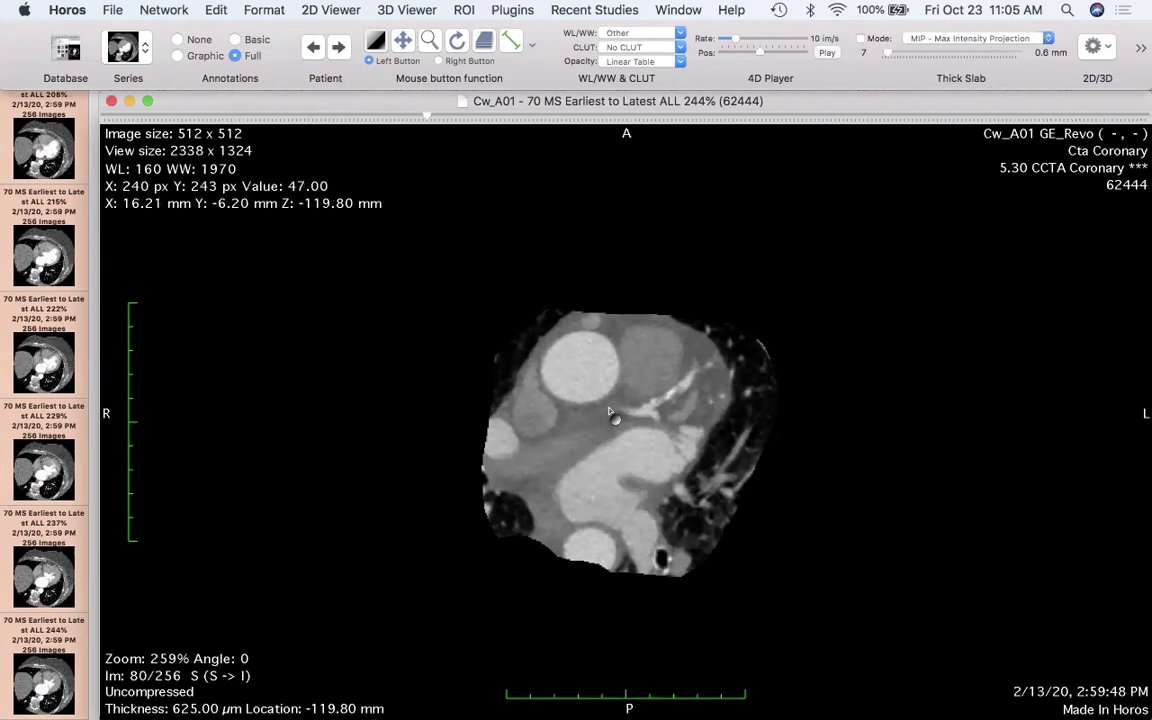
left_click(1104, 48)
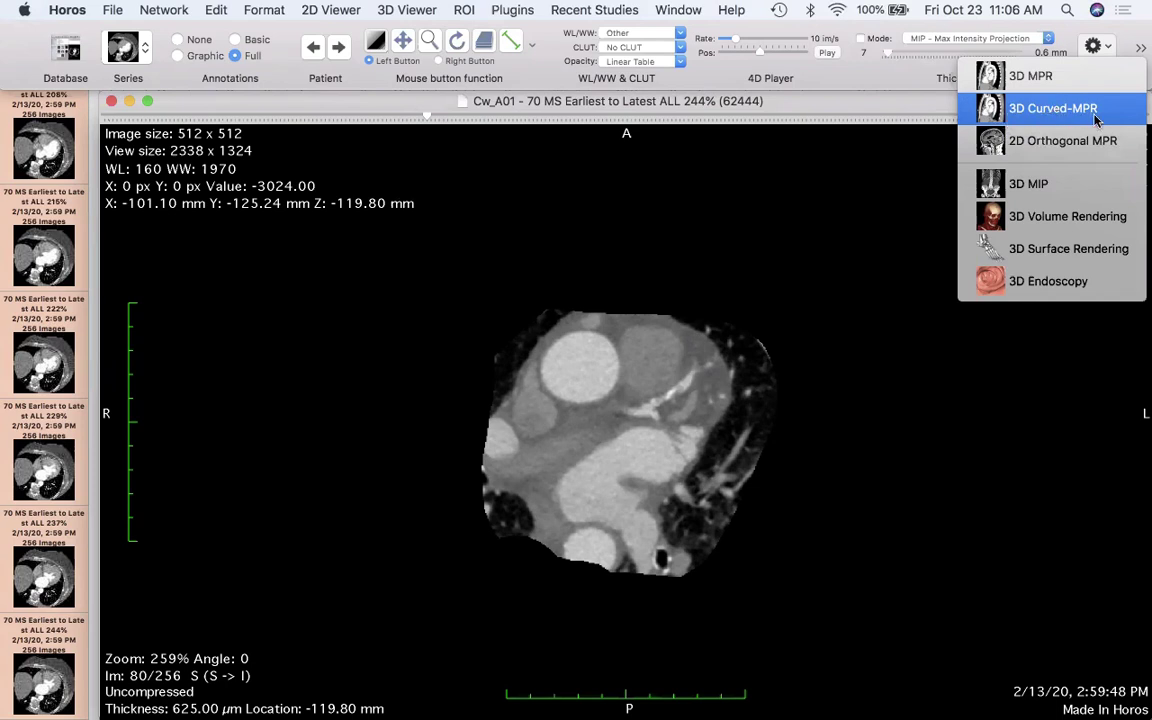
left_click(843, 274)
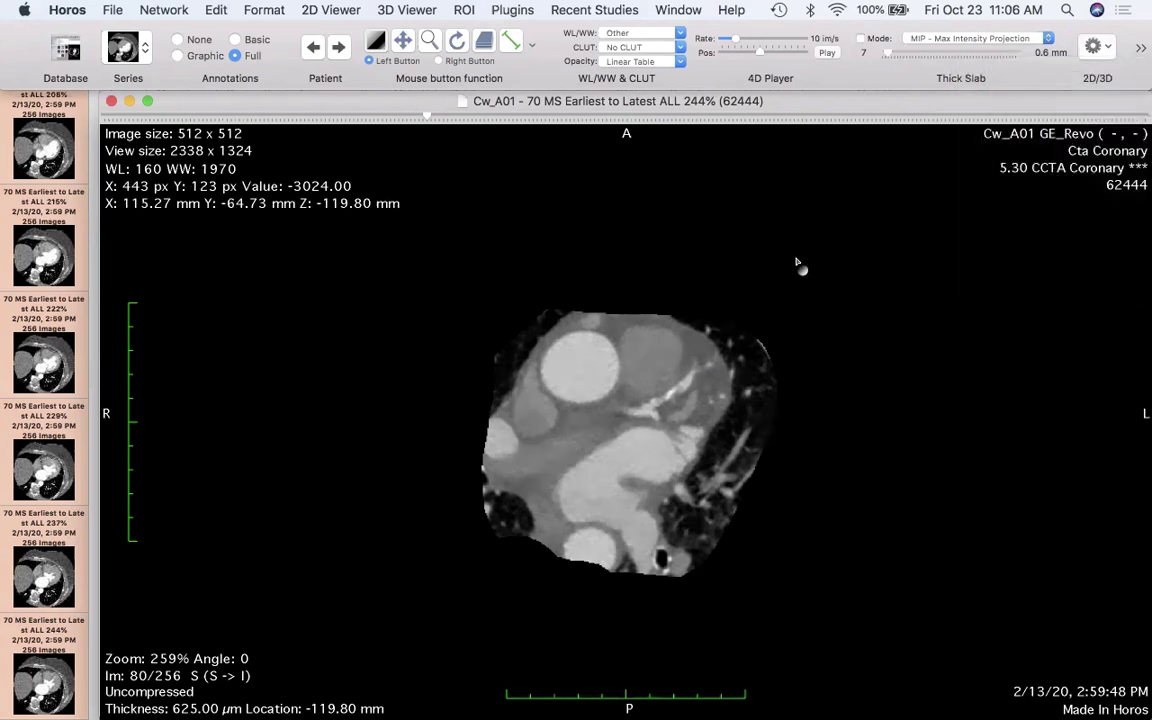
scroll(693, 345, "down", 12)
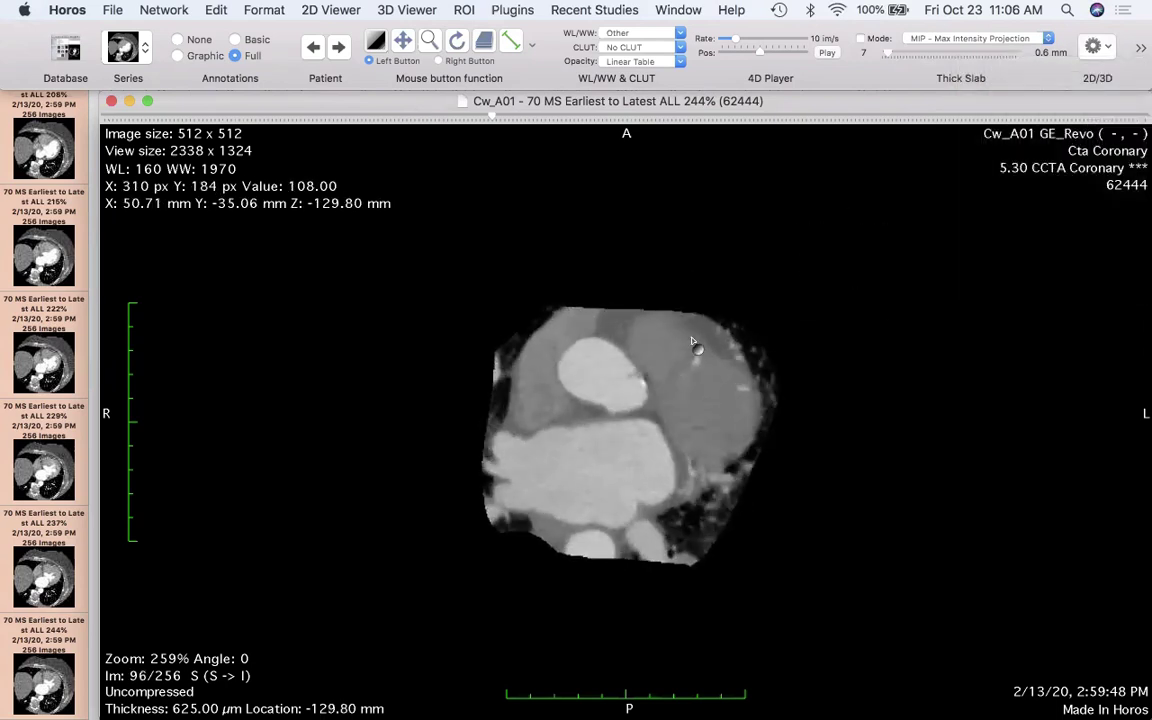
scroll(693, 345, "up", 20)
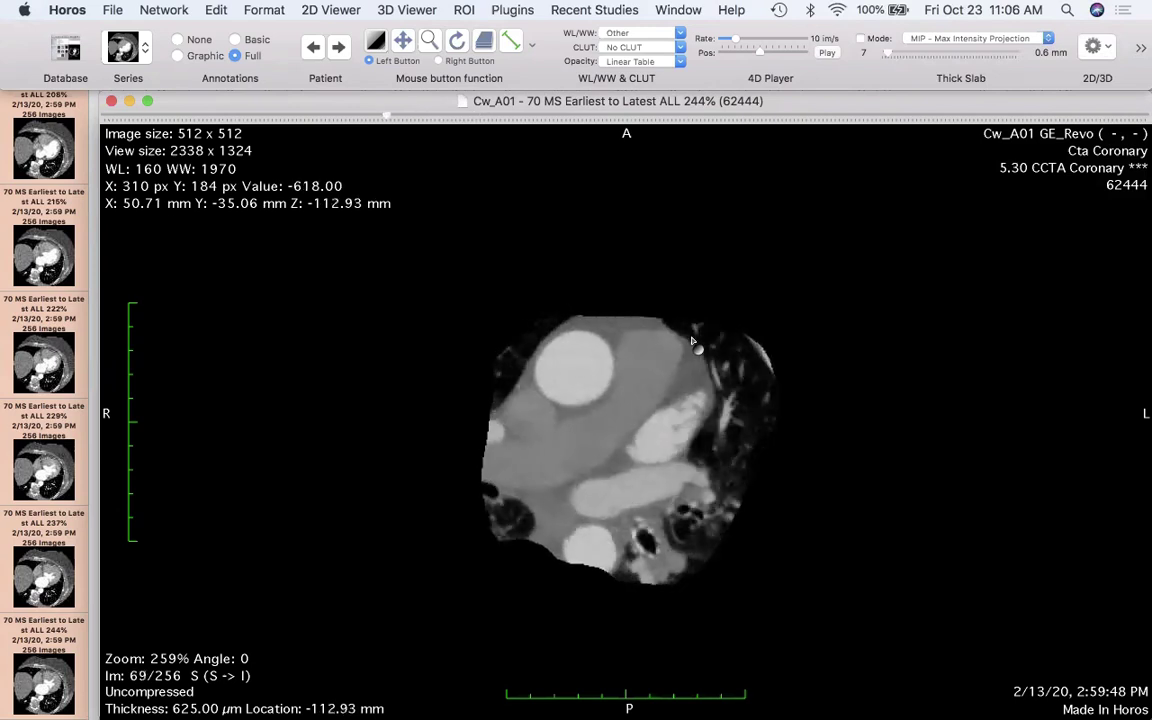
- Close the 2D viewer and export the RCA_slab1 series as DICOM files into a new folder named myexport inside Cw_A01
left_click(111, 101)
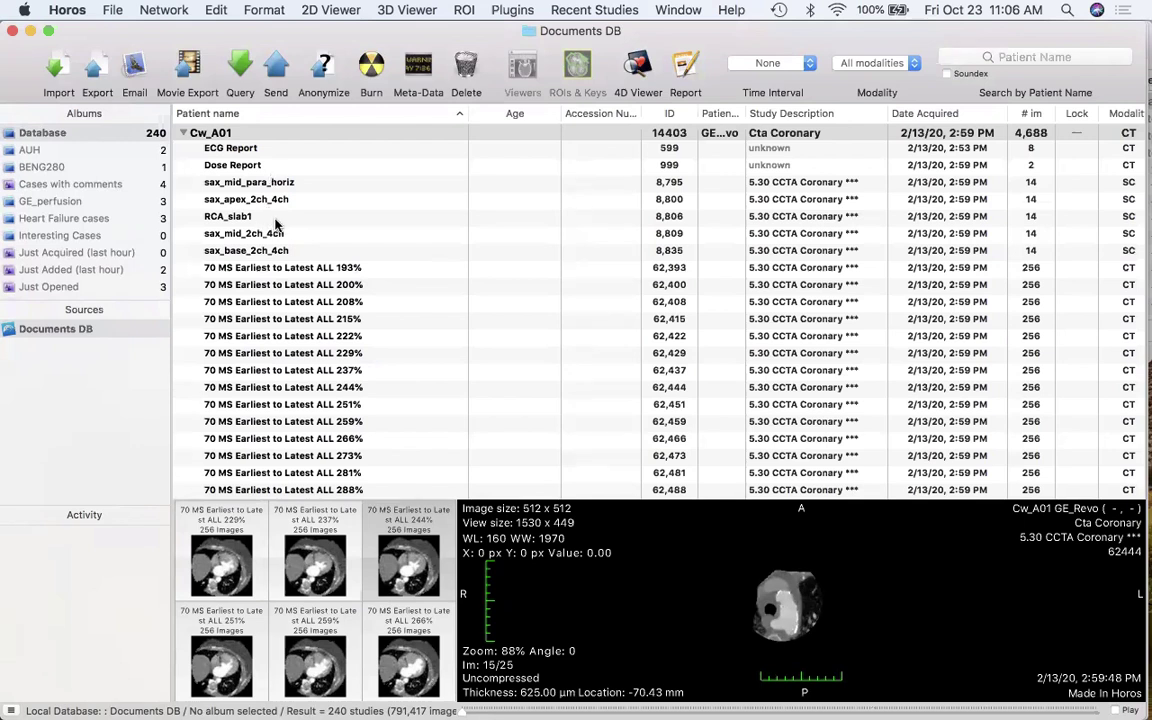
left_click(255, 215)
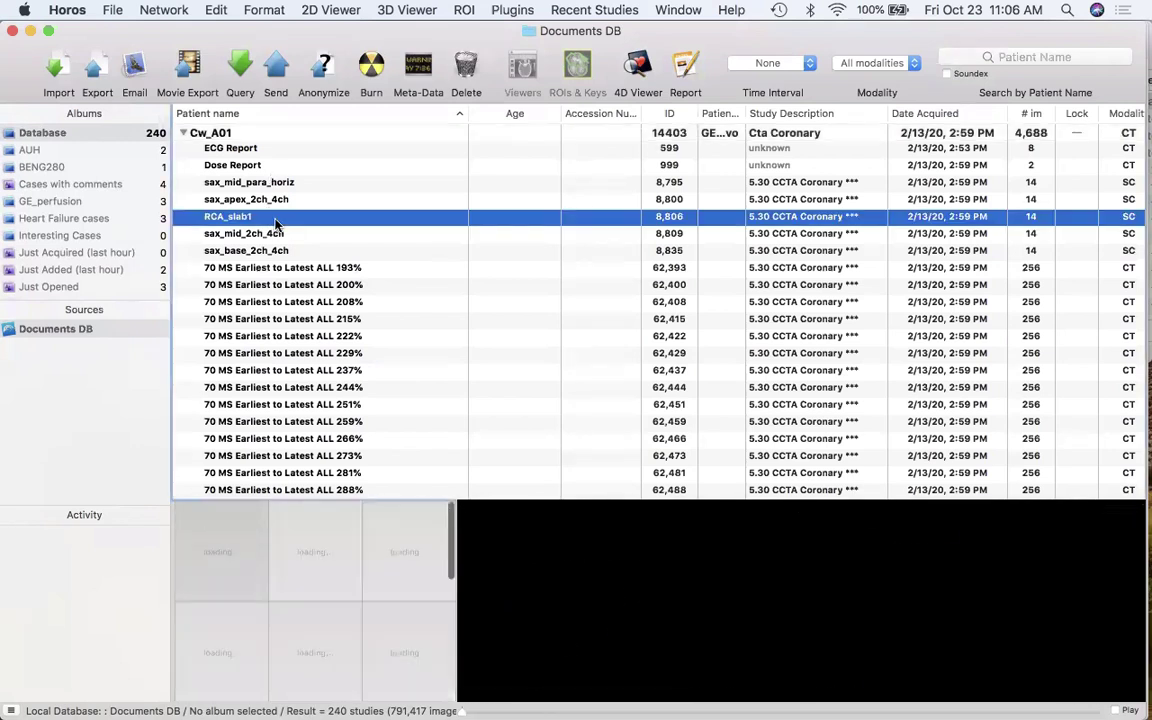
left_click(97, 68)
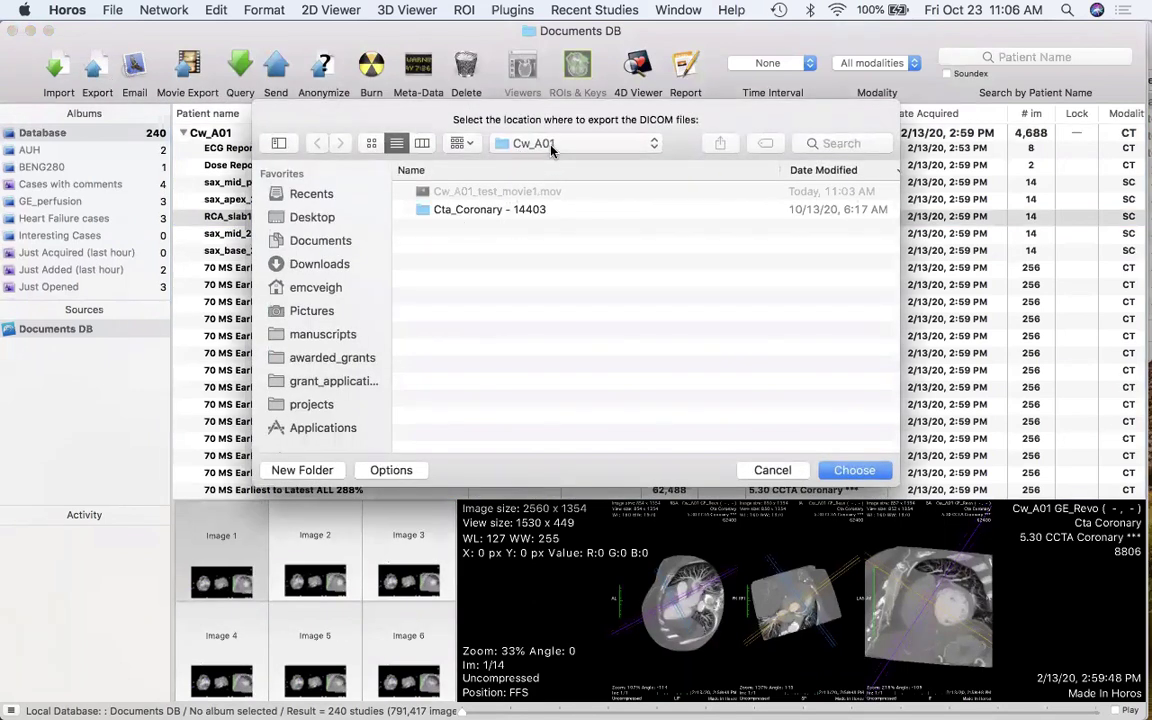
left_click(302, 470)
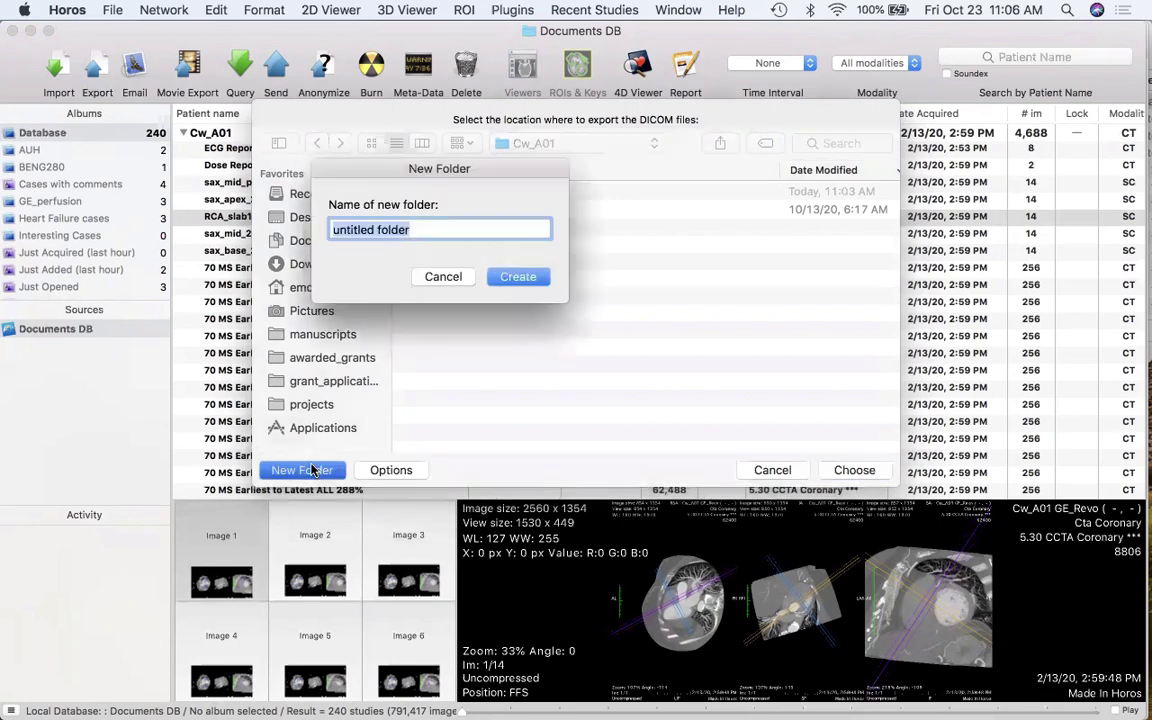
type("myexport")
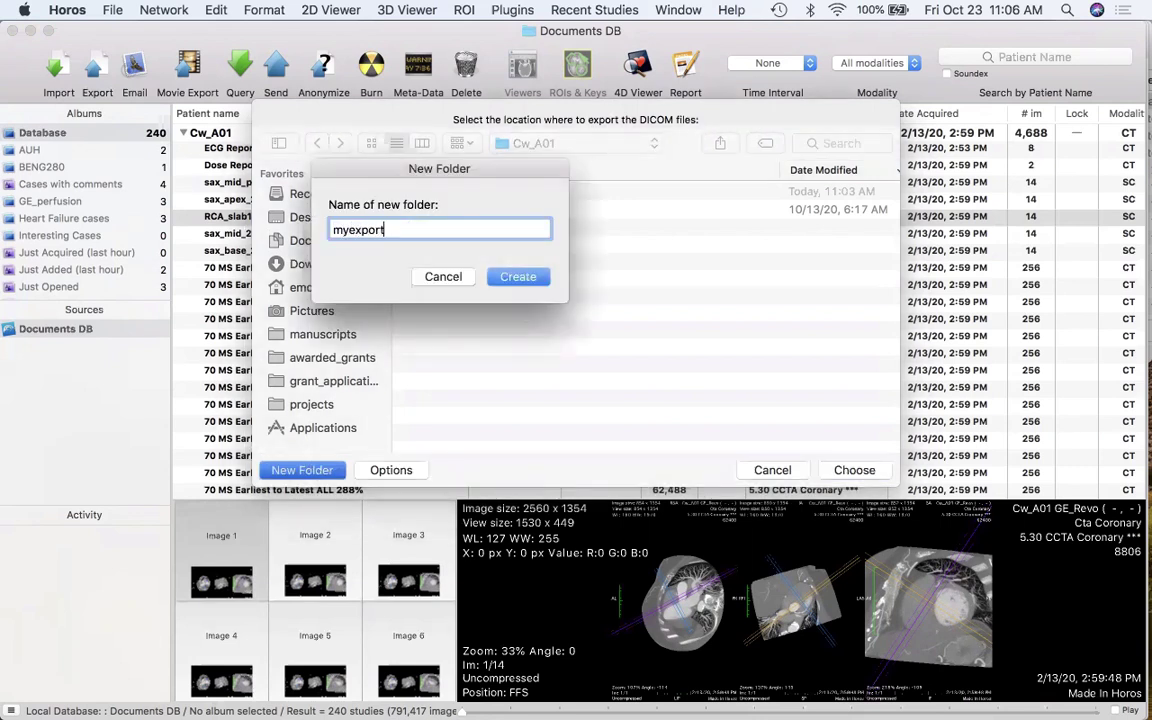
left_click(518, 278)
left_click(870, 474)
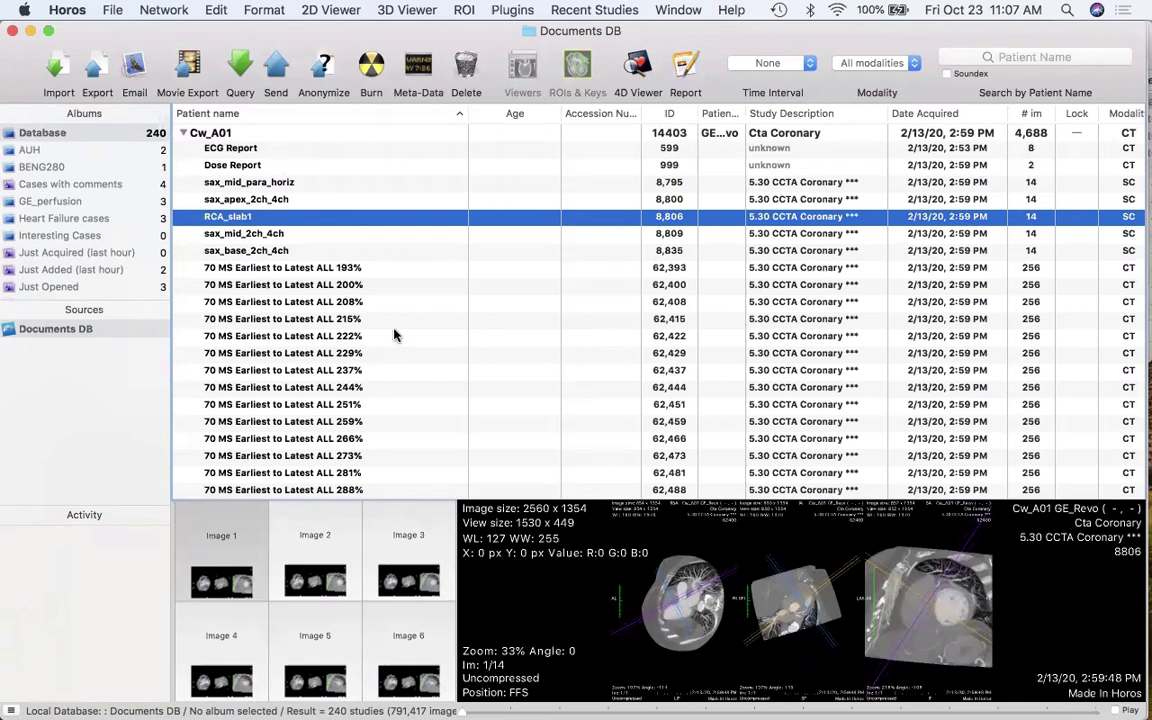
- Switch to Finder, expand A01_2frames and its myexport folder down to the RCA_slab1 series, and look through the exported DICOM files
key("super+Tab")
key("super+Tab")
key("super+Tab")
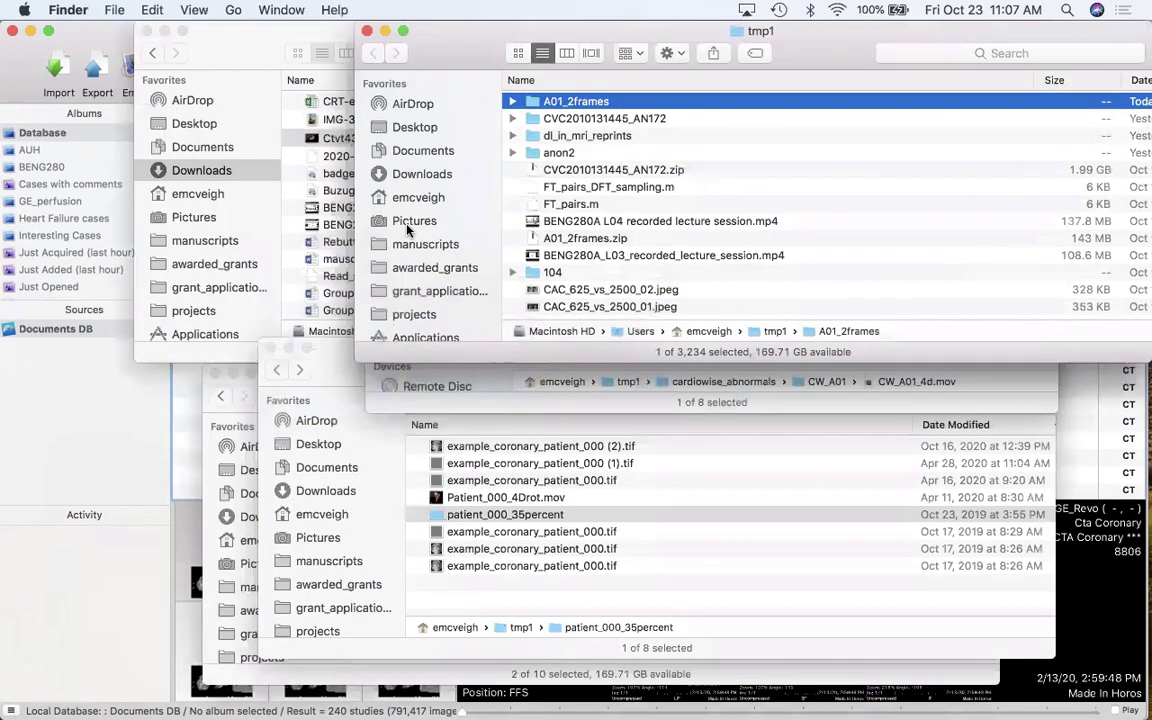
left_click(513, 104)
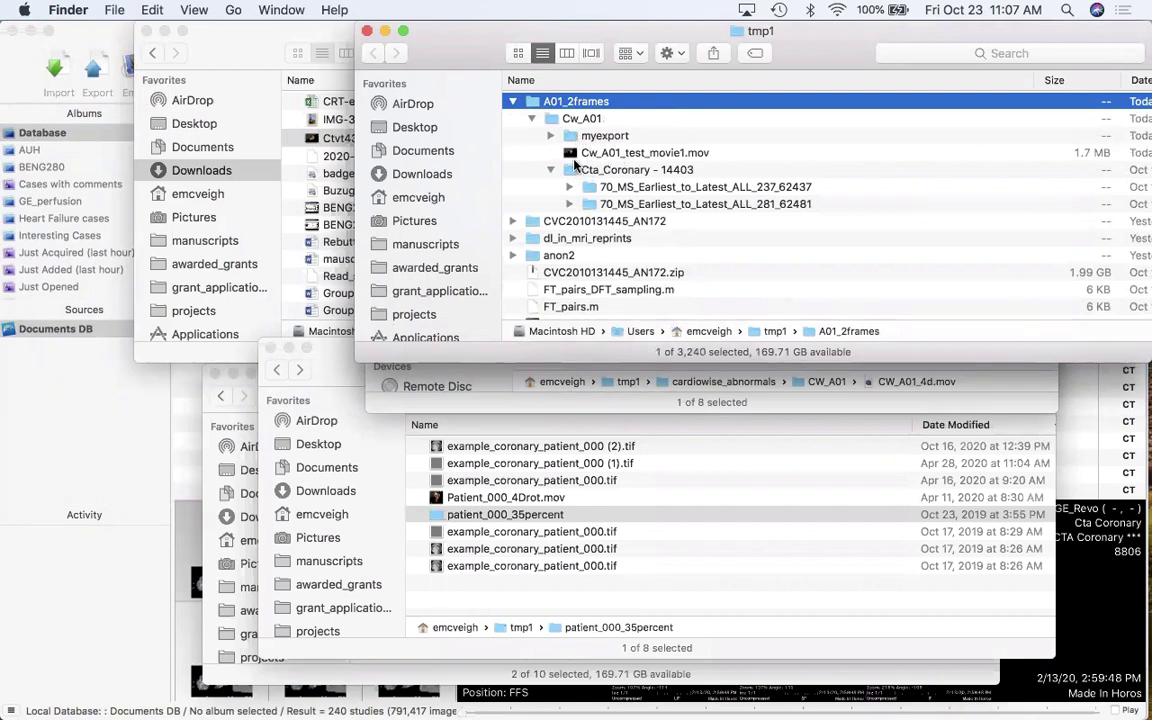
left_click(550, 135)
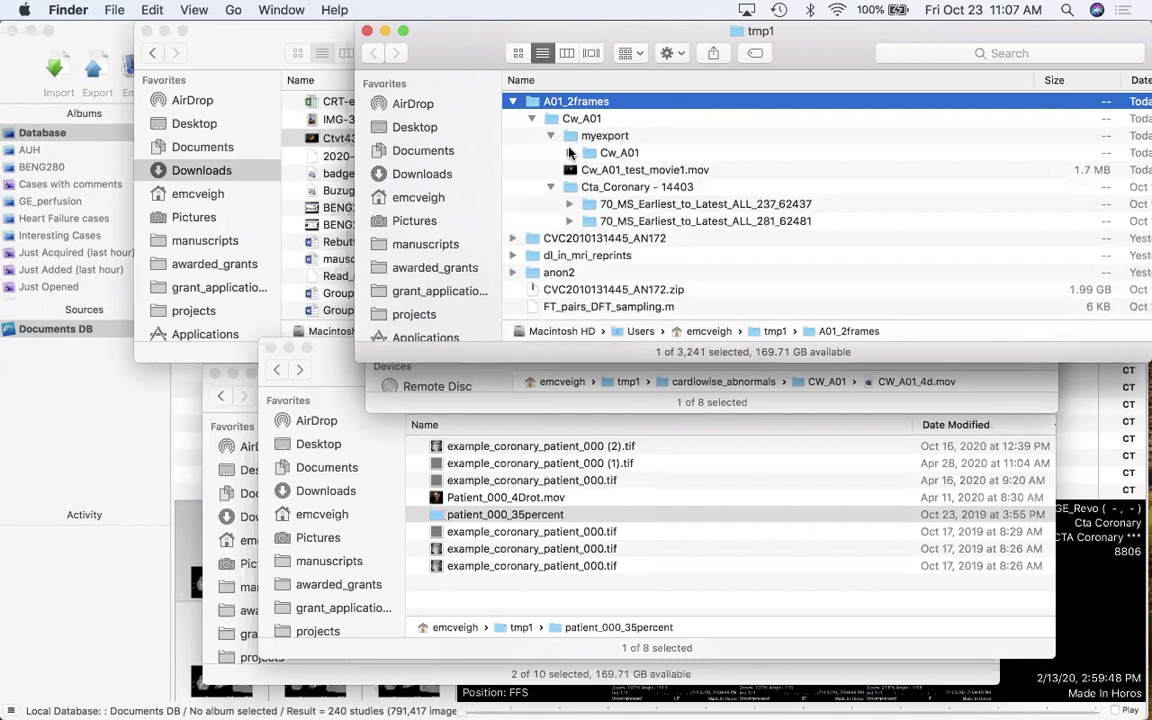
left_click(569, 152)
left_click(569, 153)
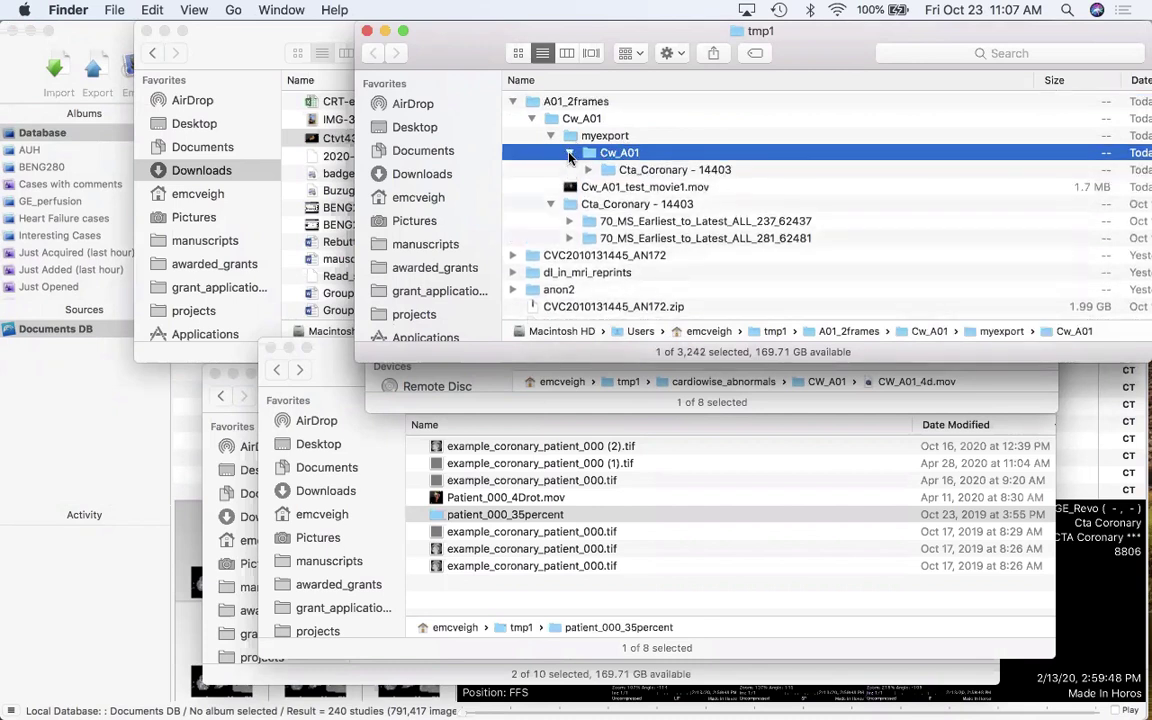
left_click(589, 170)
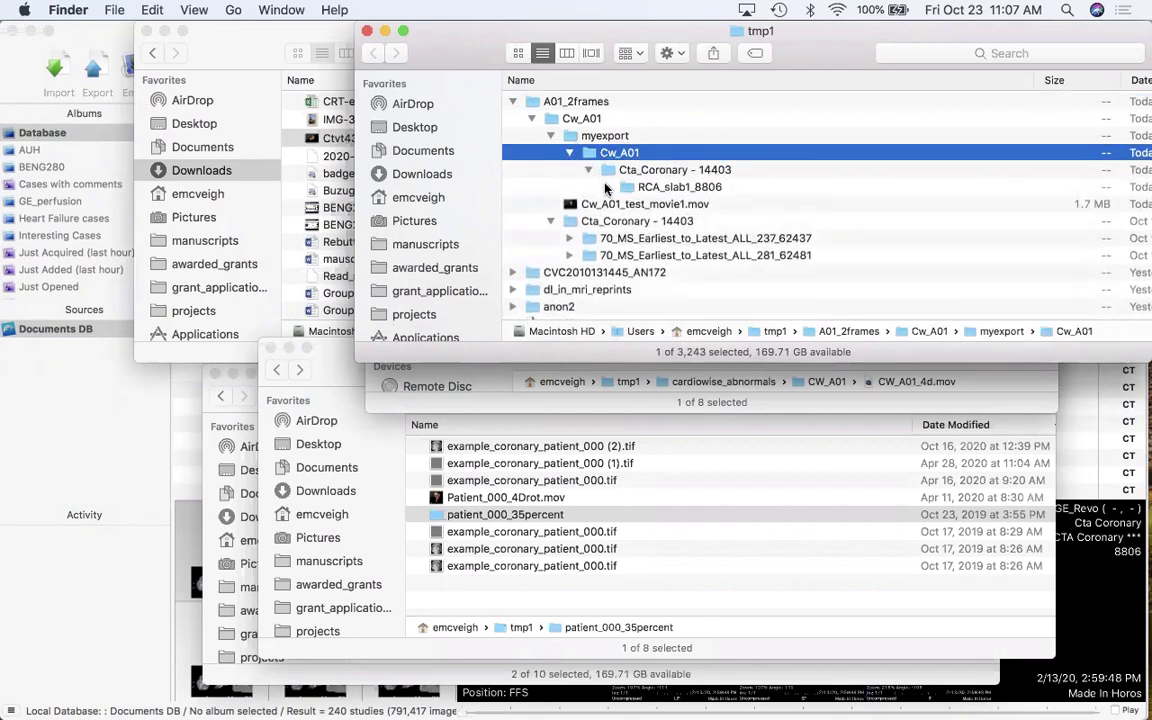
left_click(607, 187)
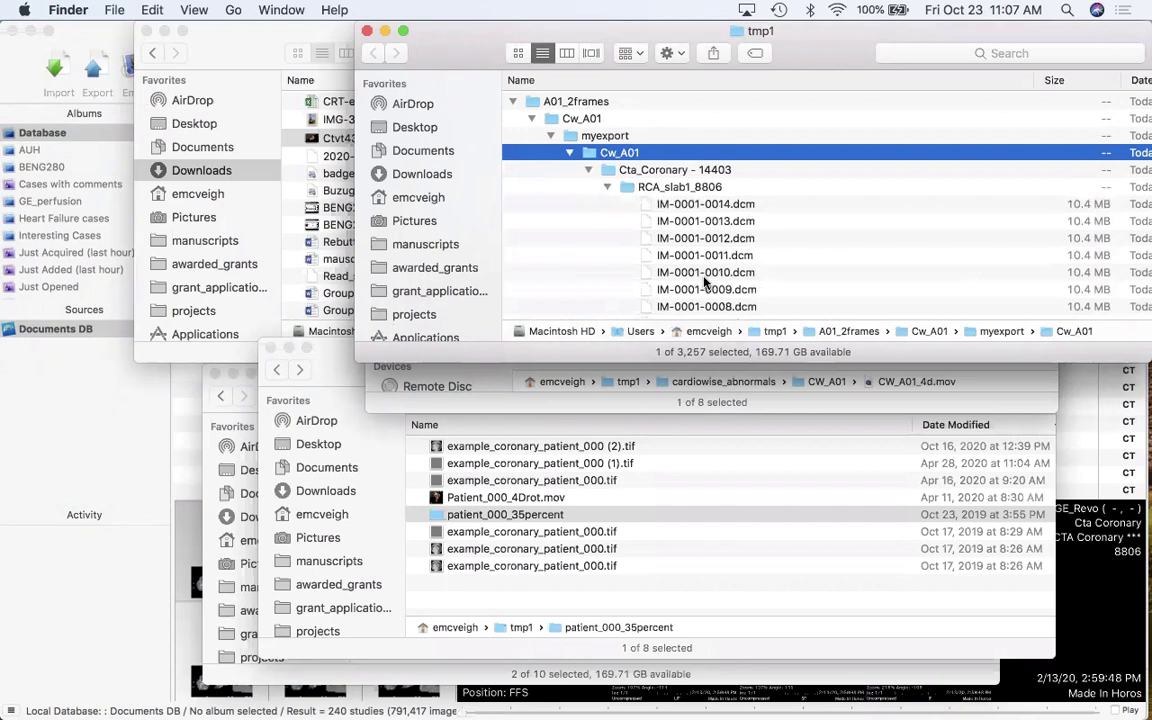
scroll(825, 225, "down", 5)
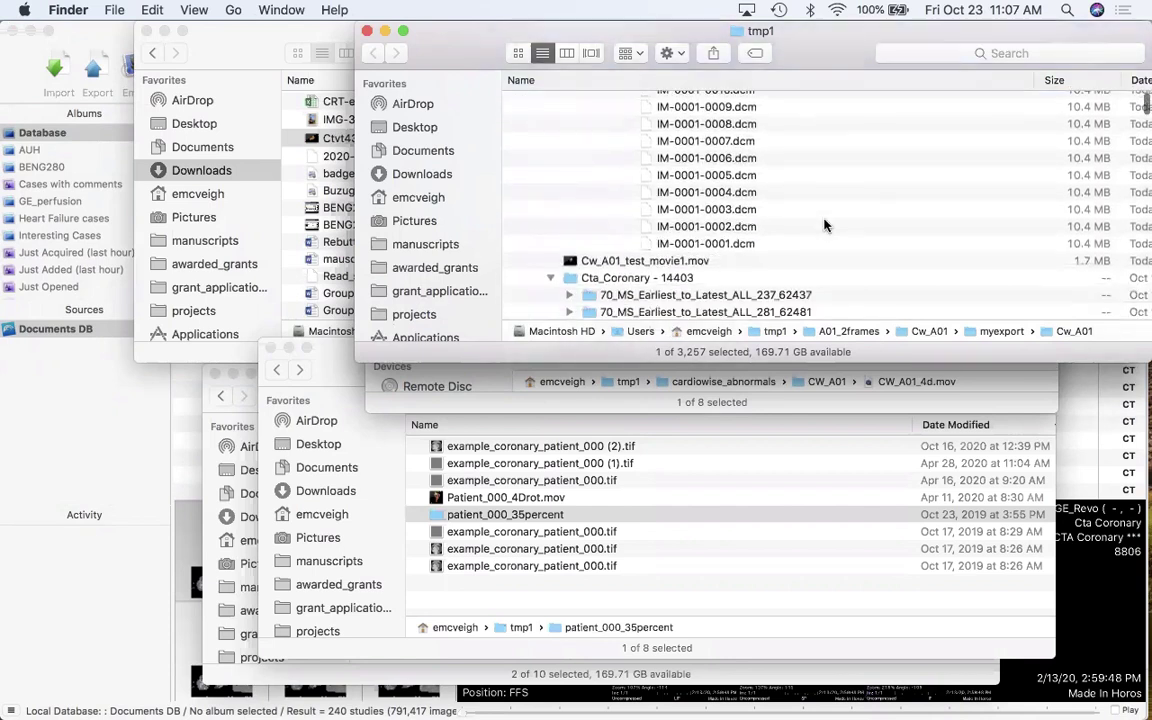
scroll(825, 225, "up", 2)
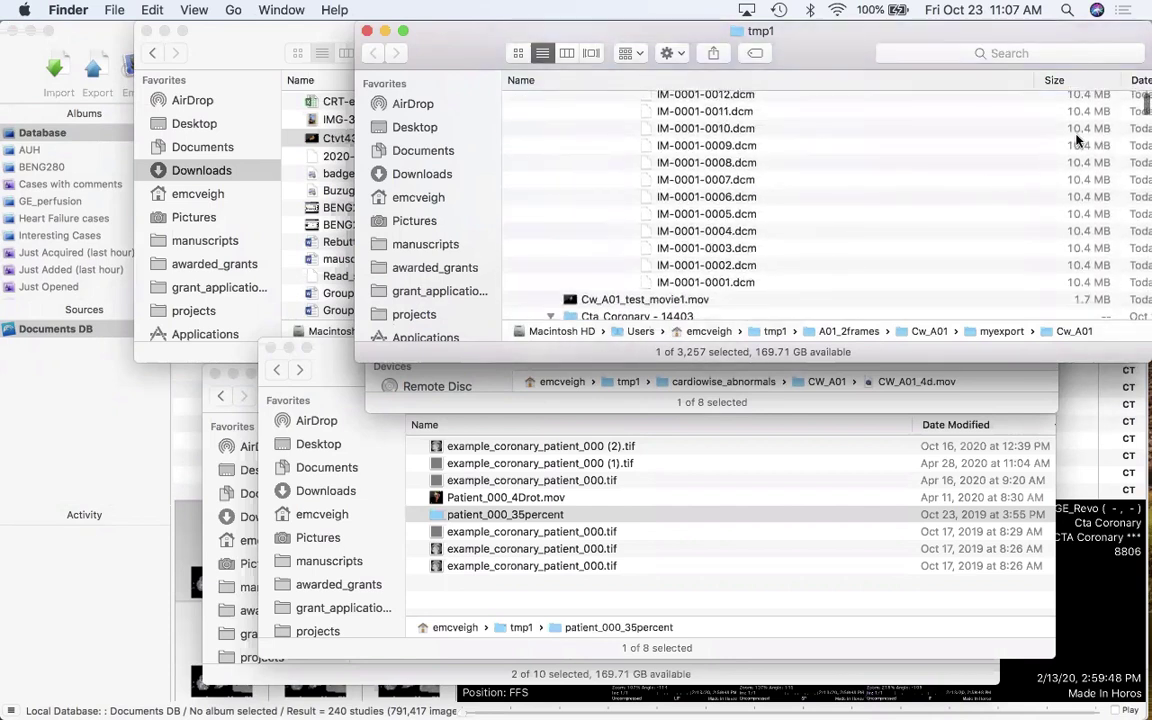
scroll(810, 202, "up", 2)
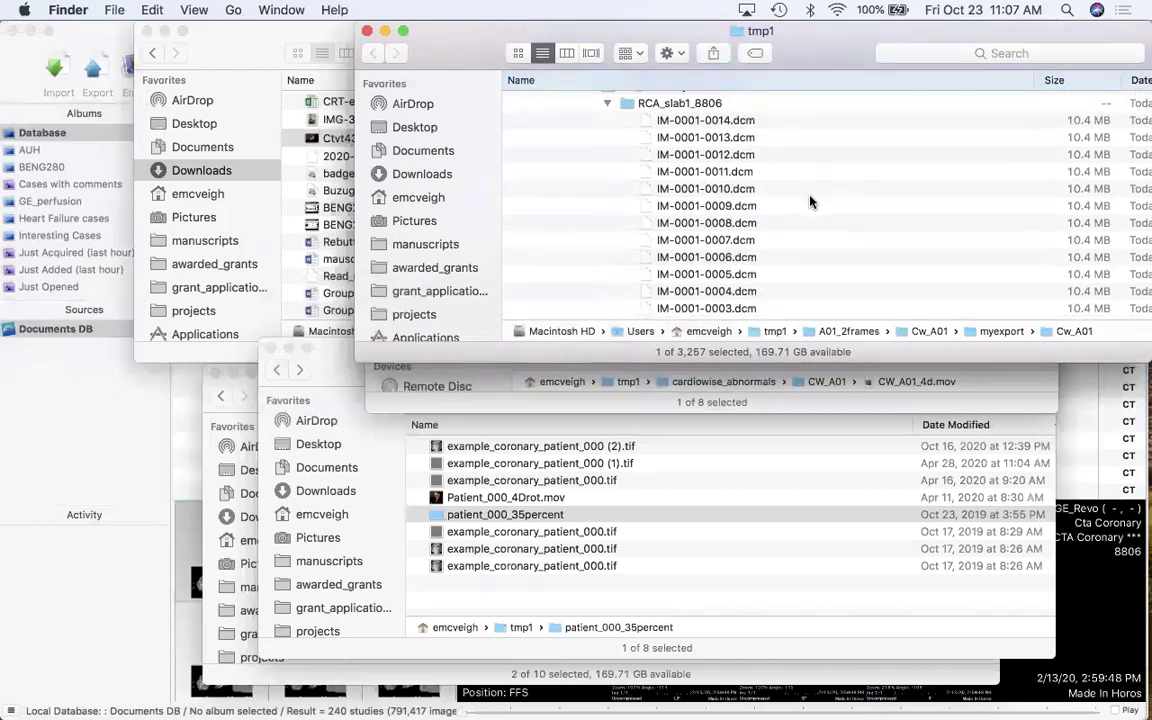
scroll(810, 202, "up", 1)
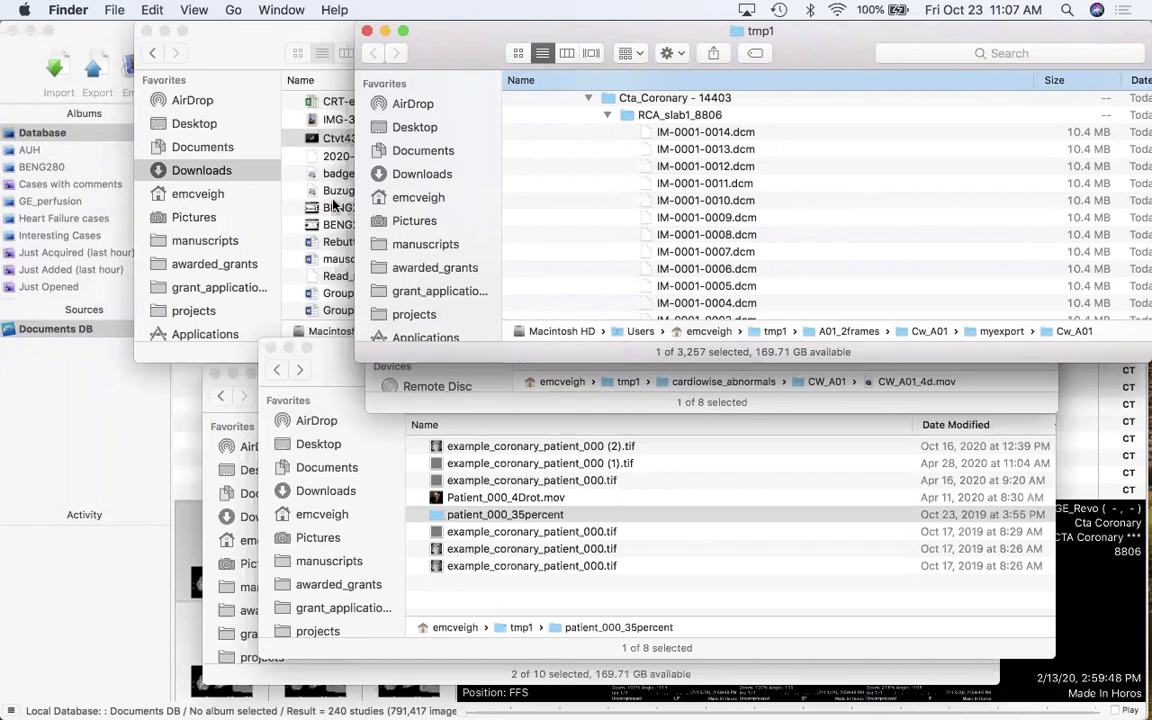
- Launch ImageJ, open IM-0001-0014.dcm in it to inspect the exported slab image, and close the image and ImageJ
mouse_move(1, 242)
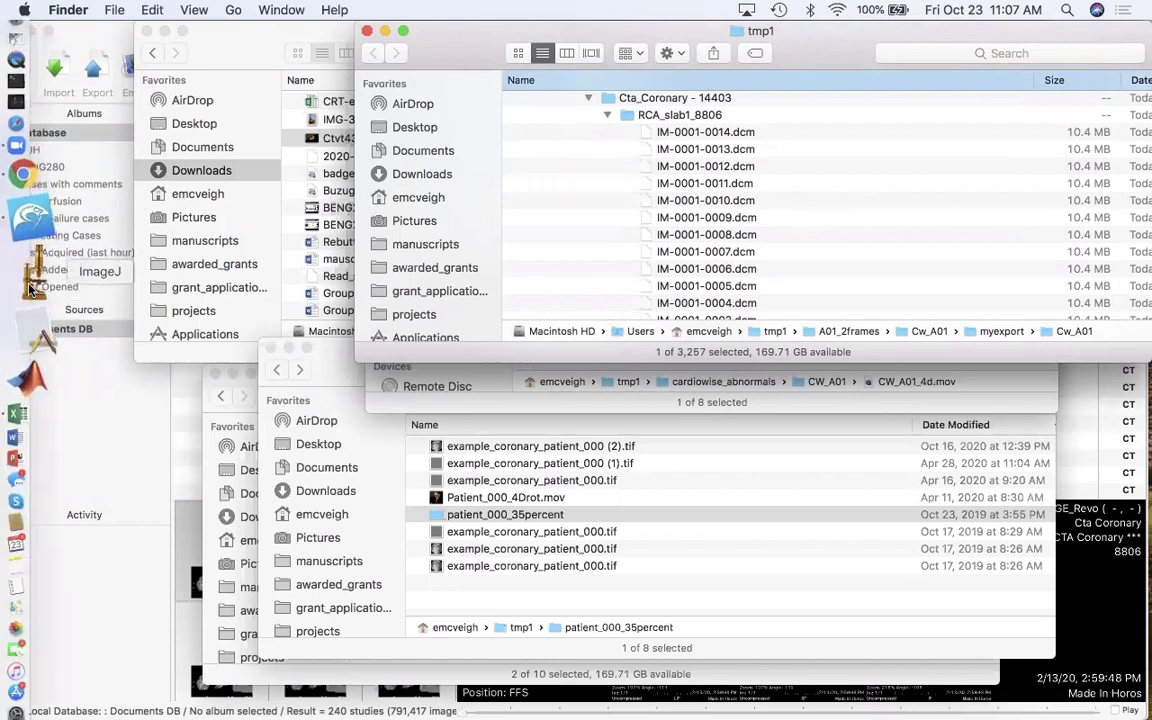
left_click(30, 289)
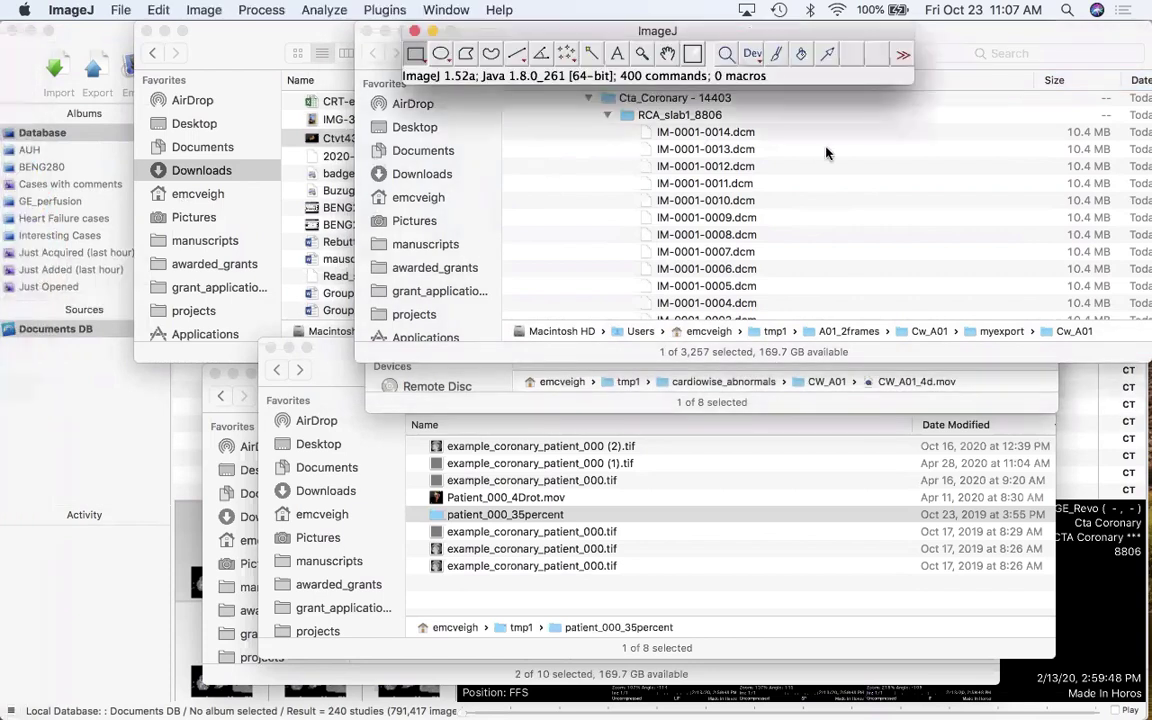
left_click_drag(646, 140, 614, 82)
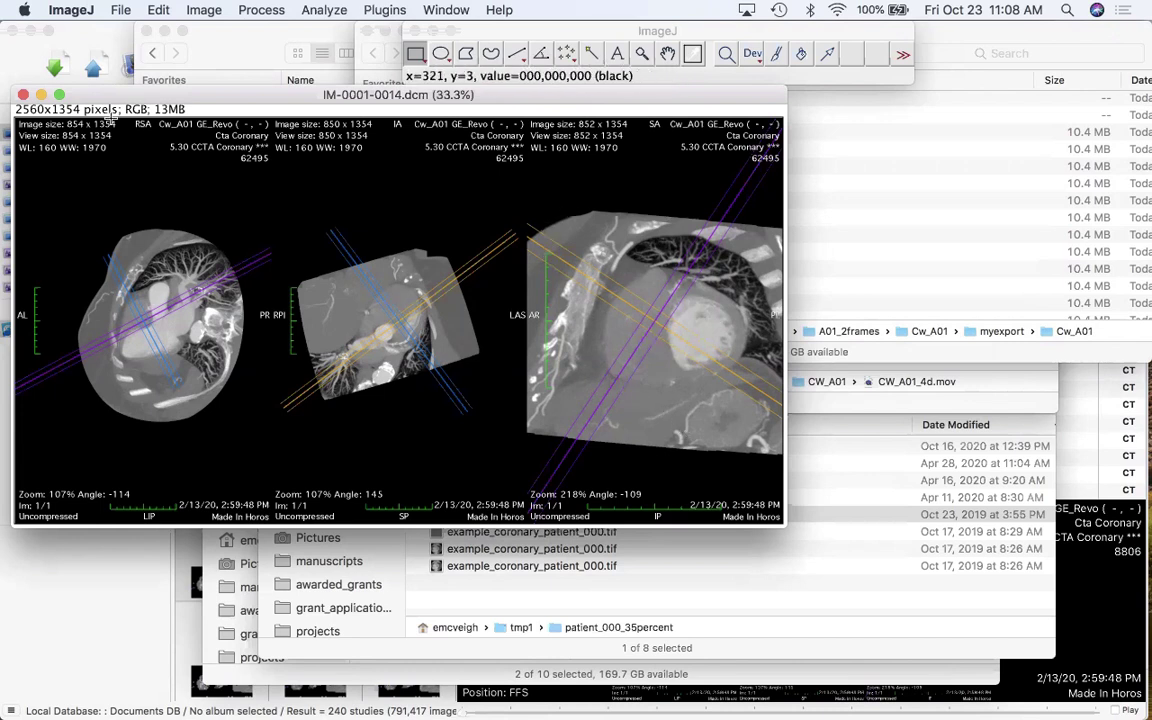
left_click(23, 96)
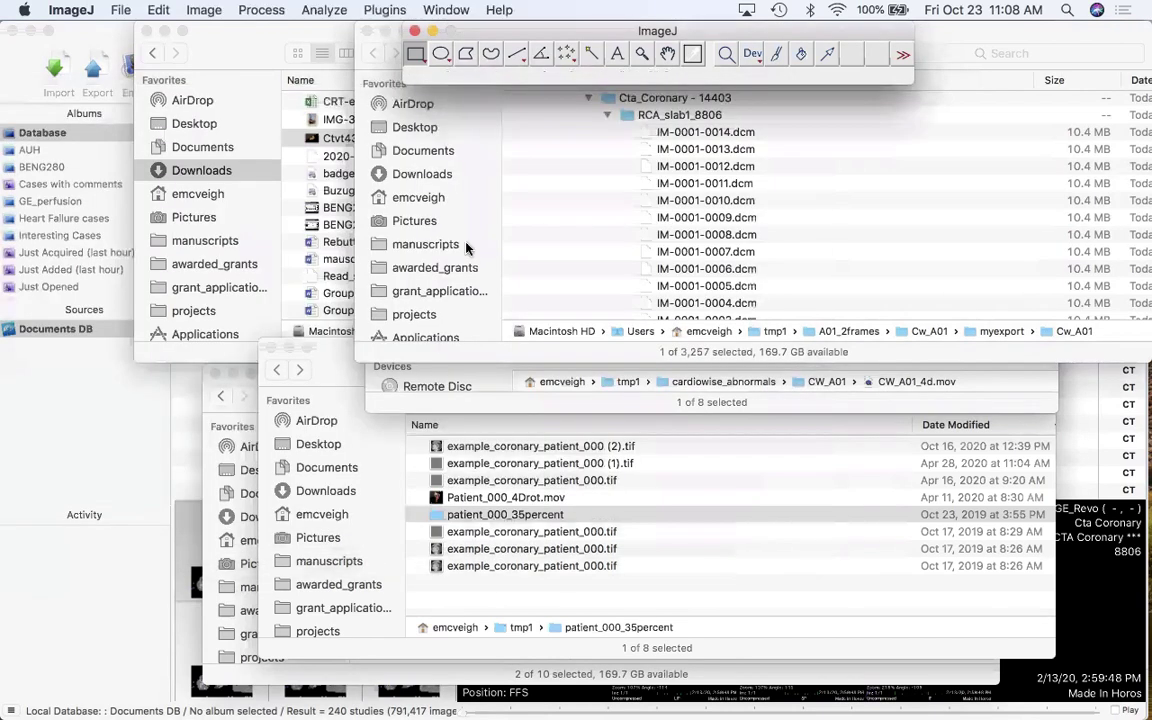
left_click(415, 31)
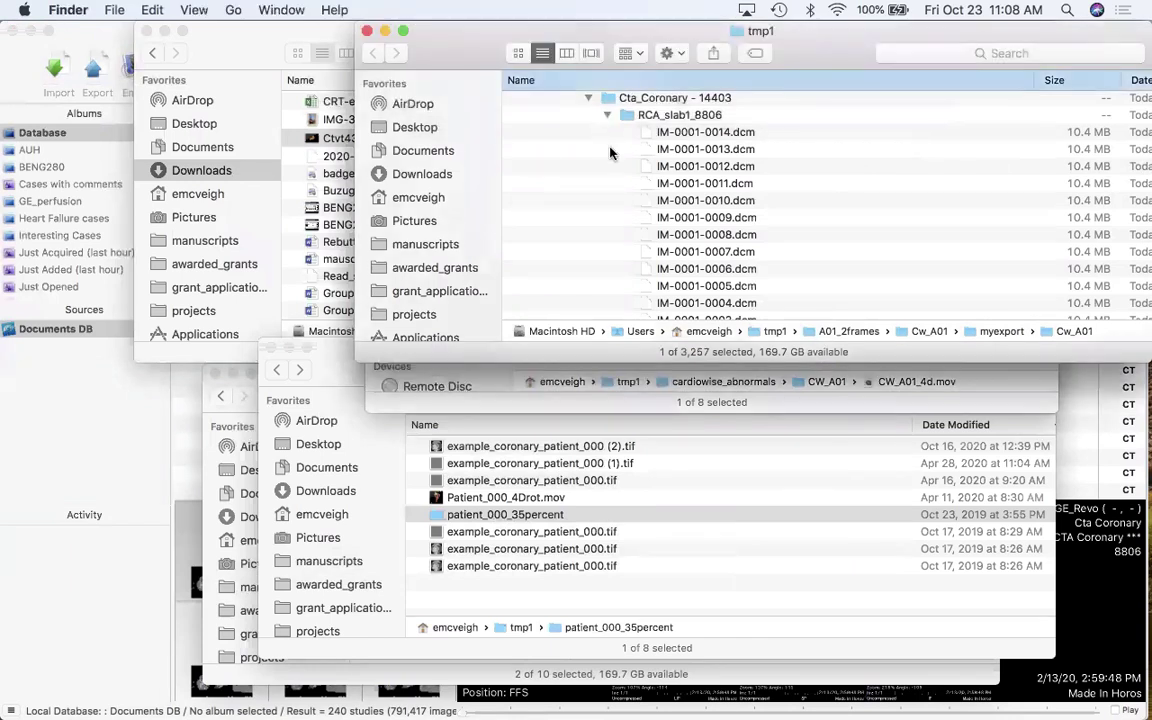
- Collapse the exported Cw_A01 folder inside myexport, play Cw_A01_test_movie1.mov in QuickTime Player, and close the movie
scroll(706, 255, "up", 3)
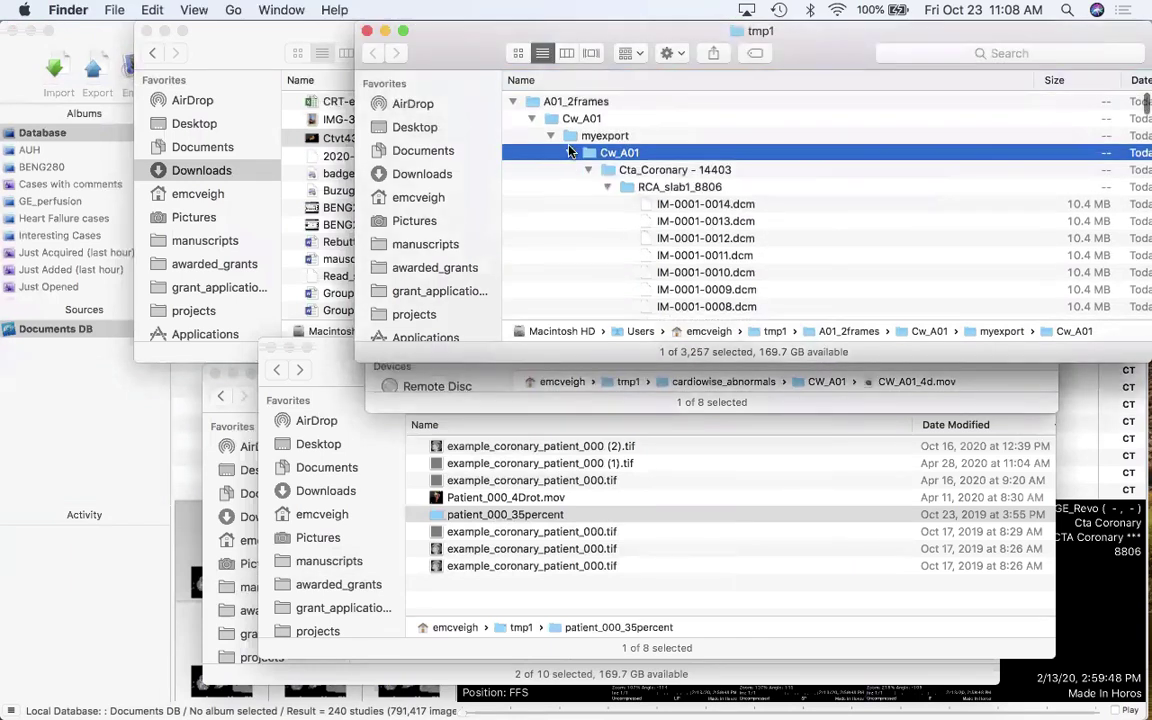
left_click(569, 152)
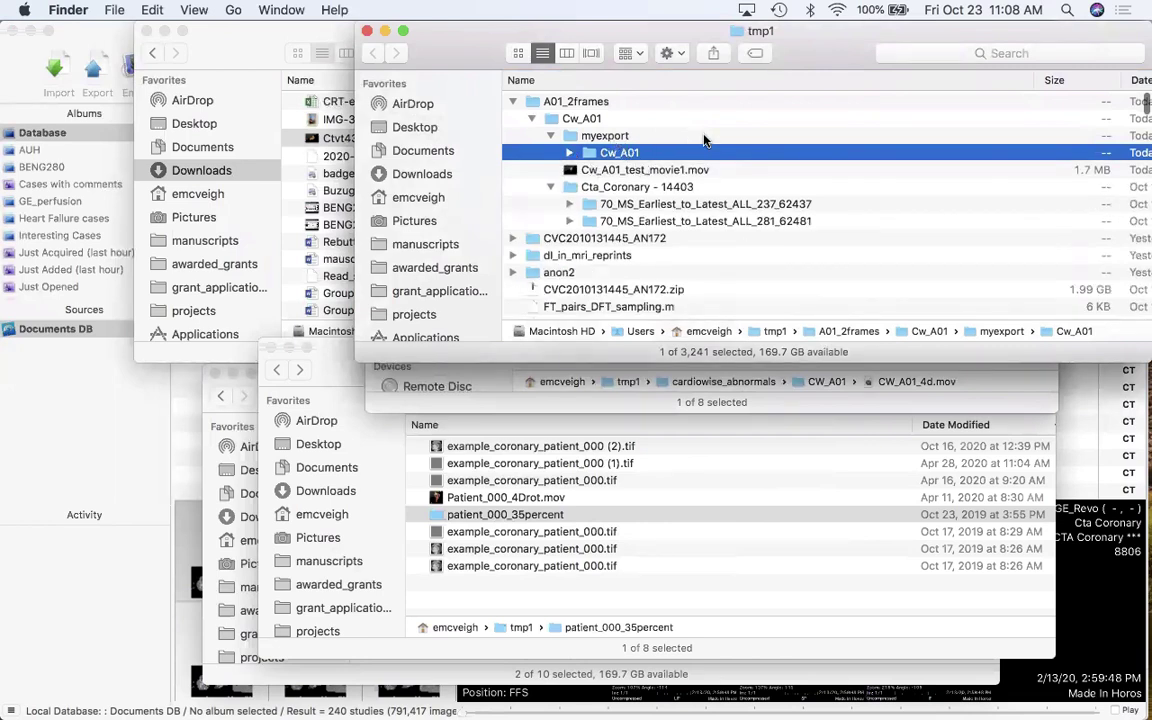
left_click(616, 171)
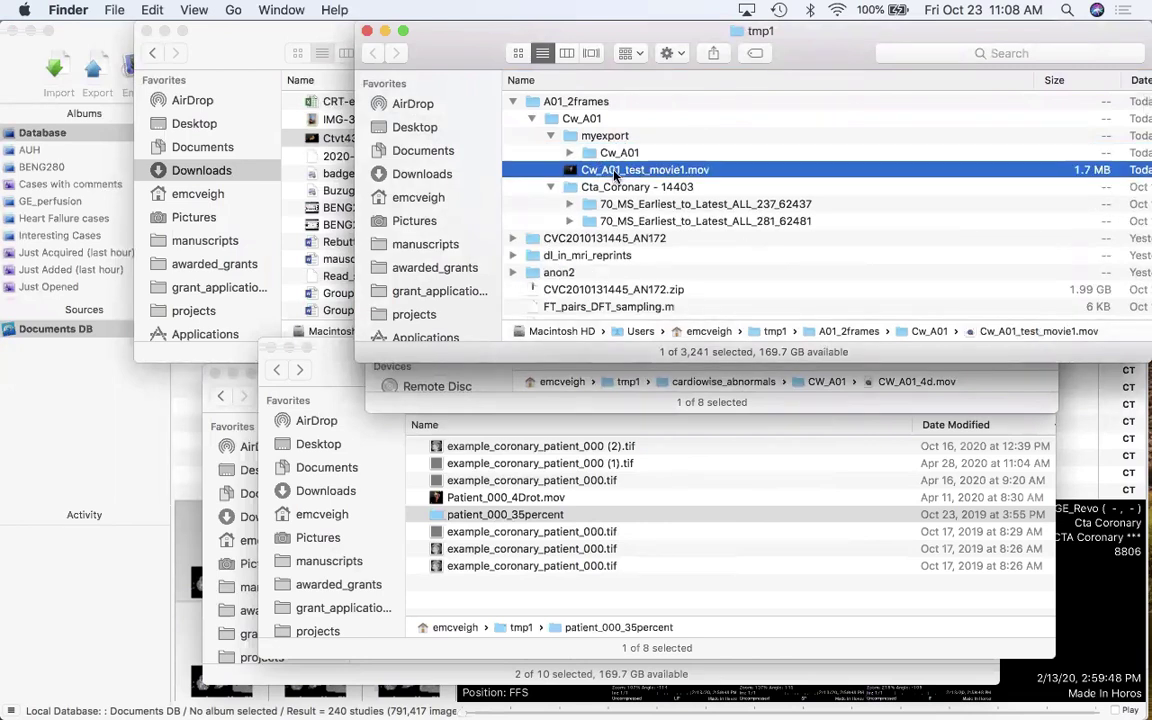
double_click(616, 171)
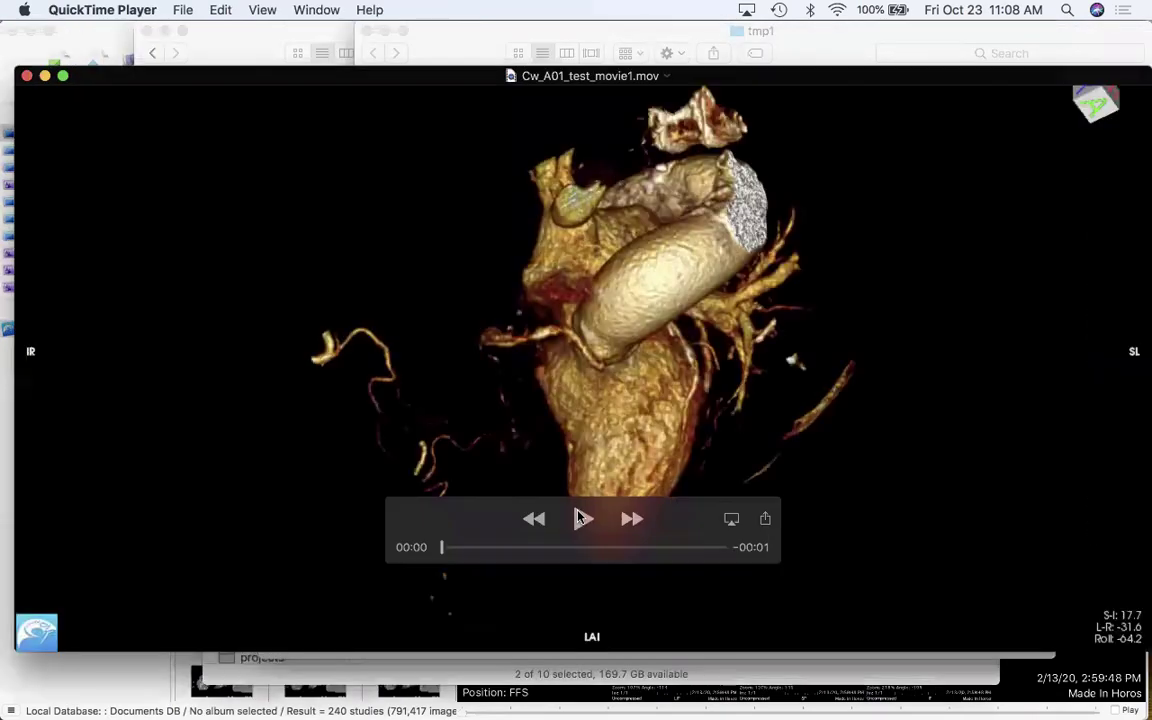
left_click(581, 518)
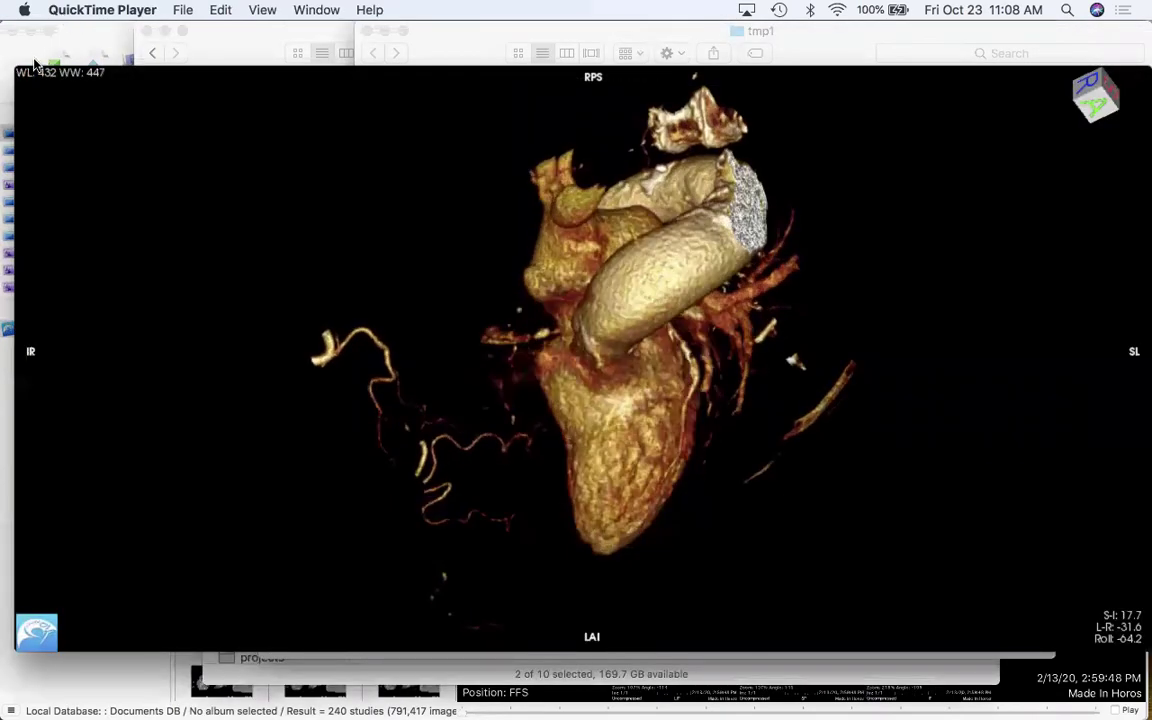
key("super+w")
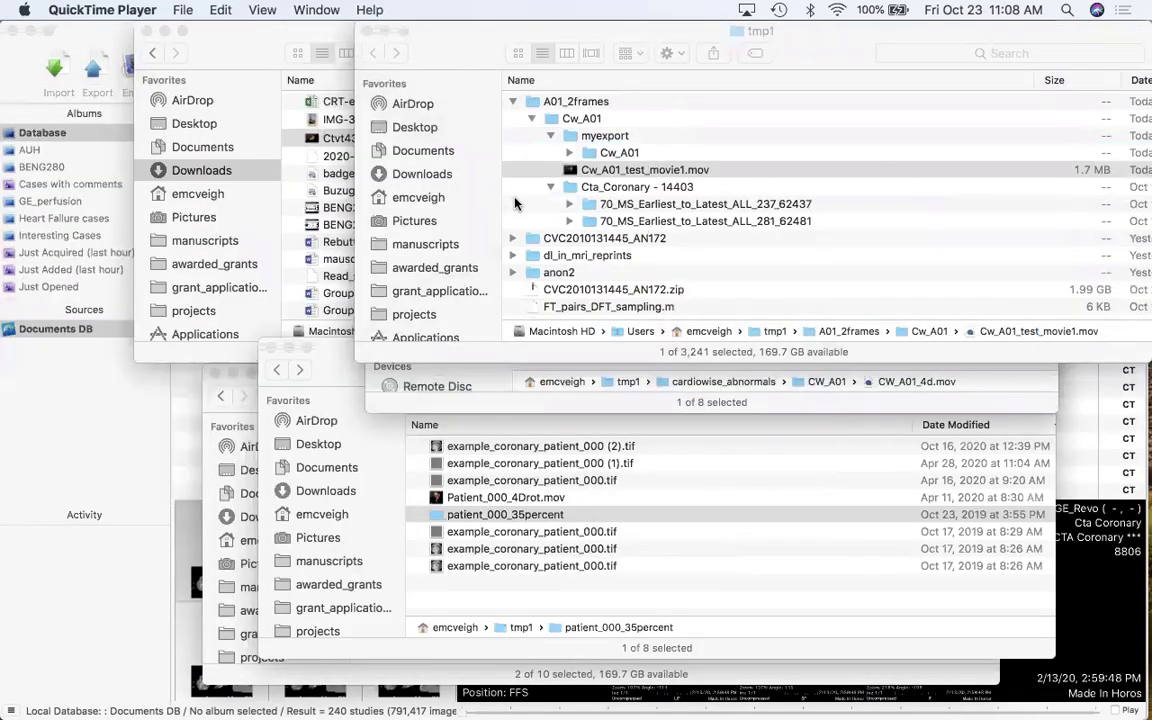